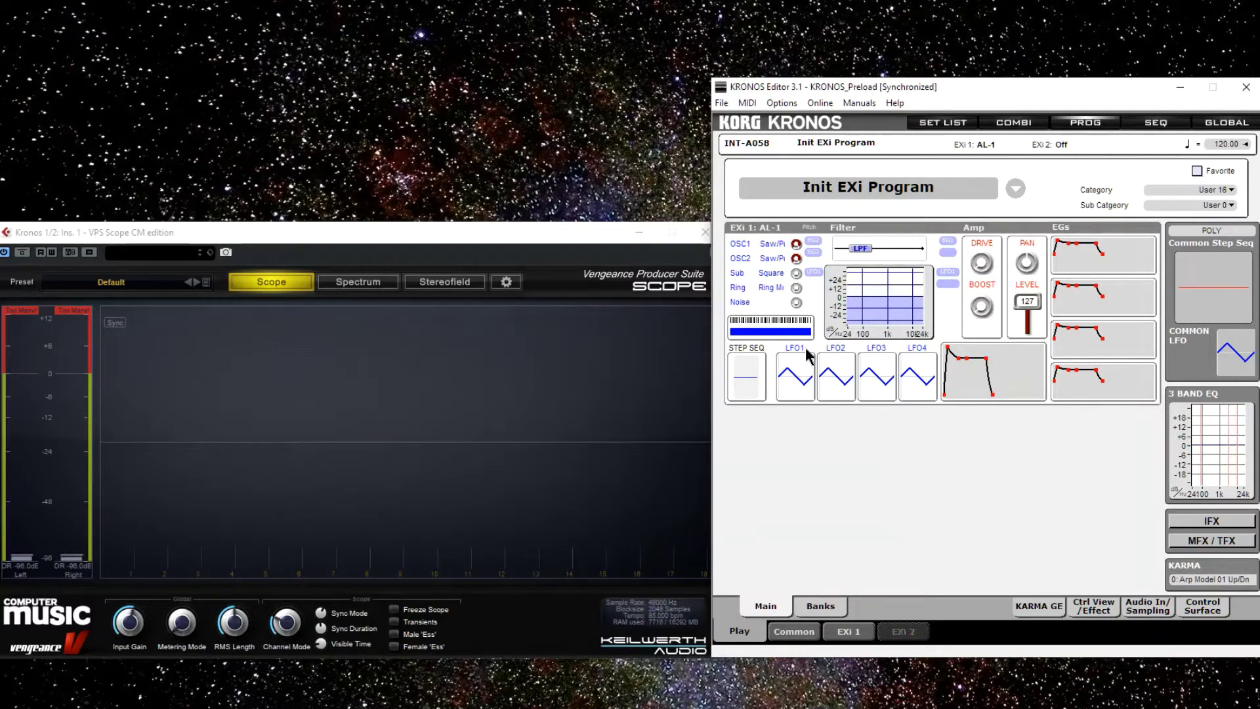
Step: Set OSC 1's waveform to Double Saw with Wave Morph at 100
left_click(797, 260)
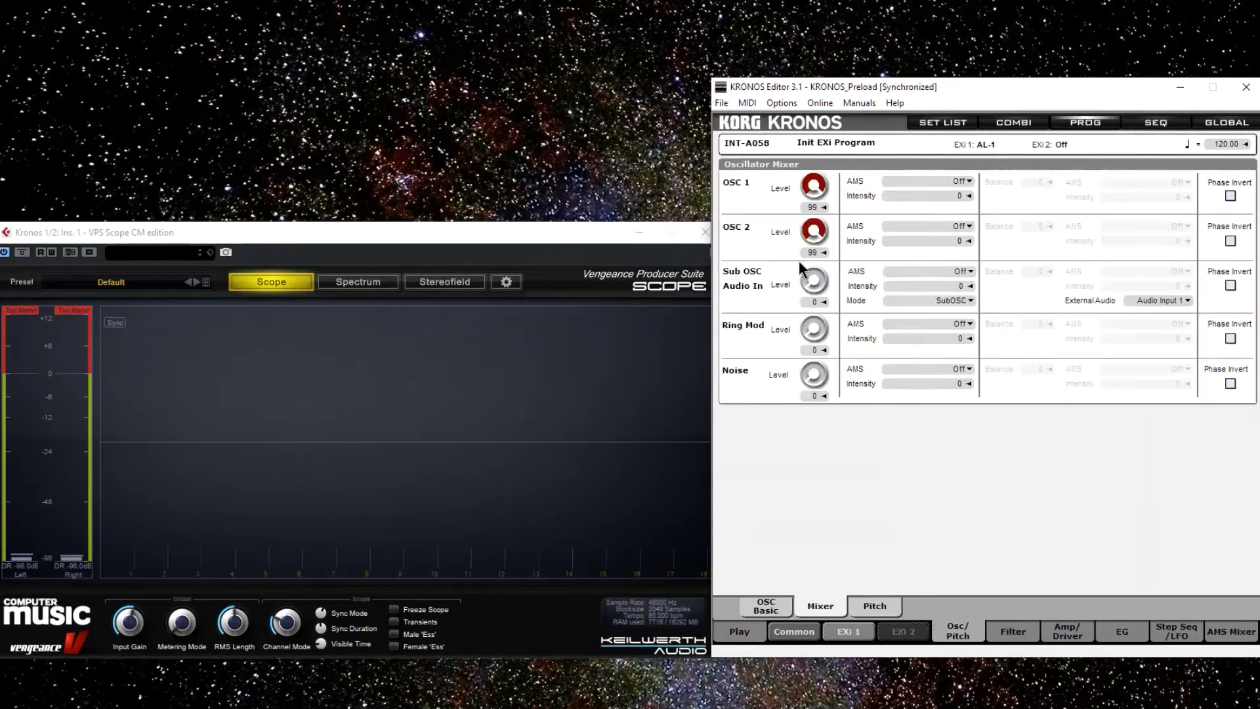
left_click(766, 610)
left_click(843, 178)
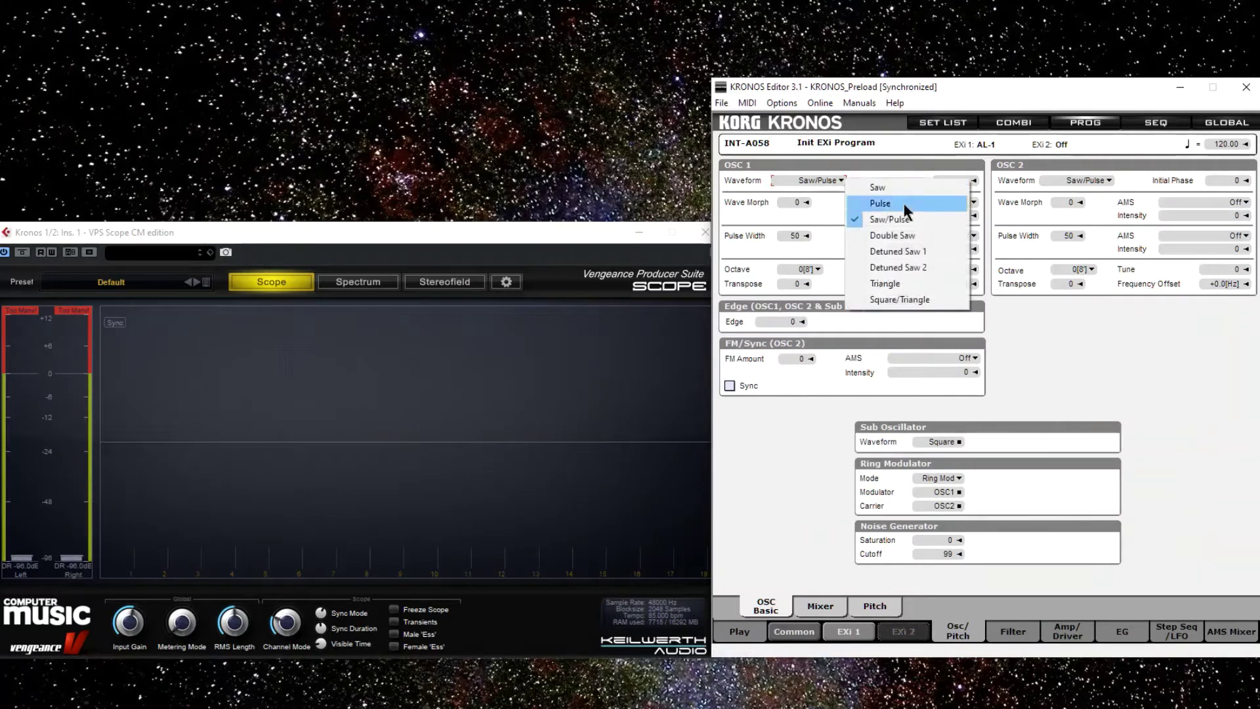
left_click(906, 235)
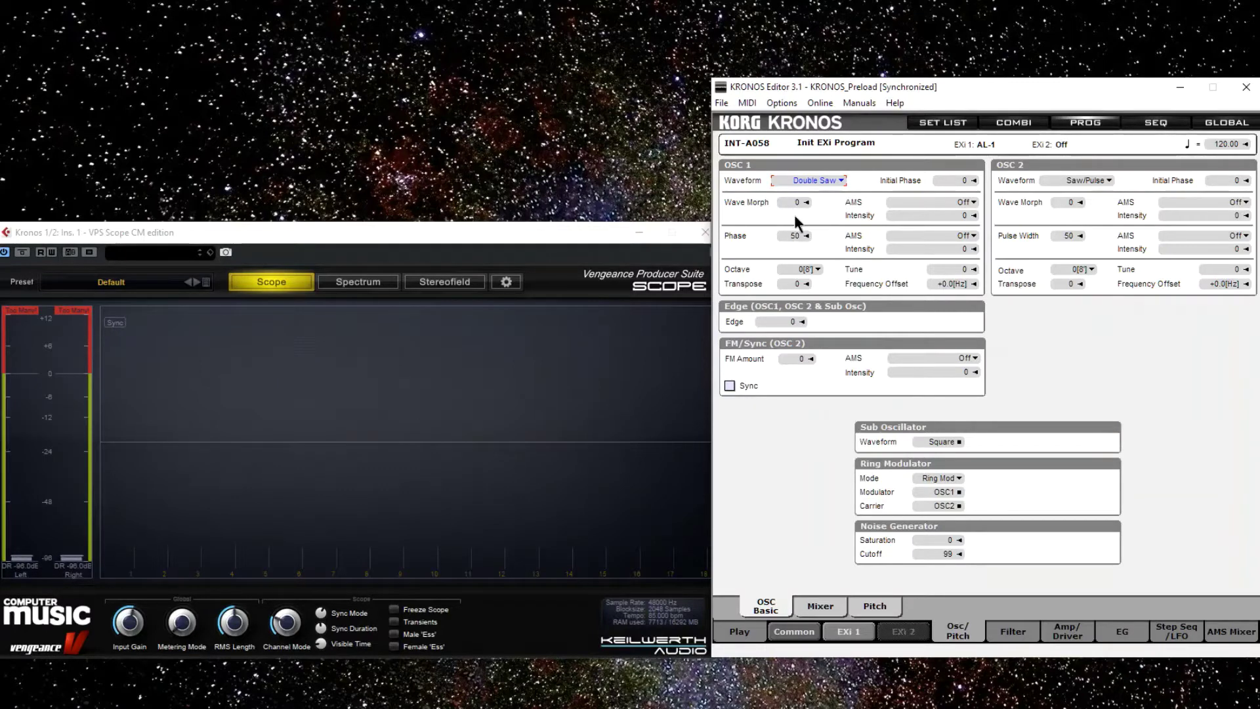
left_click_drag(791, 205, 780, 30)
Step: Try OSC 2 waveforms such as Pulse and Saw/Pulse, settling on Saw
left_click(828, 607)
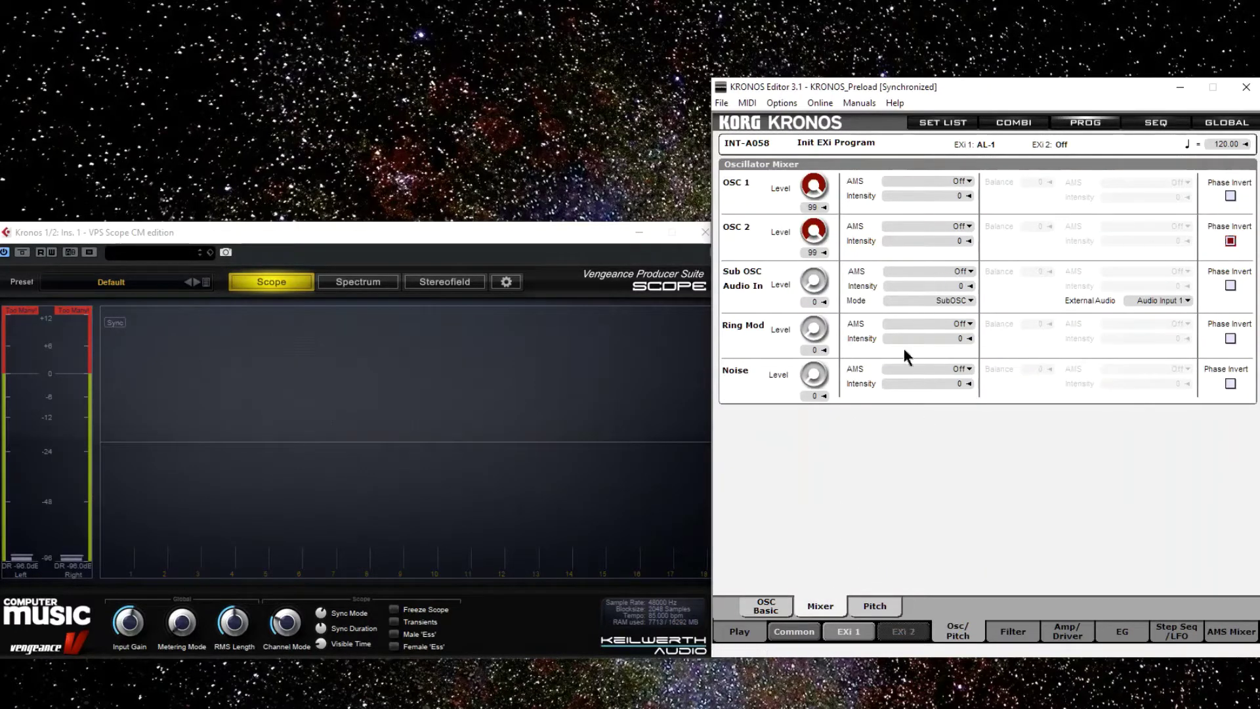
left_click(778, 612)
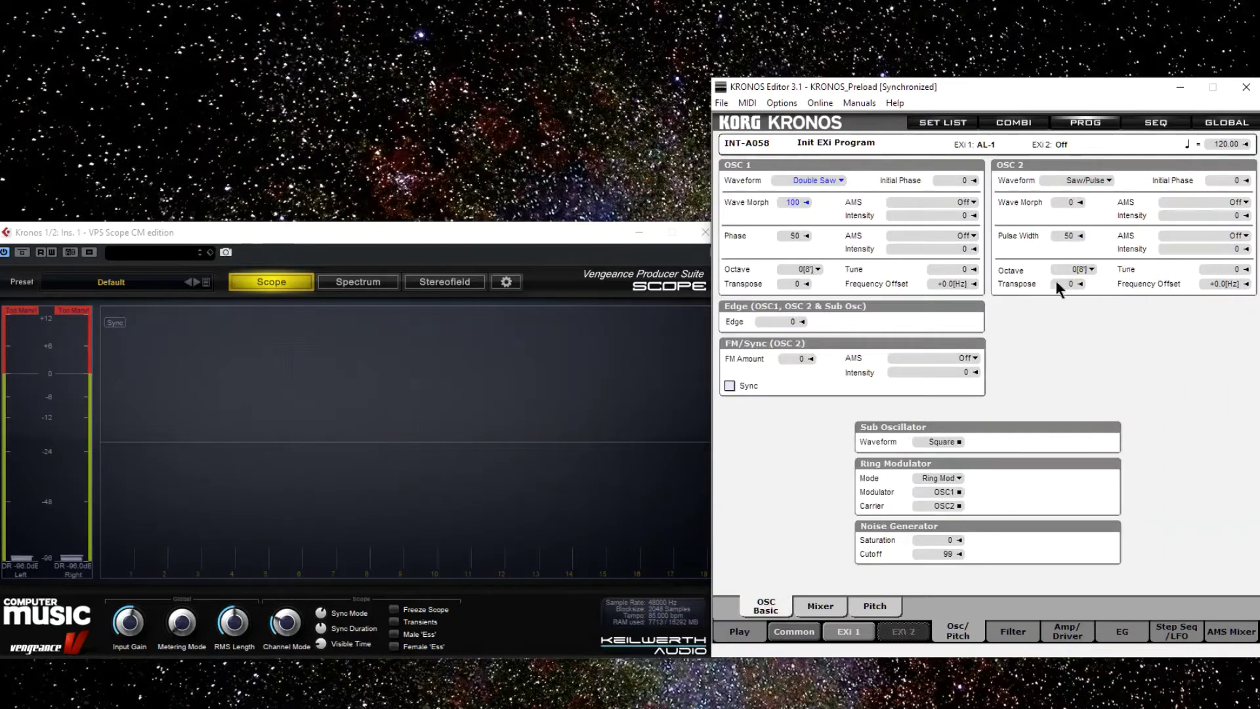
left_click(1108, 180)
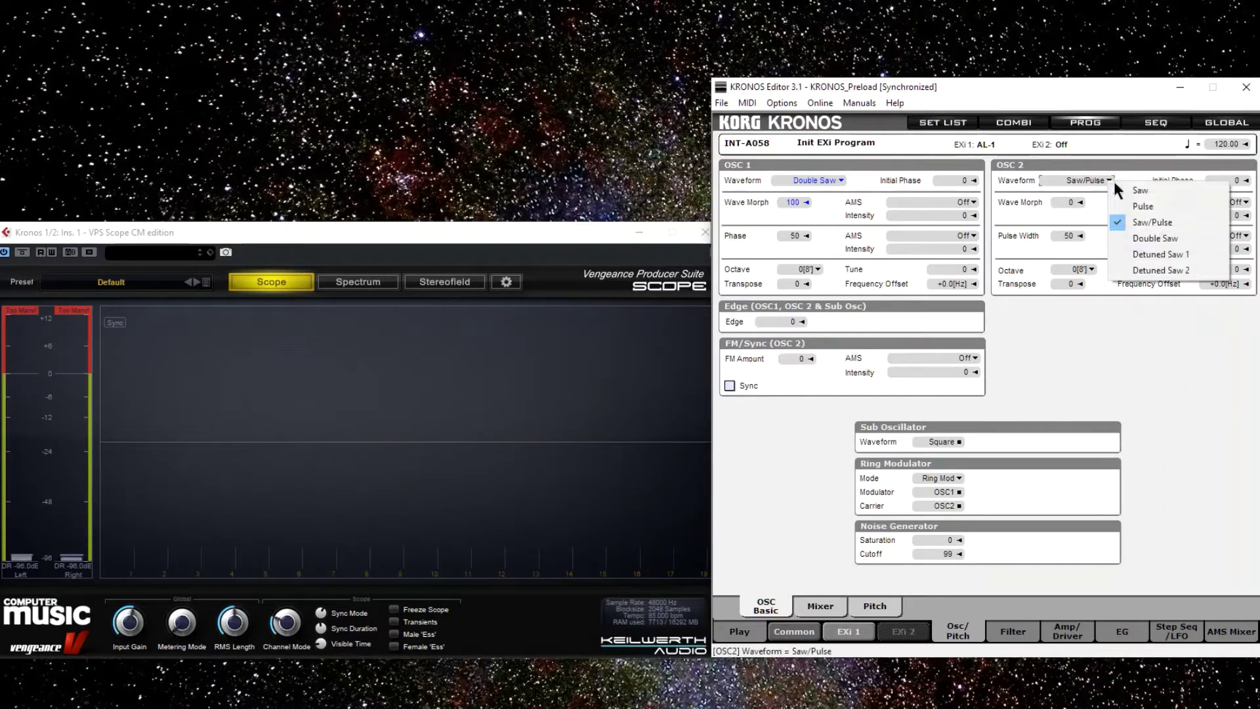
left_click(1136, 191)
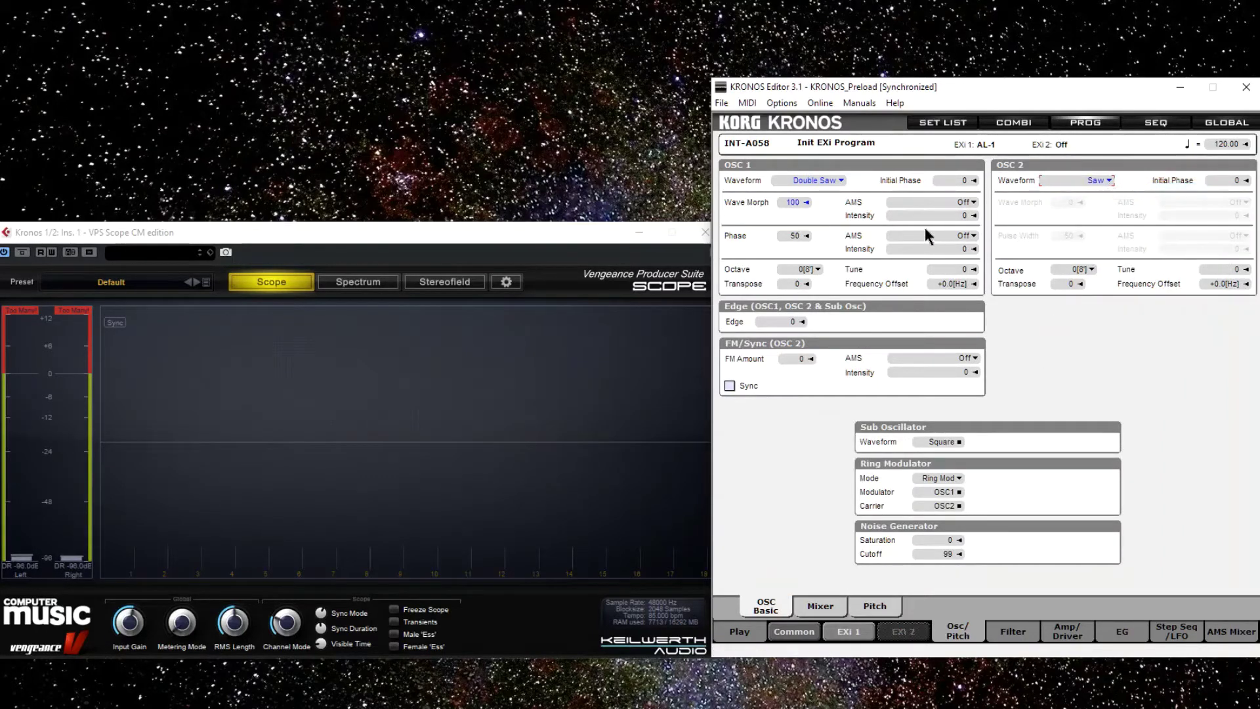
left_click(1108, 180)
left_click(1133, 204)
left_click(1112, 176)
left_click(1140, 199)
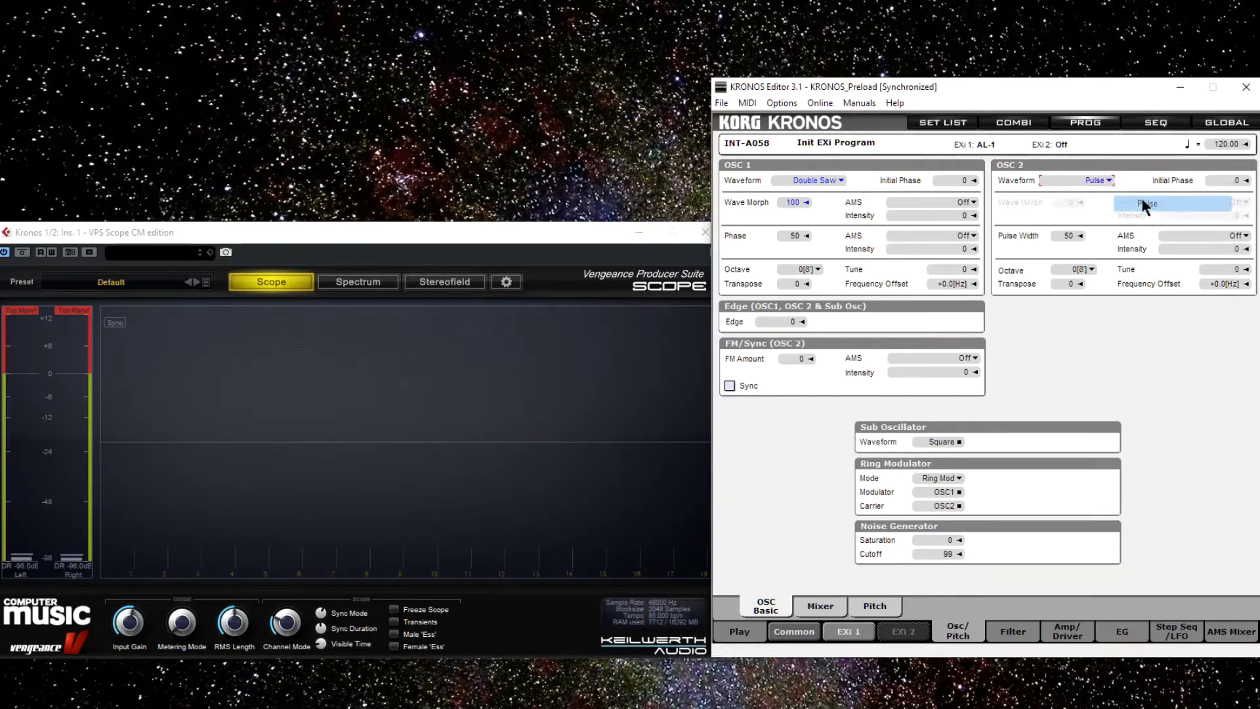
scroll(1109, 181, "up", 1)
left_click(1112, 180)
left_click(1157, 221)
left_click(1112, 179)
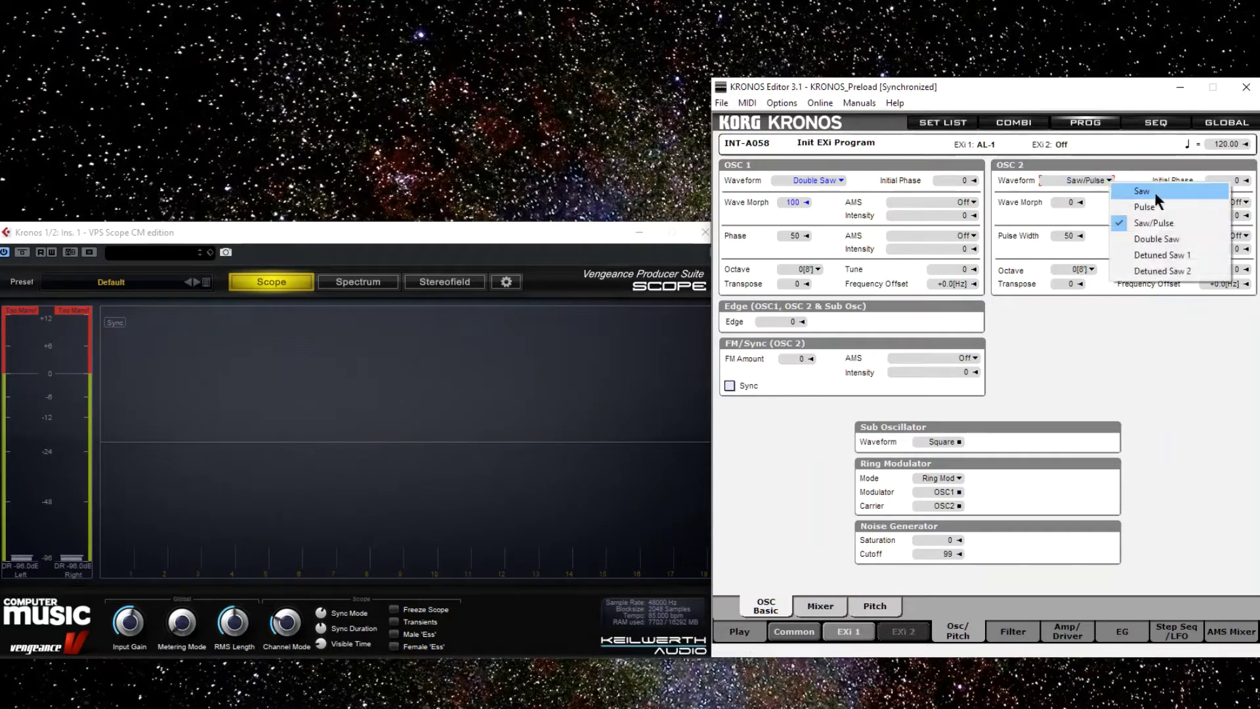
left_click(1160, 192)
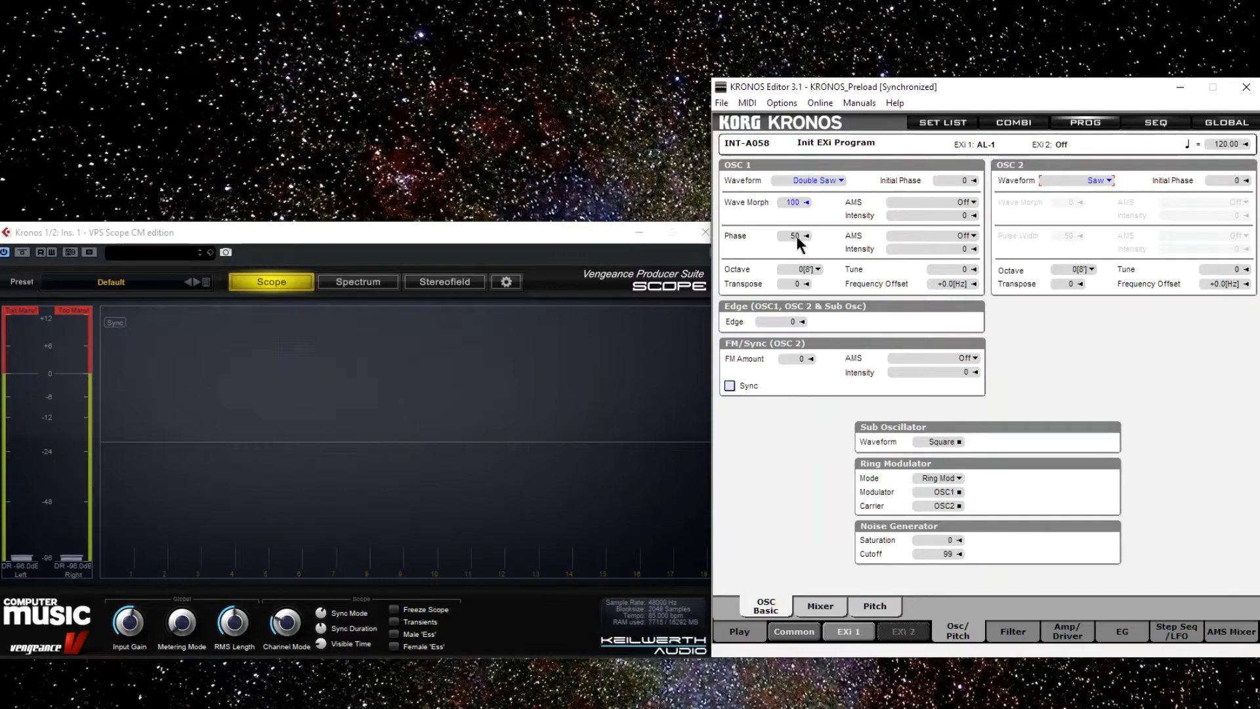
Step: Route all EXis to bus 1/2 on the Common IFX page
left_click(804, 636)
left_click(1160, 635)
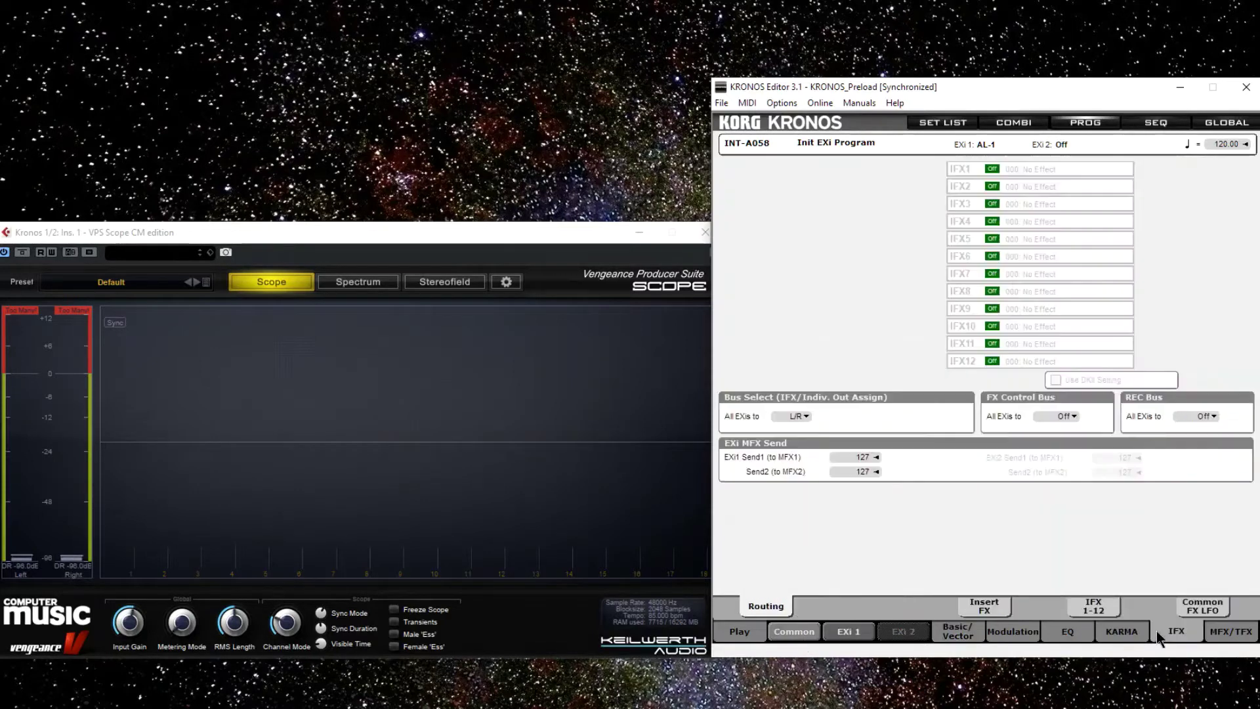
left_click(806, 417)
left_click(850, 373)
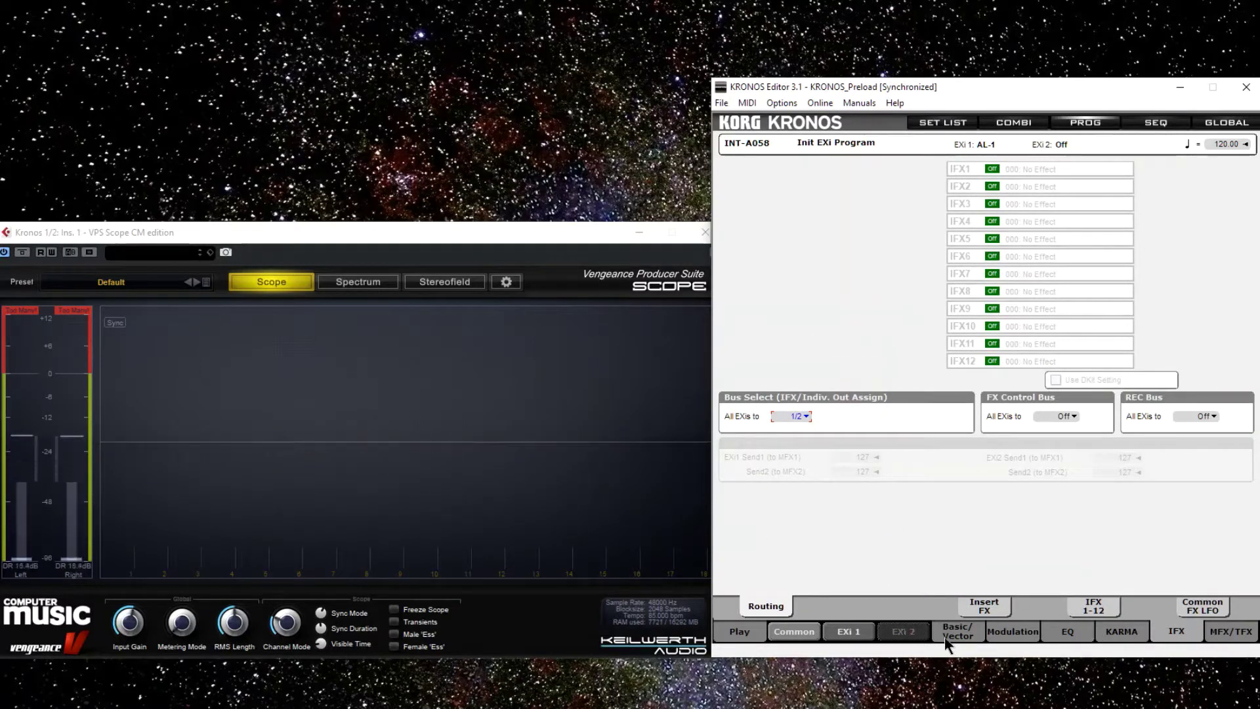
Step: Raise EXi 1's Amp EG Sustain level to 99, then return to the oscillator page
left_click(850, 631)
left_click(1065, 632)
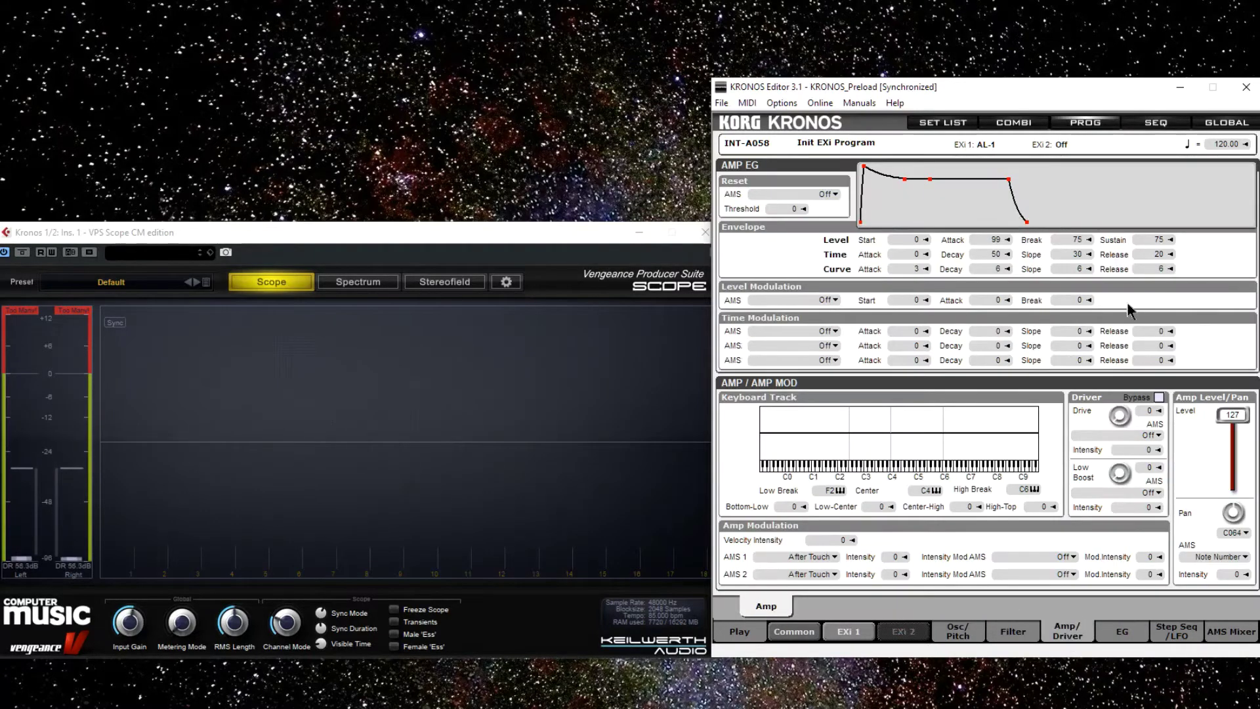
left_click_drag(1136, 233, 1133, 164)
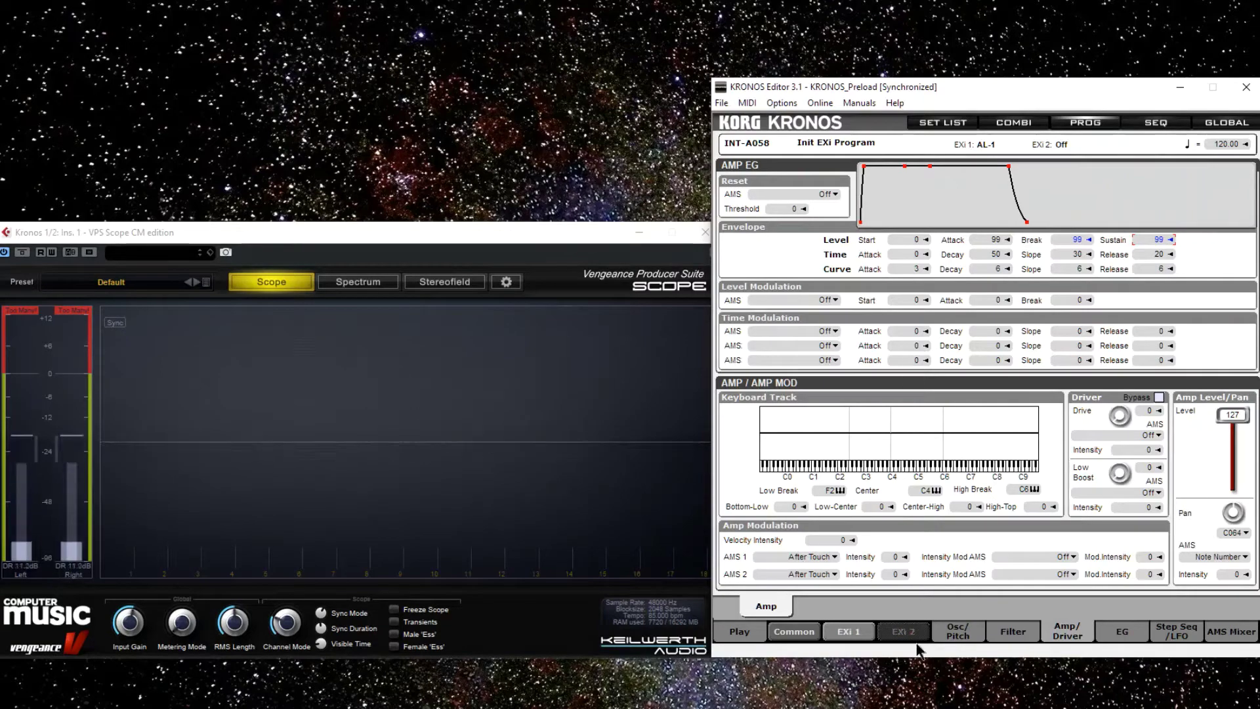
left_click(959, 631)
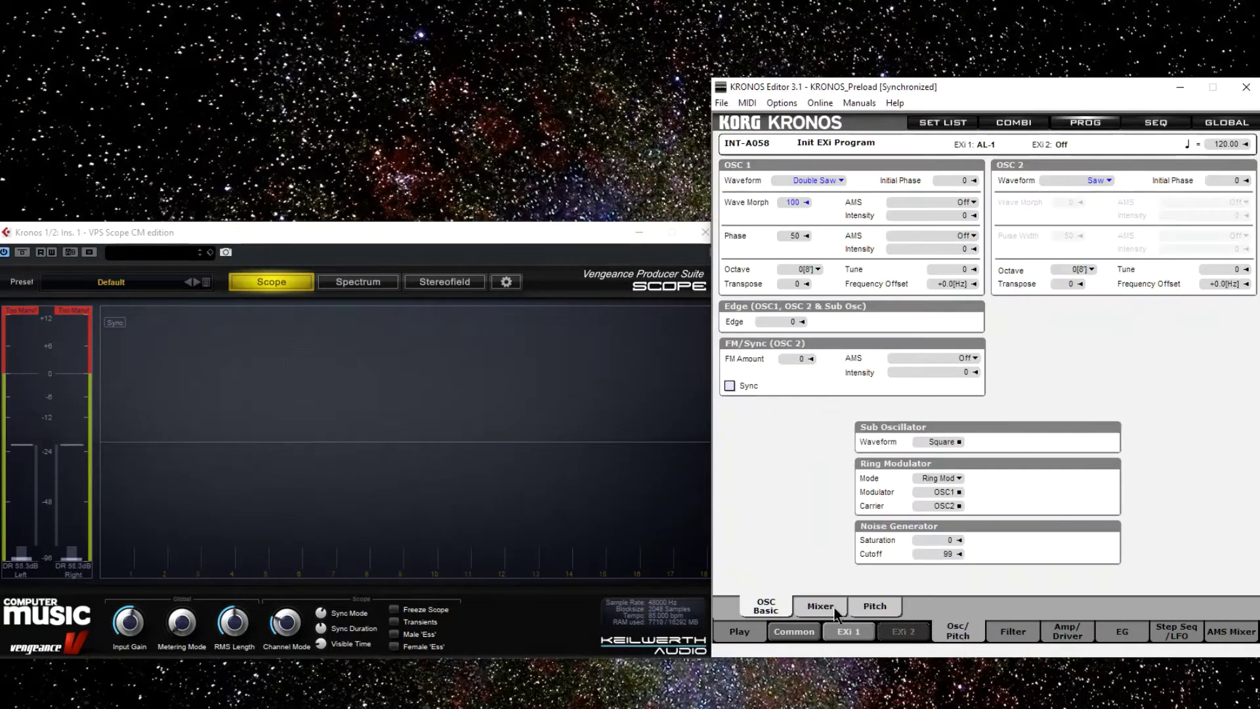
Step: Sweep OSC 1 Phase between 0 and 100 while watching the scope, leaving it at 49
left_click_drag(791, 235, 793, 290)
mouse_move(792, 336)
left_mouse_down()
mouse_move(786, 151)
mouse_move(789, 342)
left_mouse_up()
left_click(792, 236)
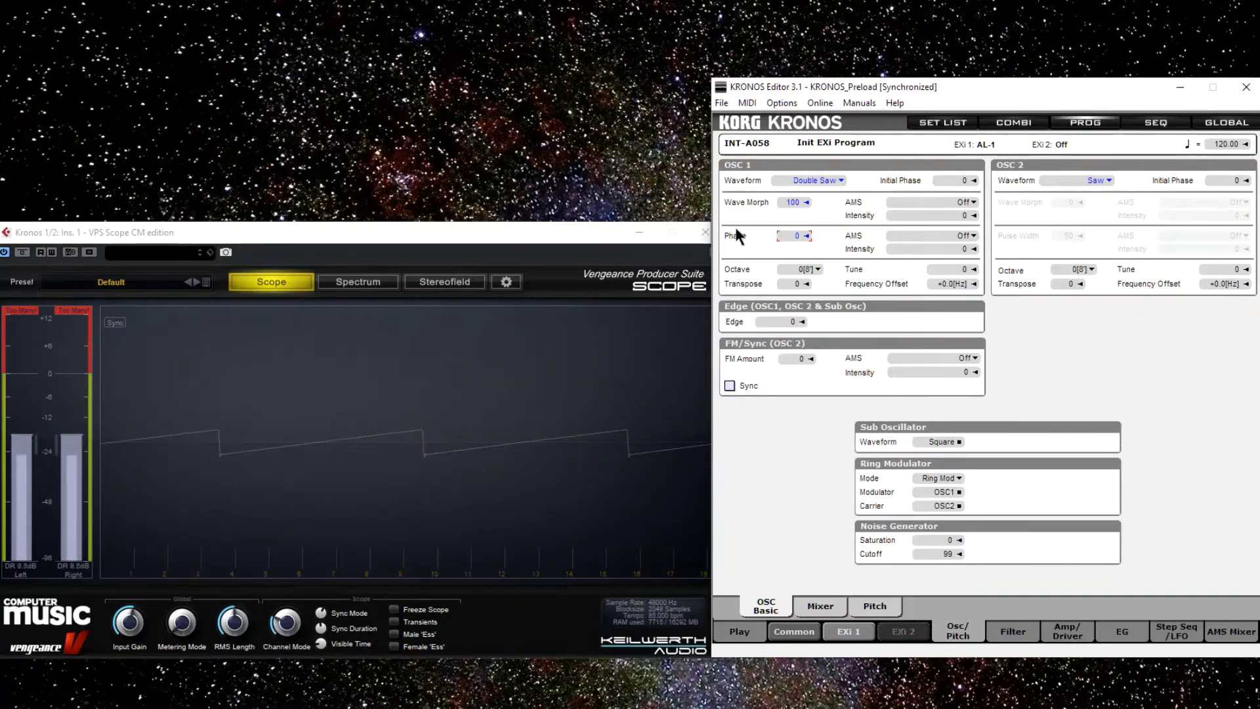
left_click_drag(787, 235, 788, 196)
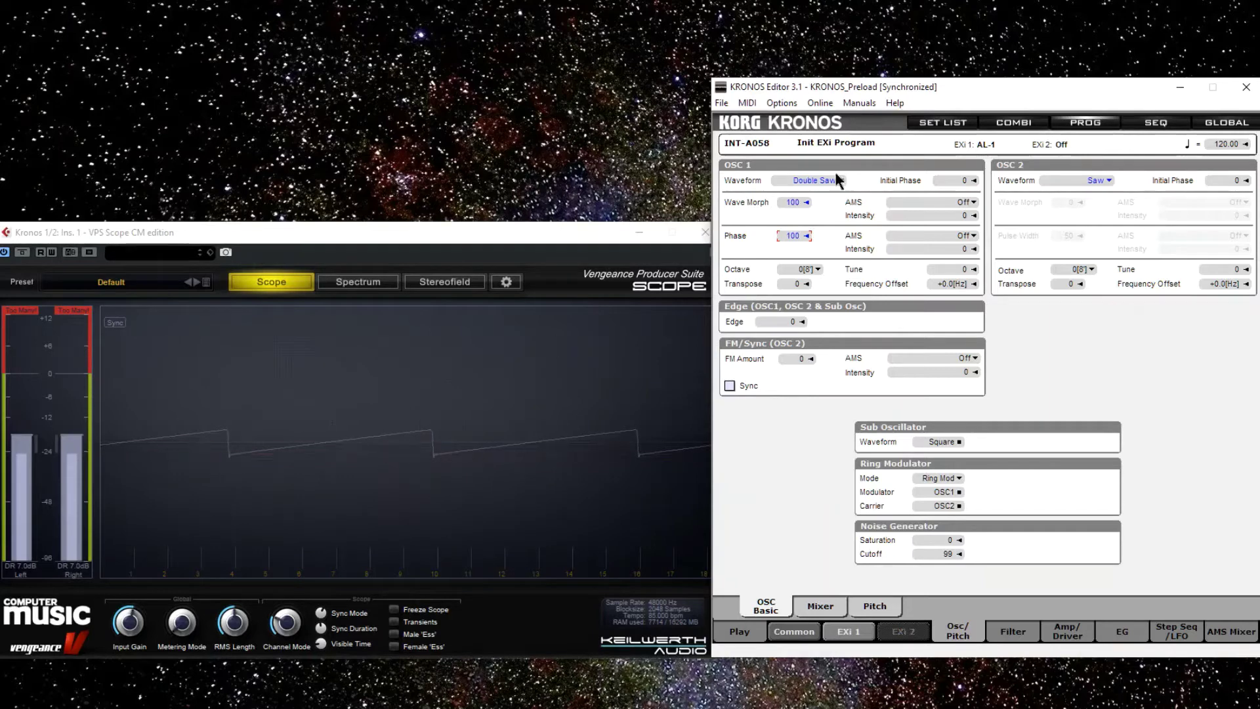
left_click_drag(788, 235, 788, 273)
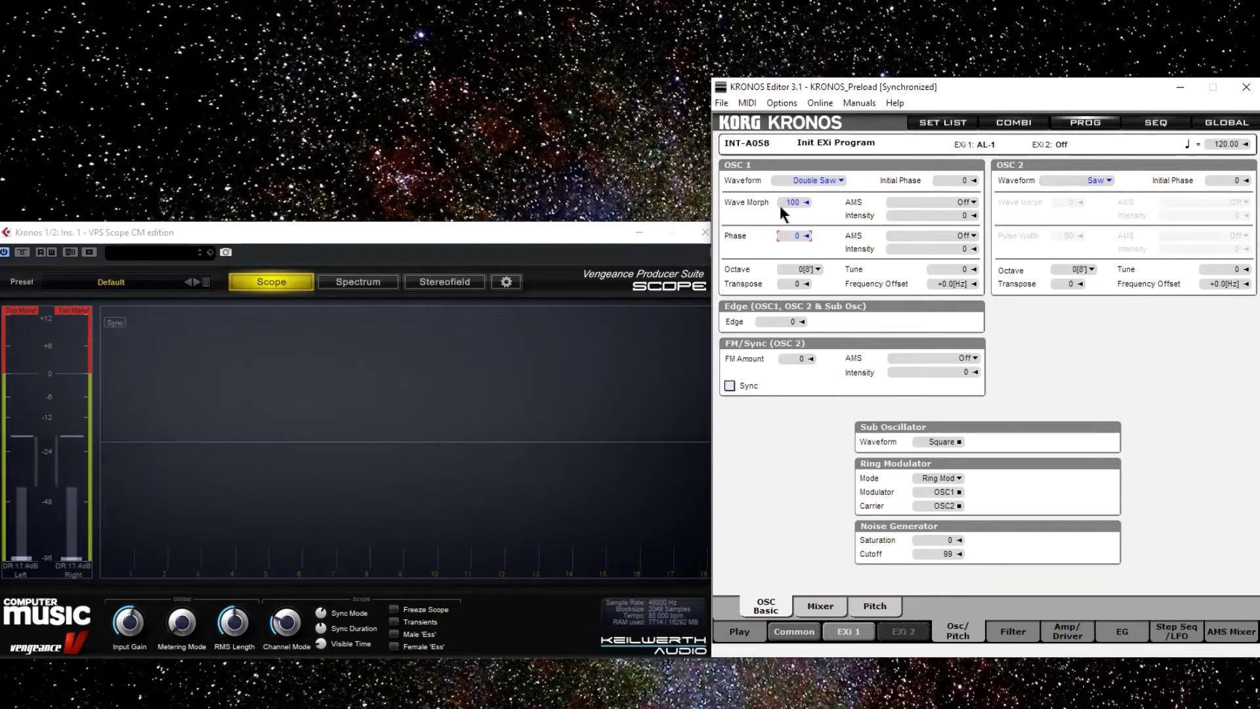
left_click_drag(778, 235, 785, 155)
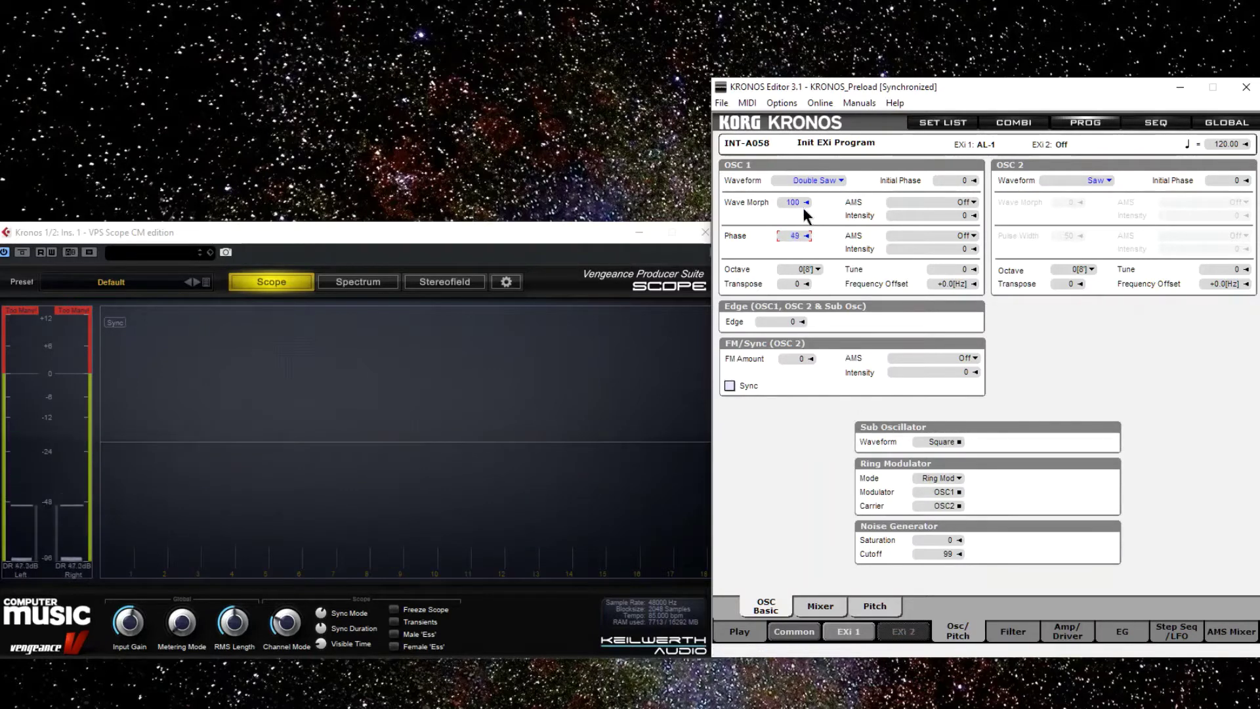
Step: Modulate OSC 1 Phase with LFO1, set Phase to 50 and intensity to +12
left_click(974, 235)
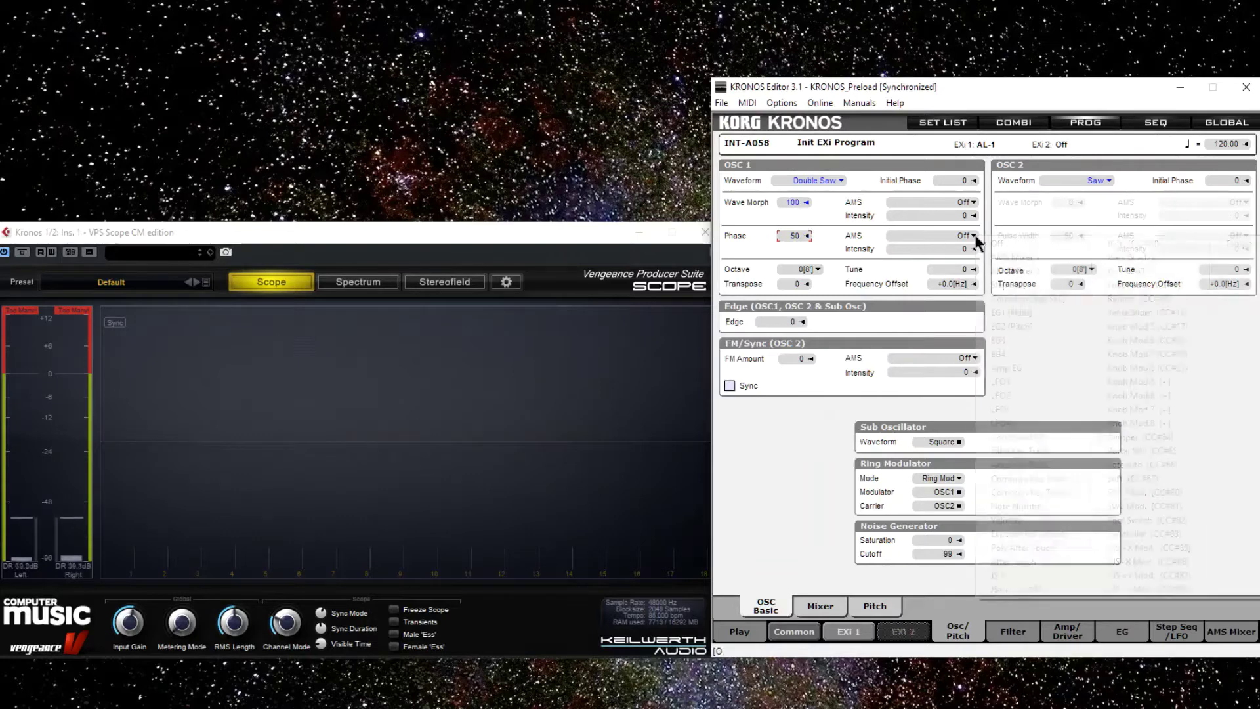
left_click(1053, 383)
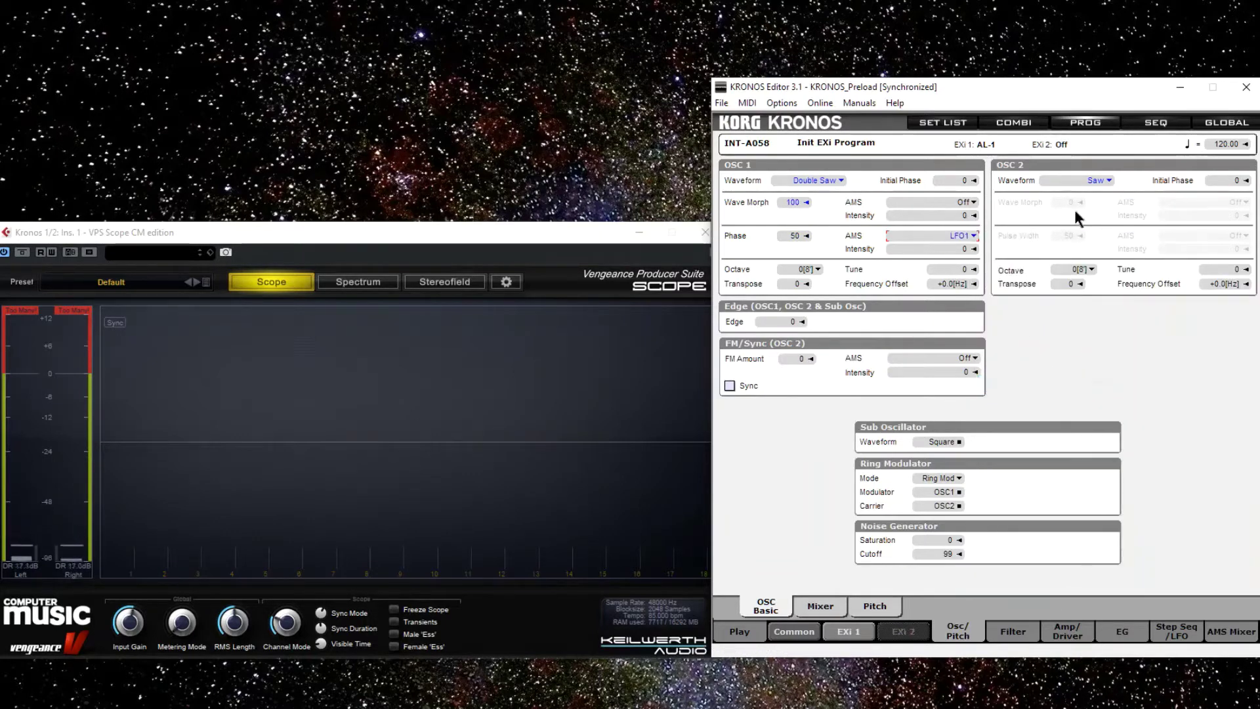
left_click_drag(797, 237, 790, 168)
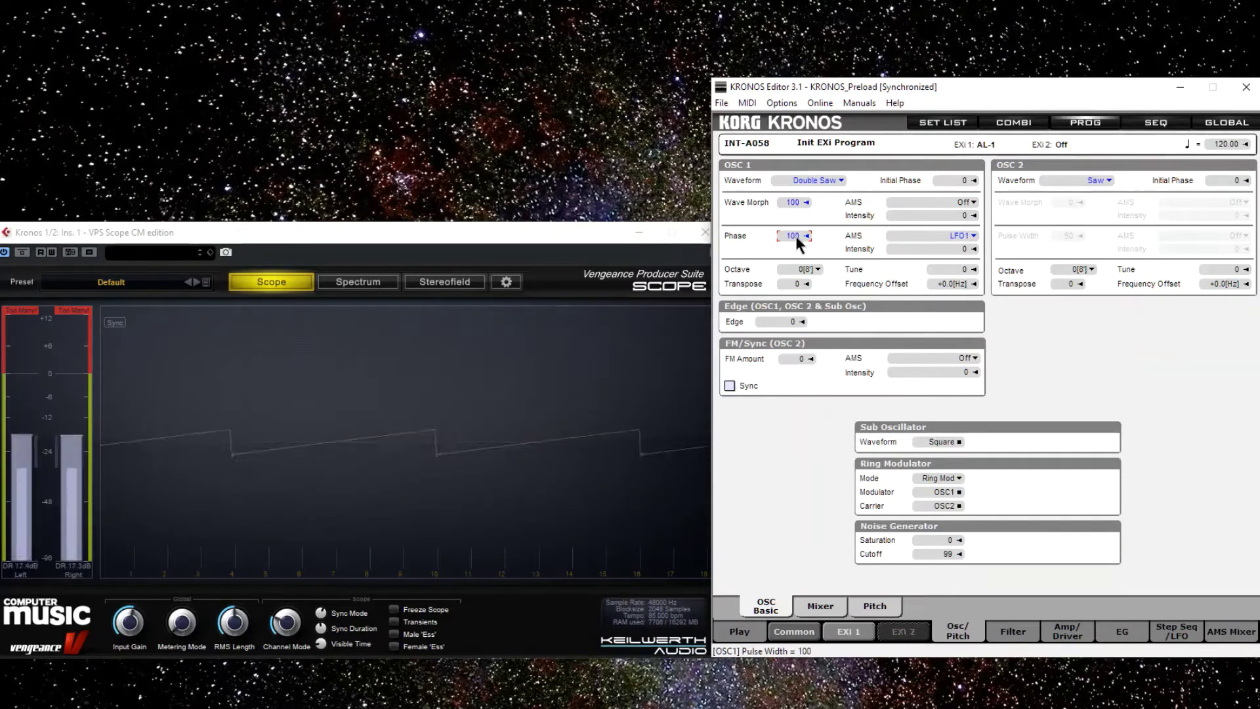
left_click_drag(798, 241, 811, 461)
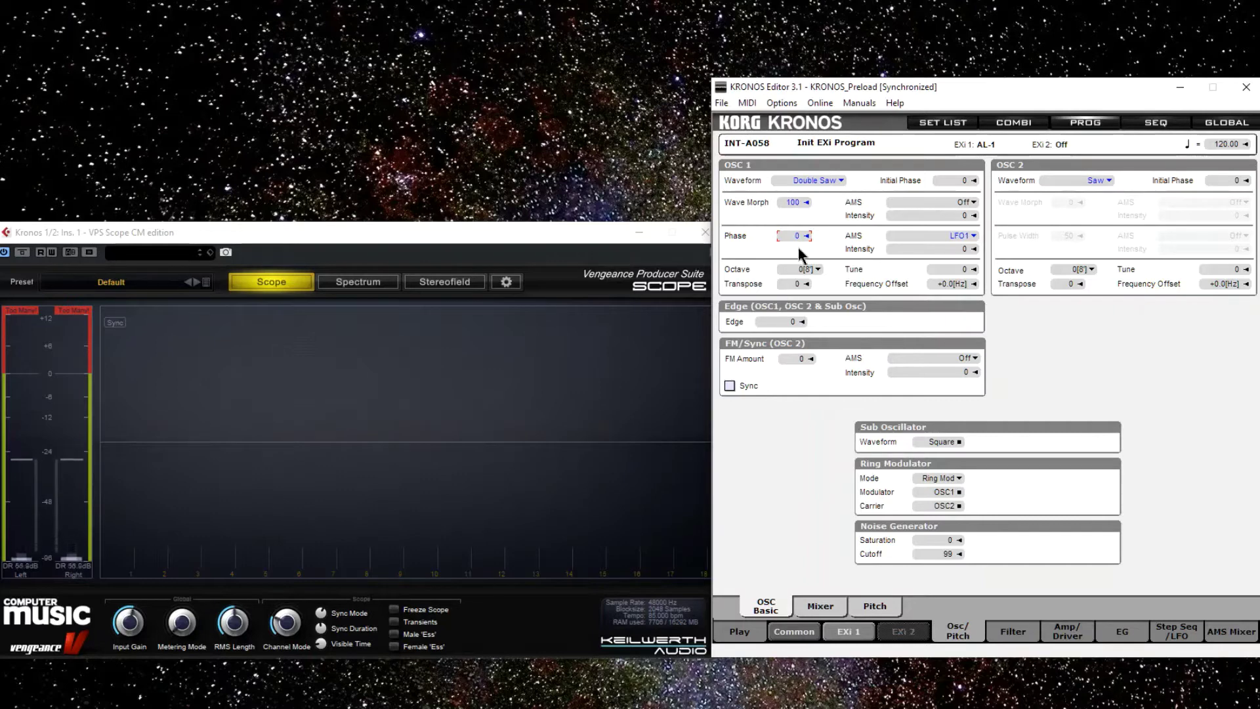
left_click_drag(793, 236, 802, 112)
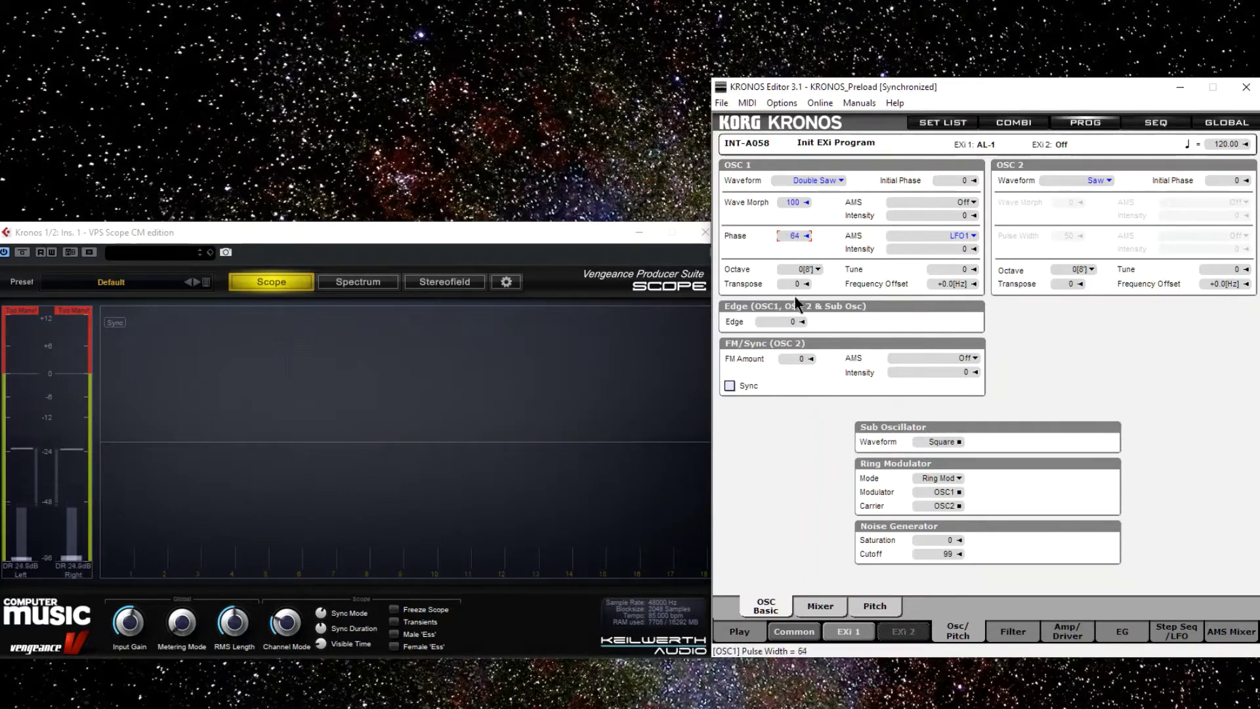
type("50")
key("Return")
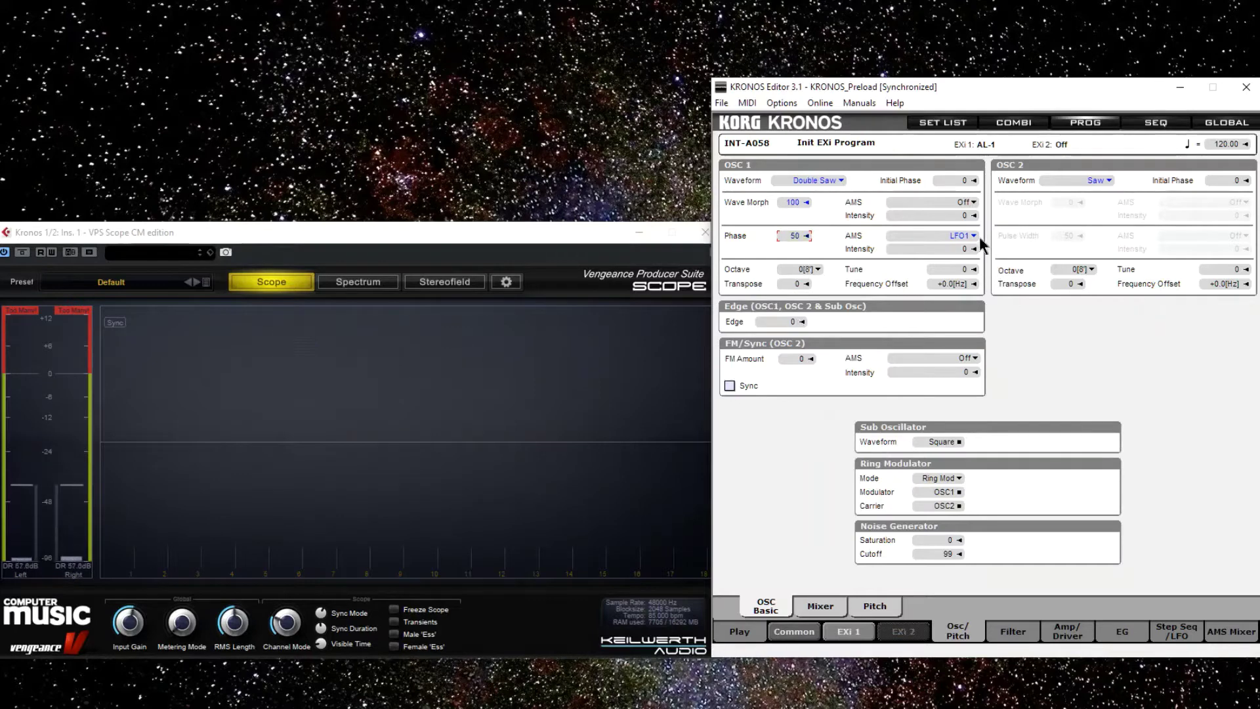
left_click_drag(935, 246, 937, 242)
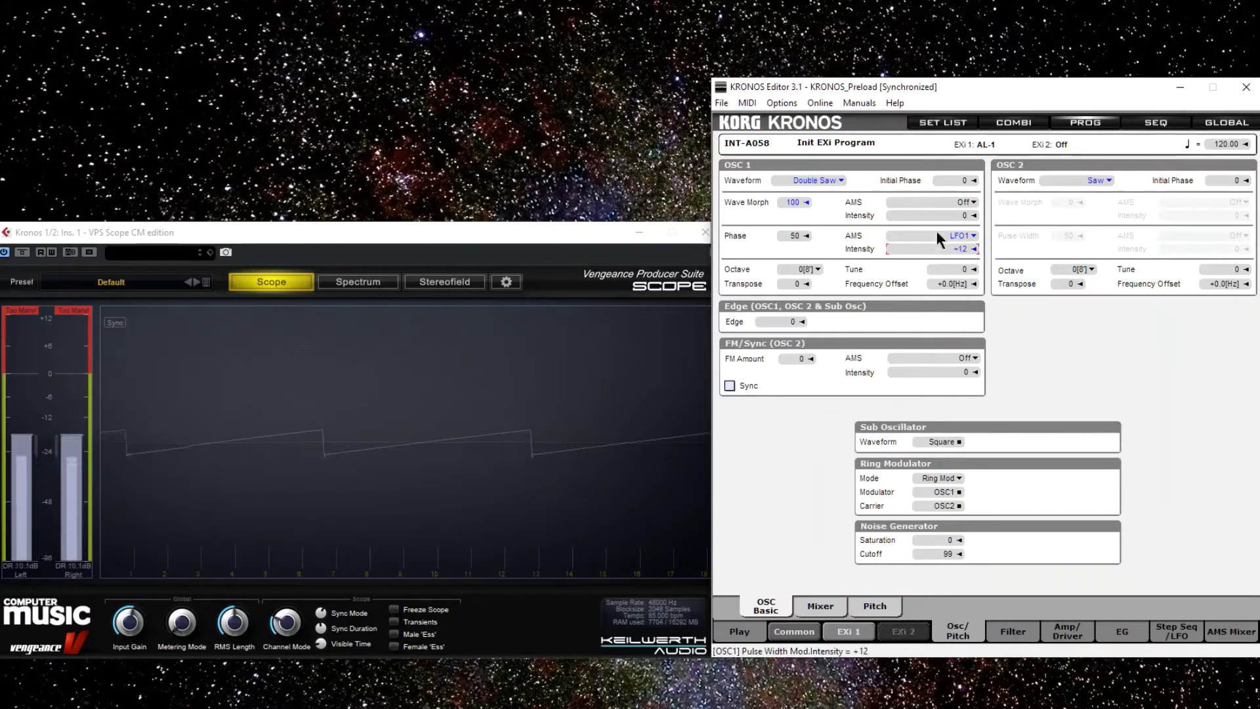
Step: Slow LFO1's frequency down to 42 on the LFO1/LFO2 page
left_click(1176, 631)
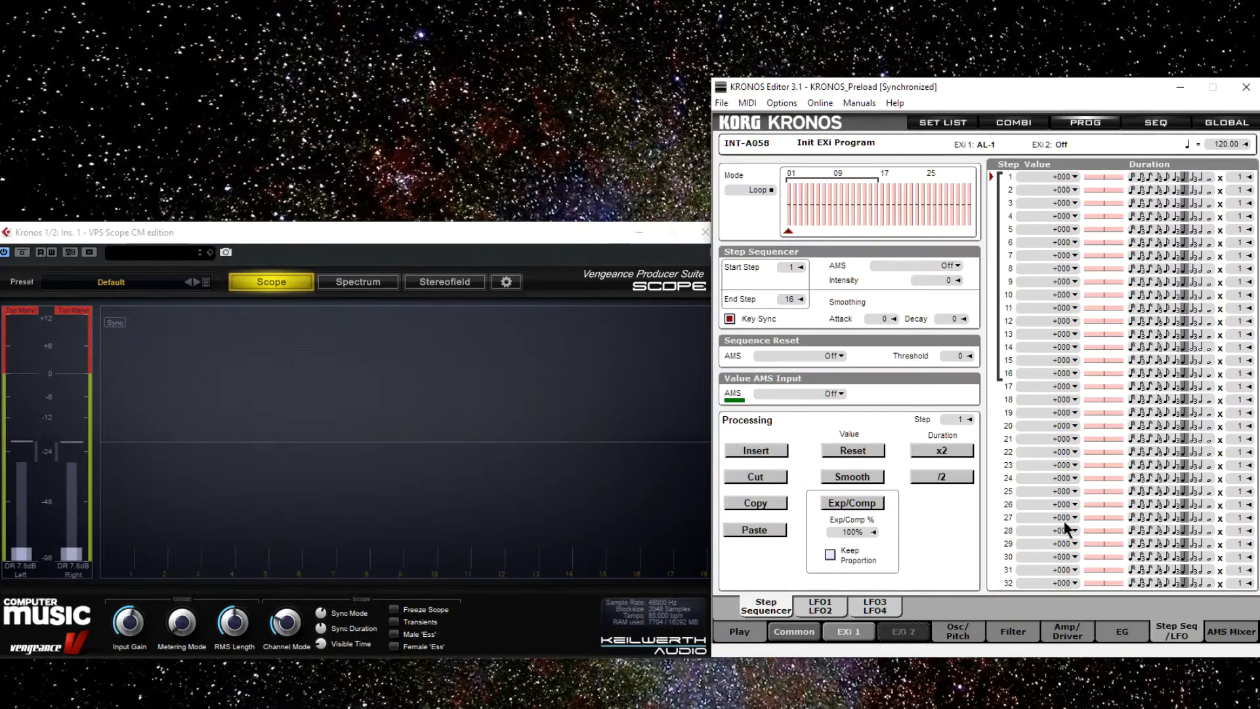
left_click(818, 606)
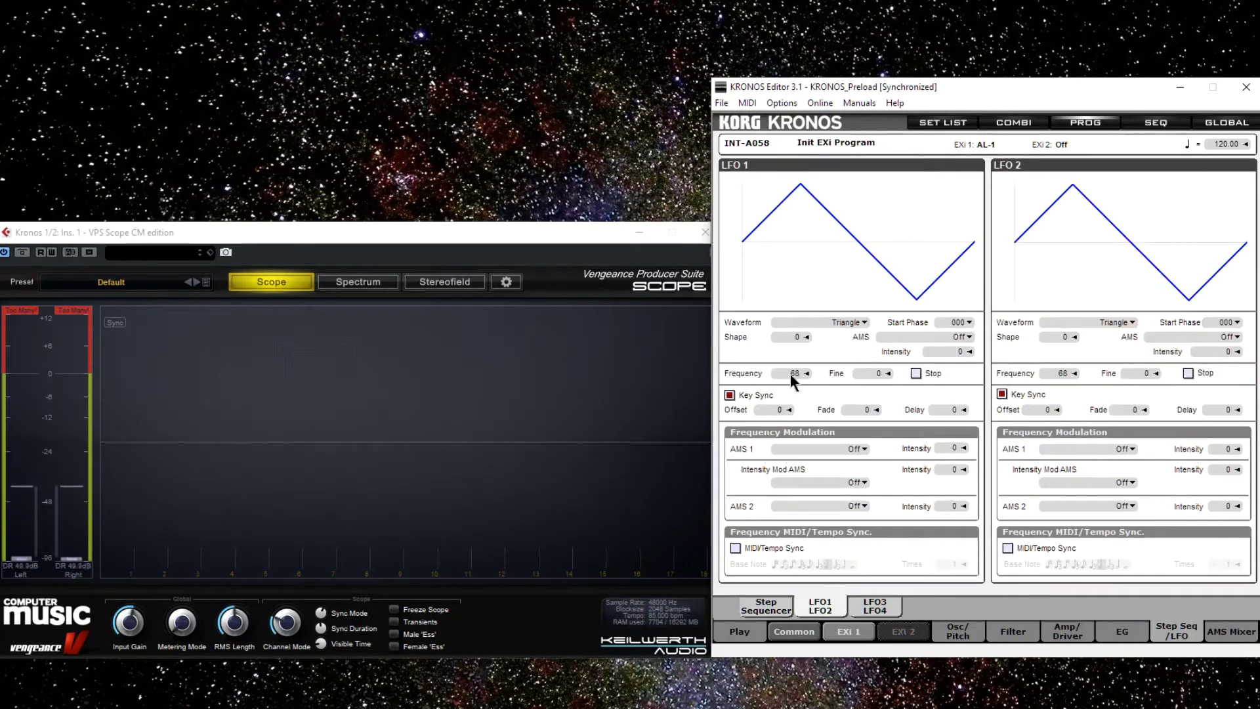
left_click_drag(790, 374, 790, 412)
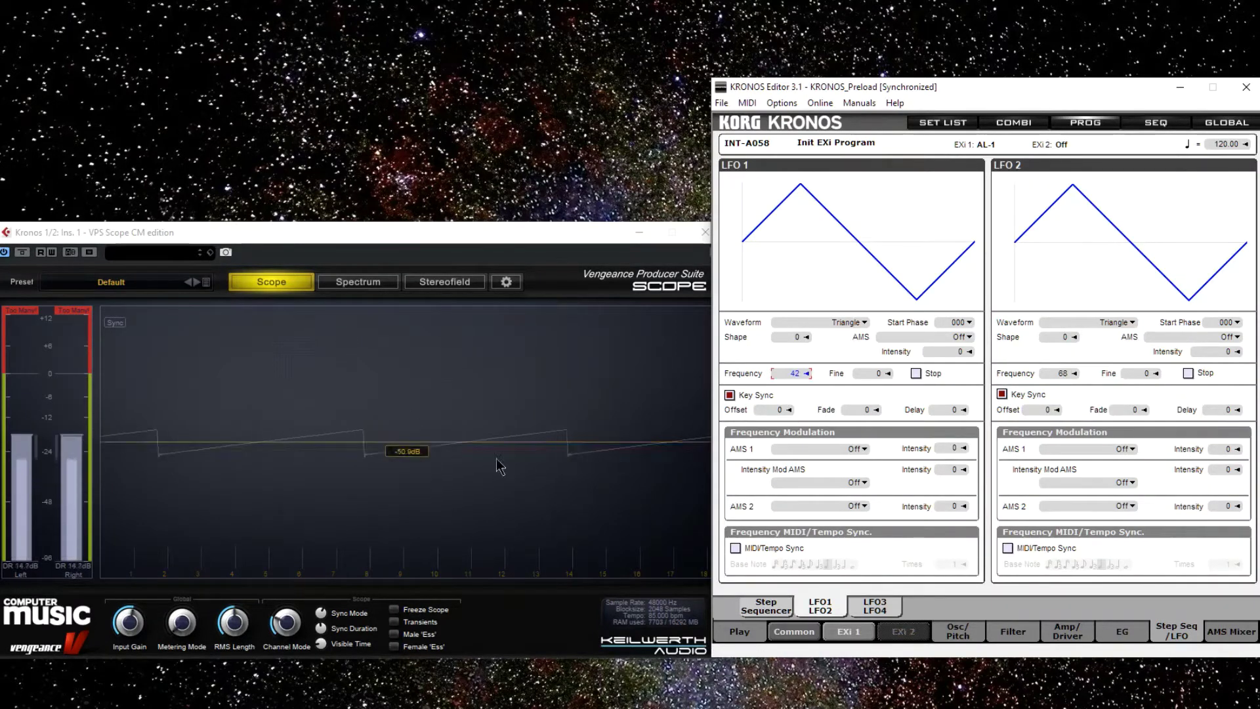
scroll(790, 375, "down", 5)
scroll(791, 375, "down", 15)
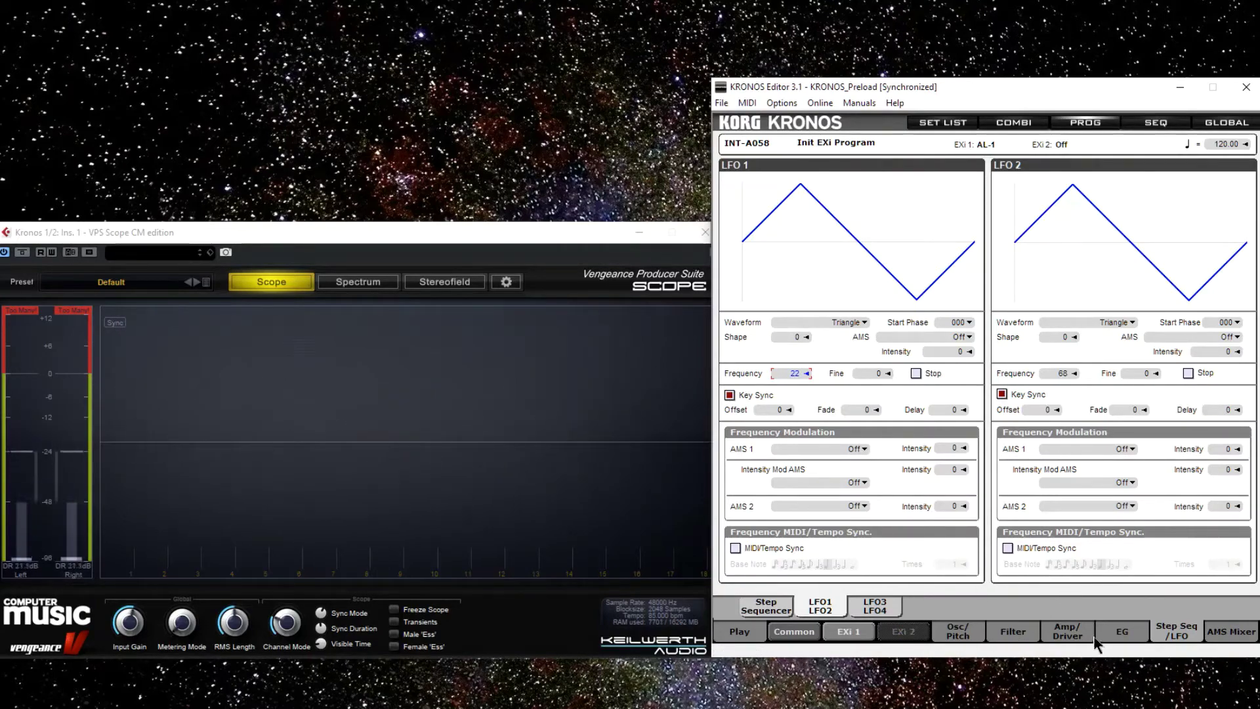
Step: Raise OSC 1 Phase's LFO1 modulation intensity to +50
left_click(960, 632)
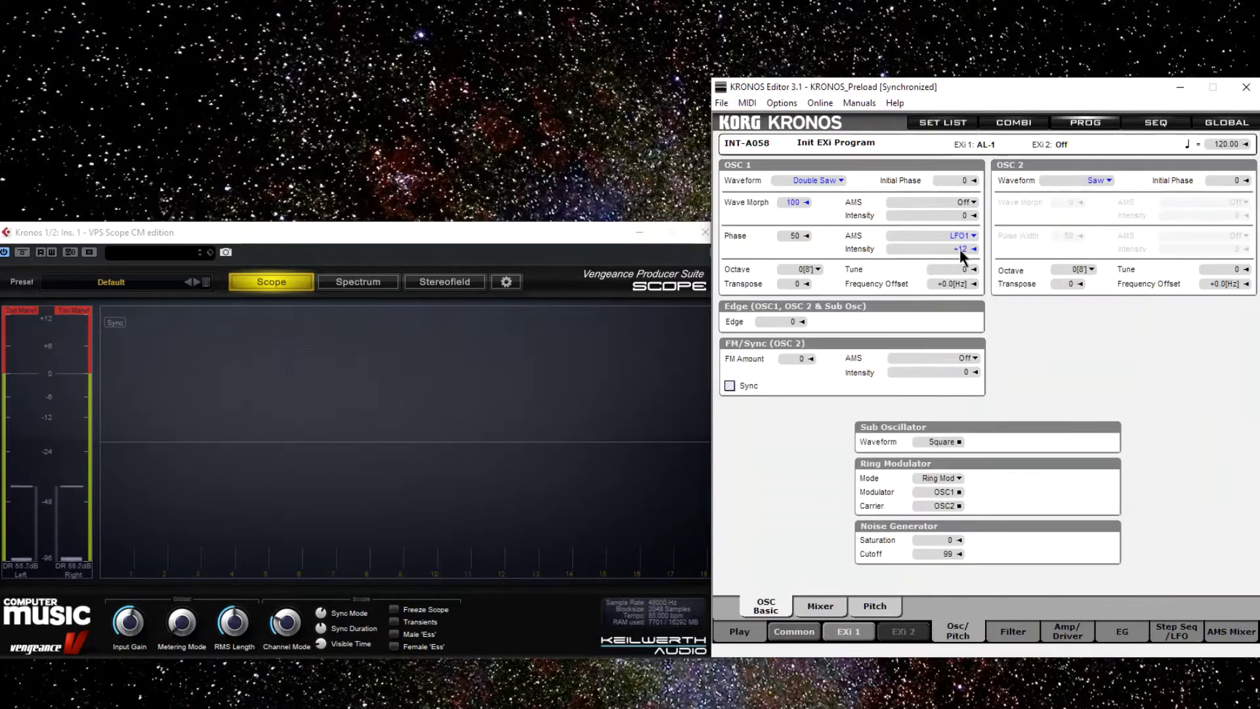
scroll(931, 247, "up", 7)
left_click_drag(931, 237, 937, 222)
scroll(940, 252, "up", 3)
Step: Switch LFO 1's waveform from Triangle to Saw and watch the oscillator scope
left_click(1186, 632)
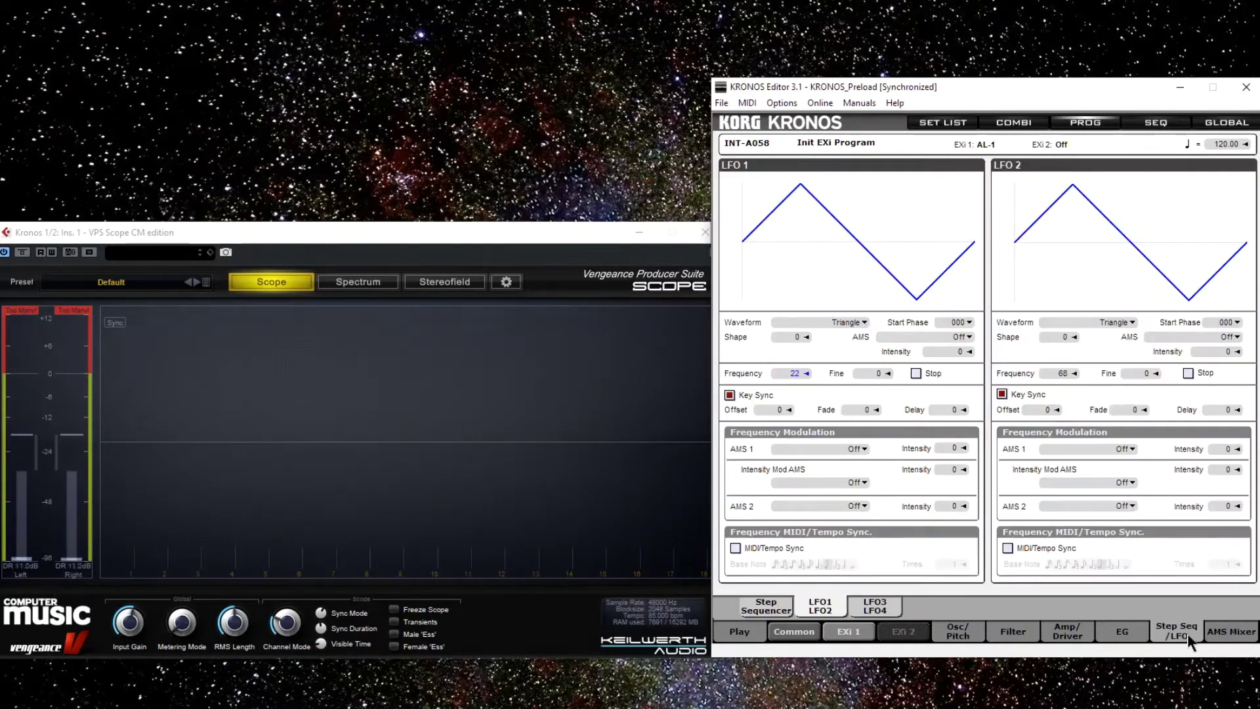
left_click(865, 322)
left_click(910, 349)
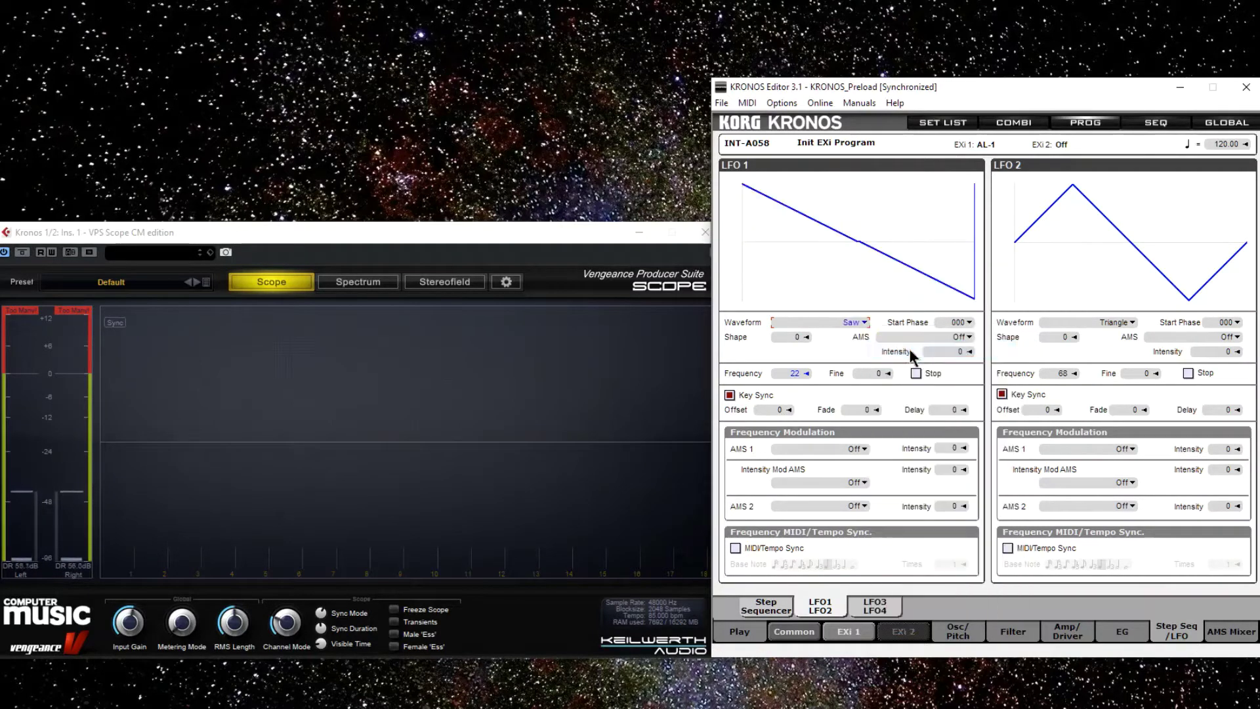
left_click(957, 632)
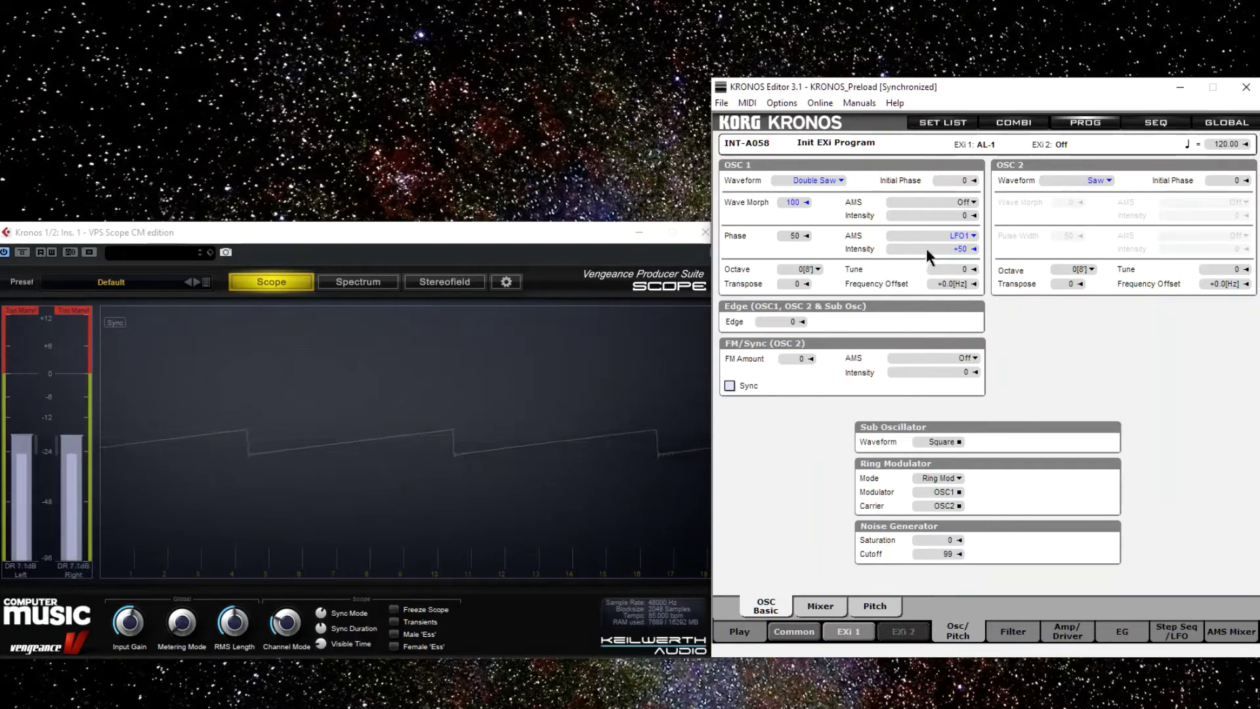
Step: Test faster LFO 1 rates, return Frequency to 22, and view the Common IFX routing
left_click(1172, 636)
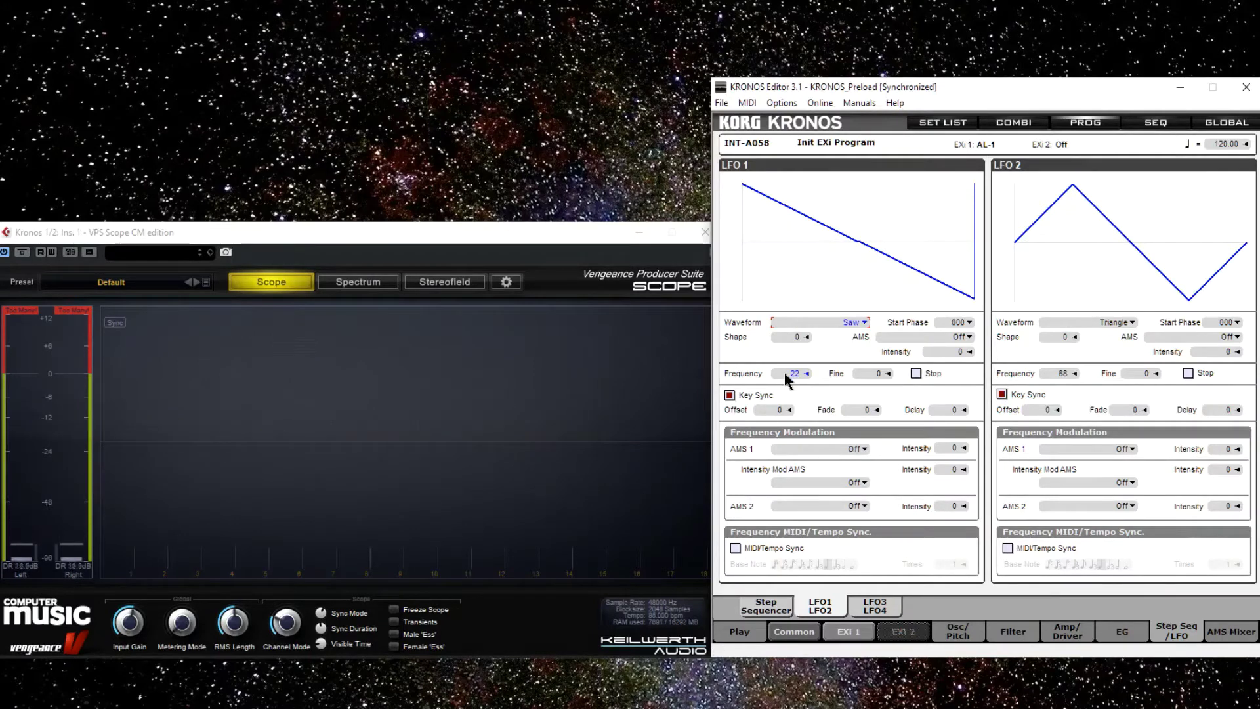
left_click_drag(785, 372, 799, 281)
scroll(790, 372, "down", 16)
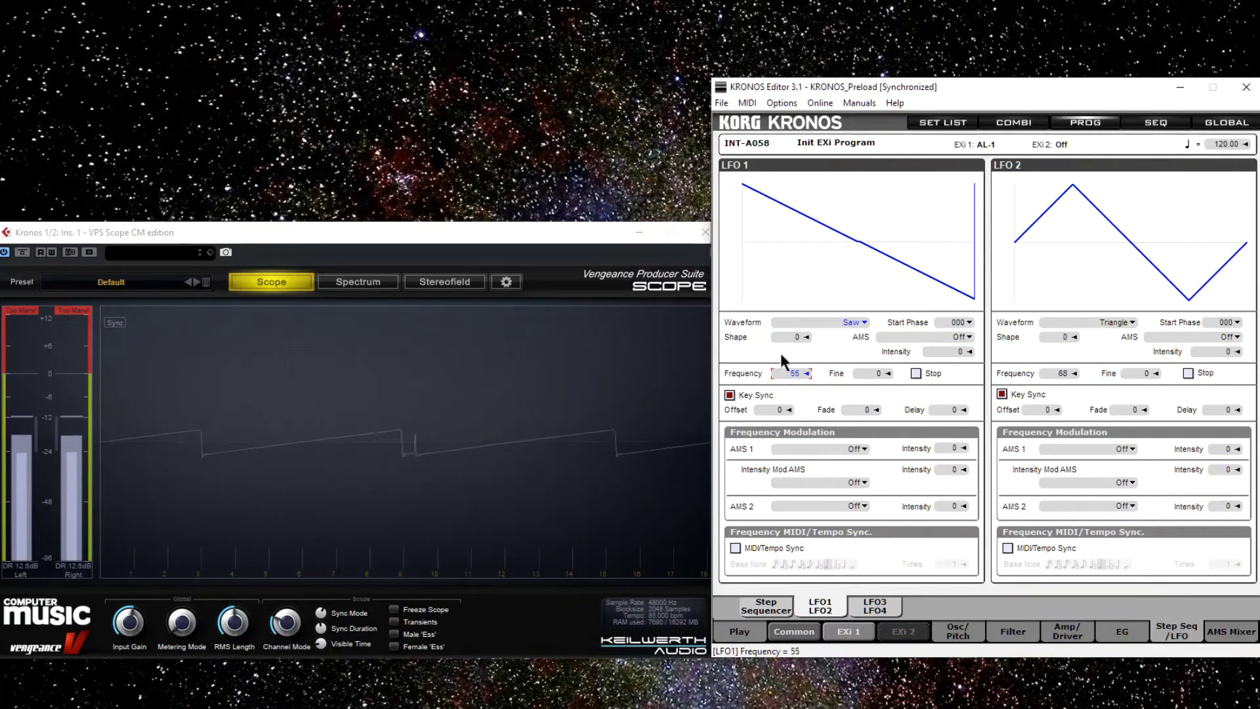
scroll(778, 375, "down", 20)
scroll(774, 397, "down", 3)
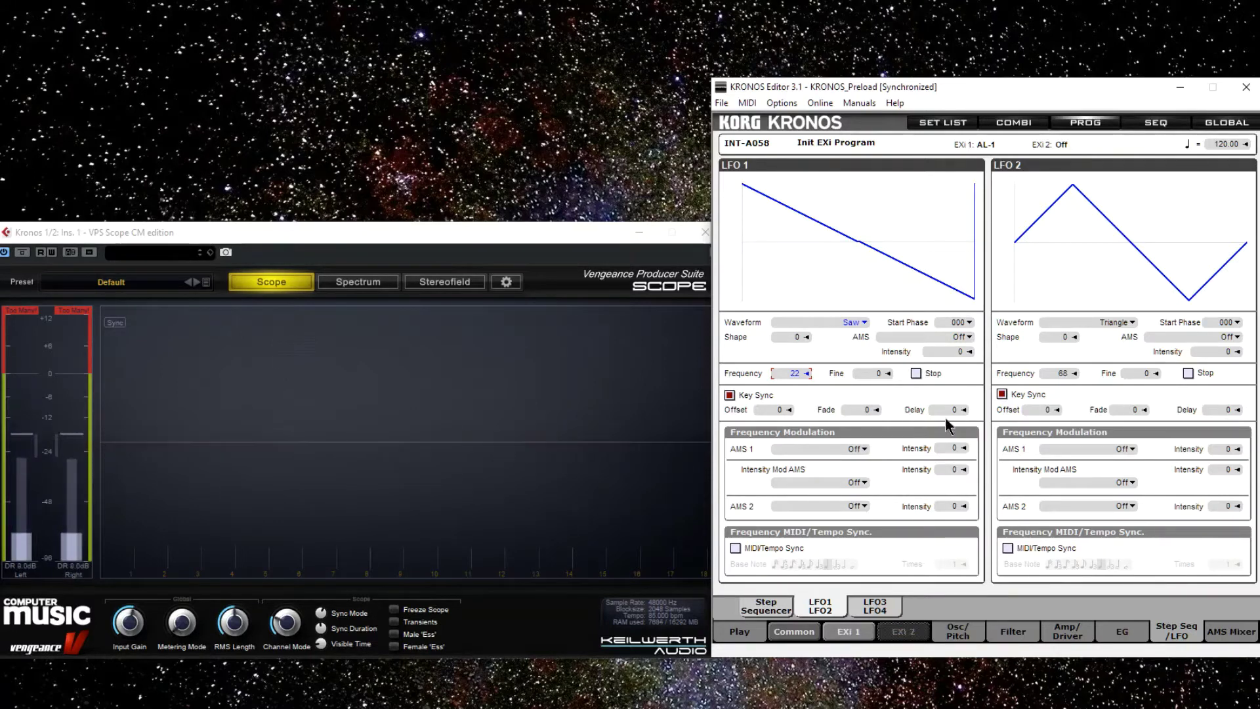
left_click(964, 634)
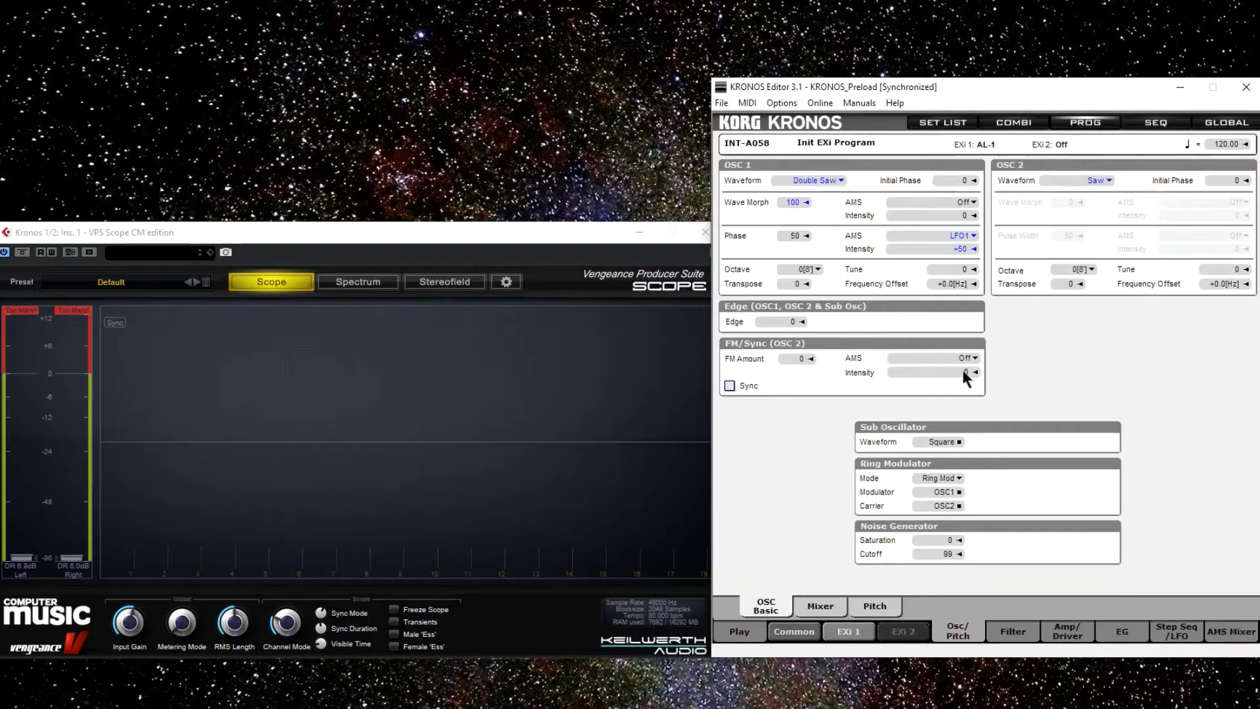
left_click(804, 638)
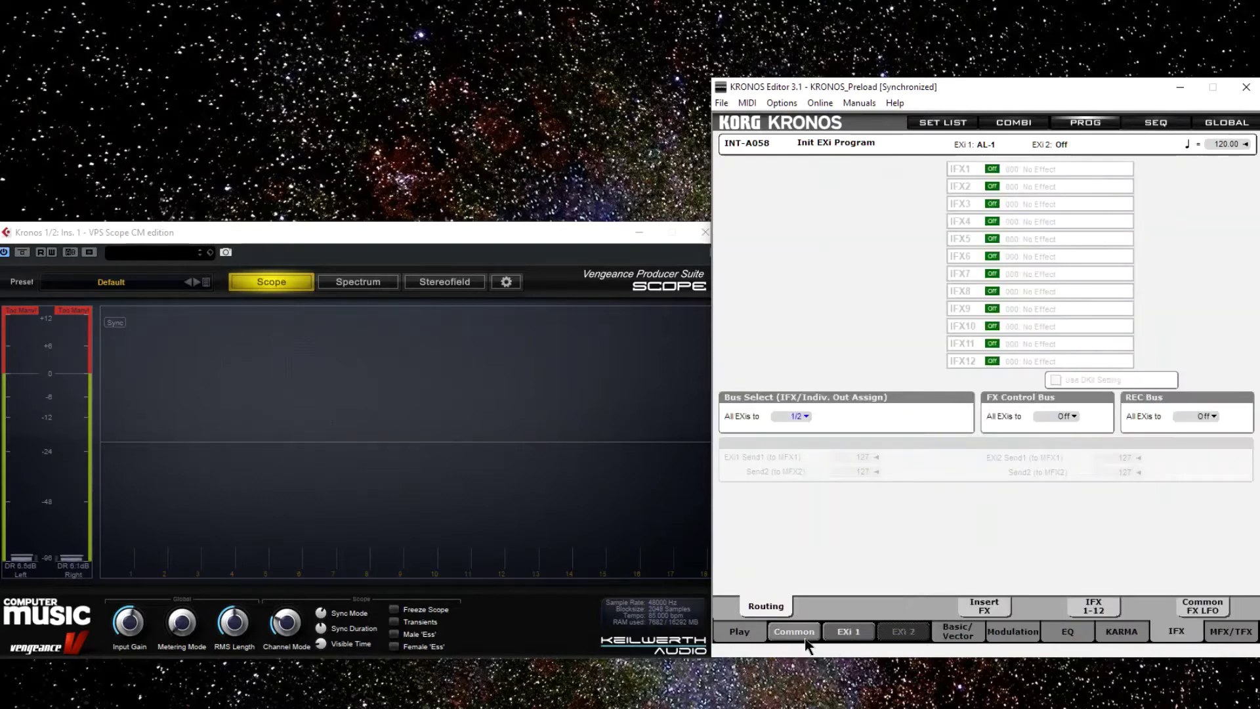
Step: Make EXi 2 a MOD-7 synthesizer in Basic/Vector
left_click(958, 632)
left_click(1146, 183)
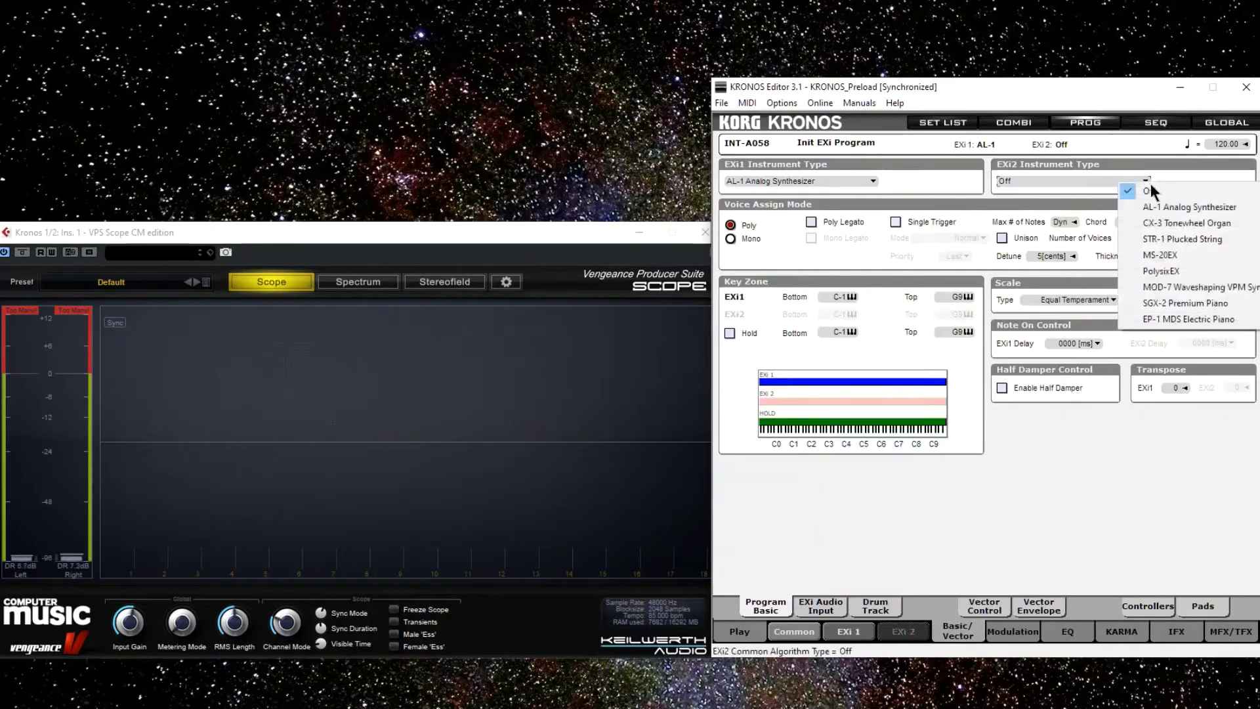
left_click(1189, 284)
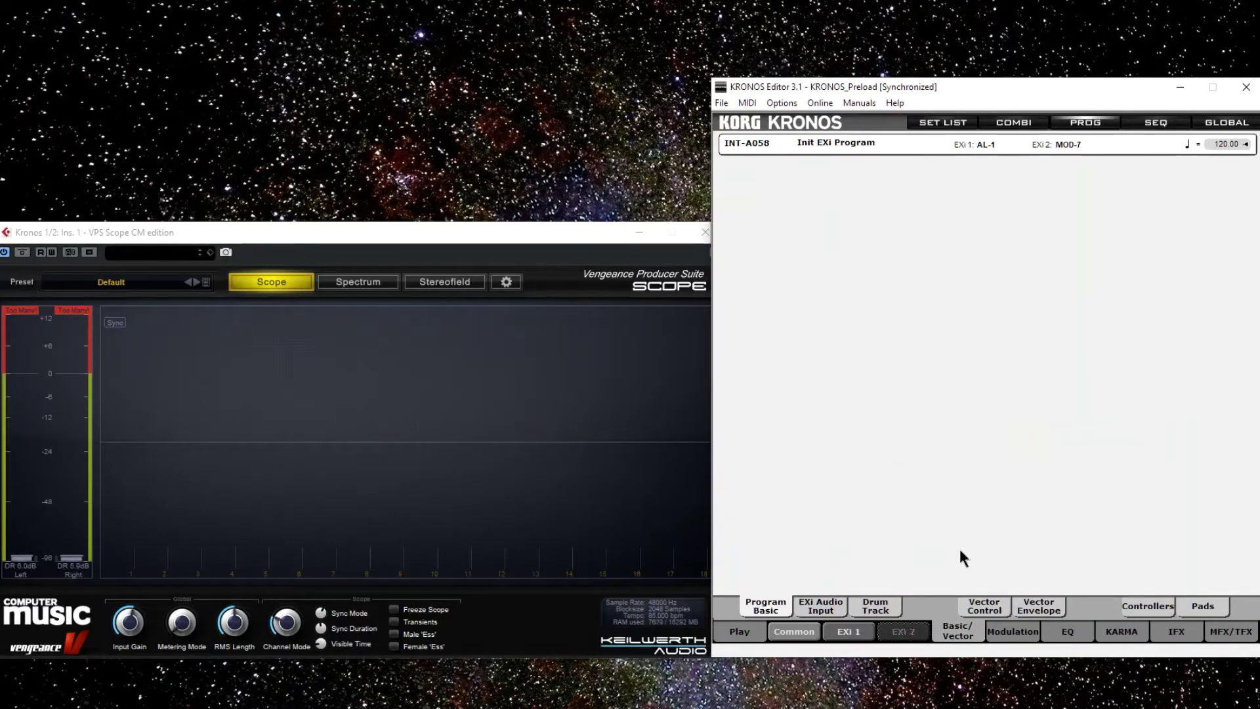
Step: Raise EXi 2's Amp EG Sustain level to 99
left_click(912, 635)
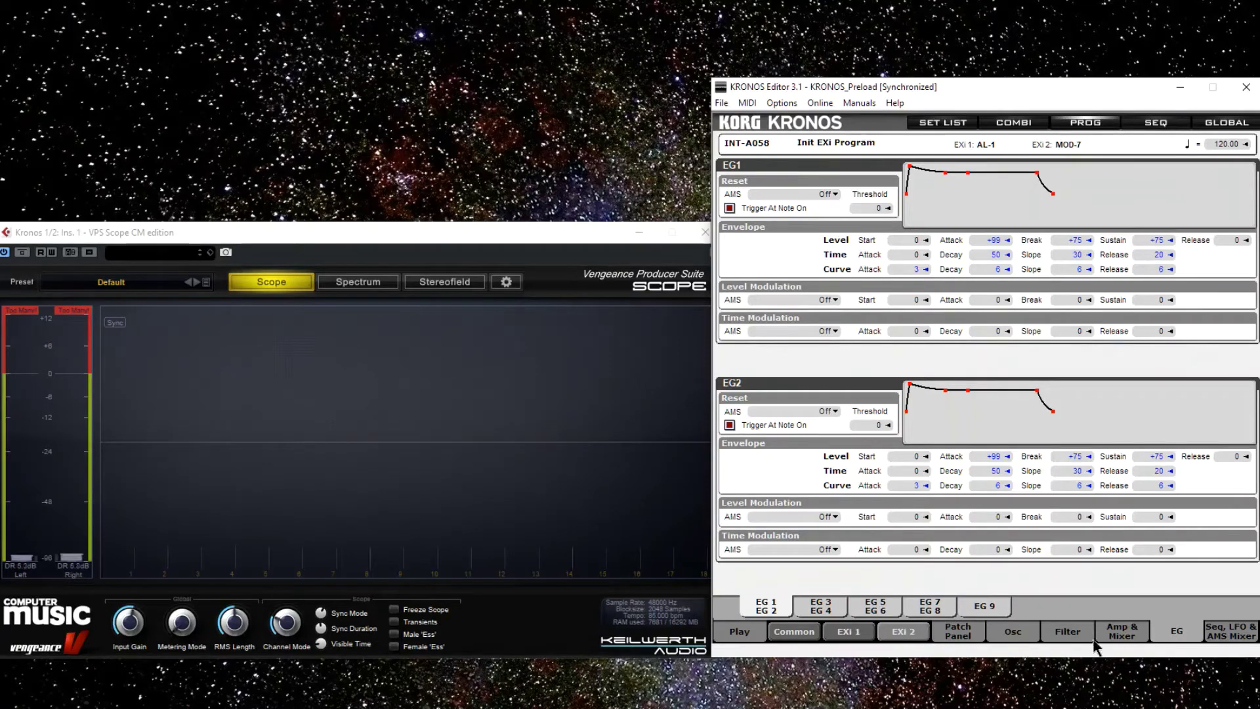
left_click(1121, 640)
left_click(888, 605)
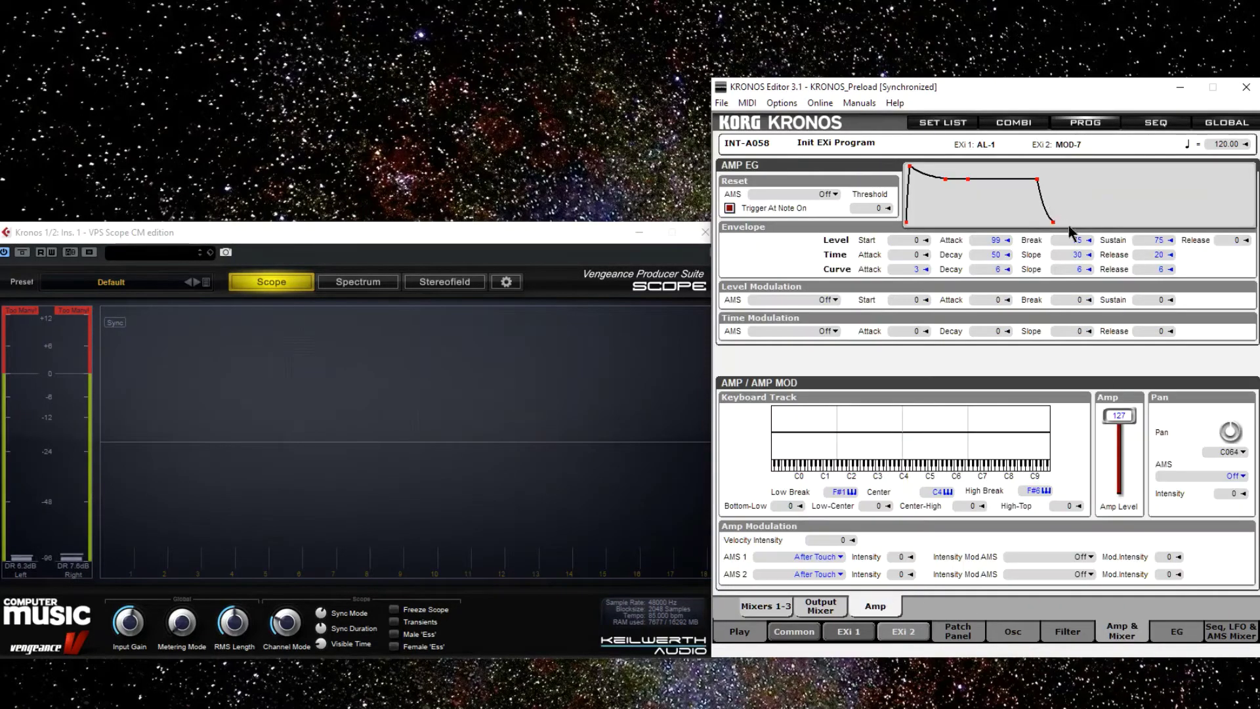
left_click_drag(1148, 239, 1147, 210)
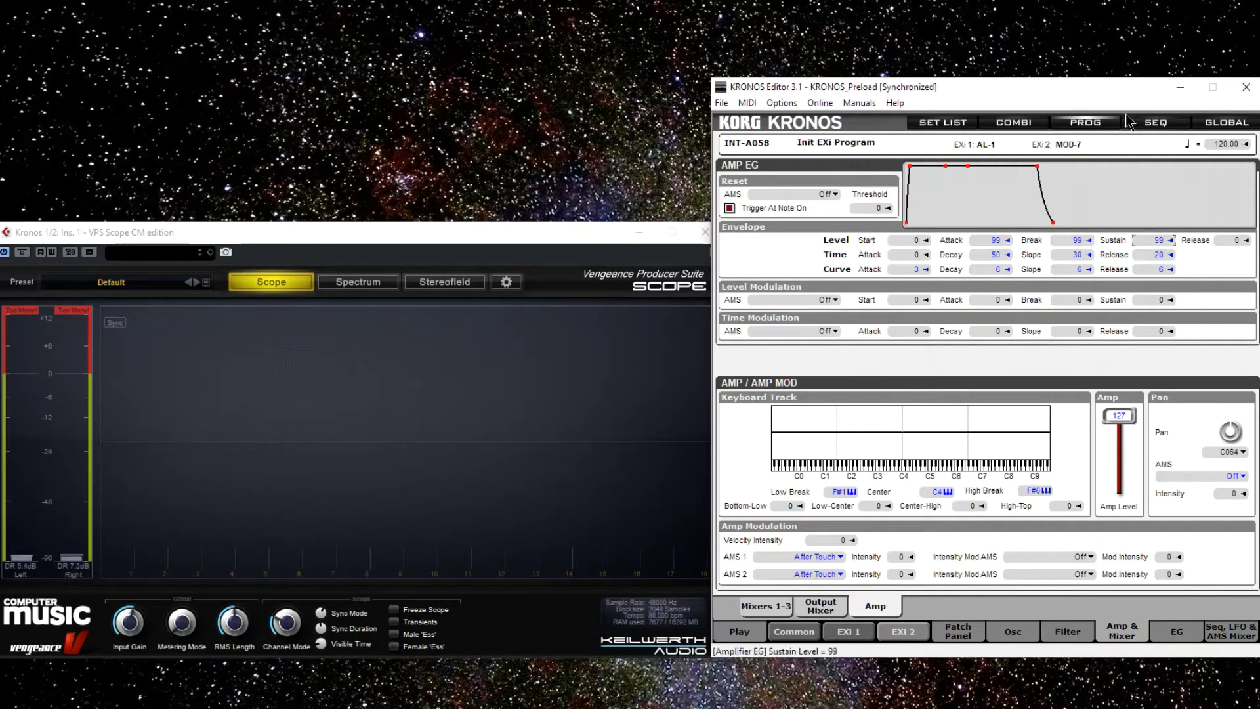
Step: Set VPM Osc 2's Output EG Select to None
left_click(1017, 633)
left_click(950, 609)
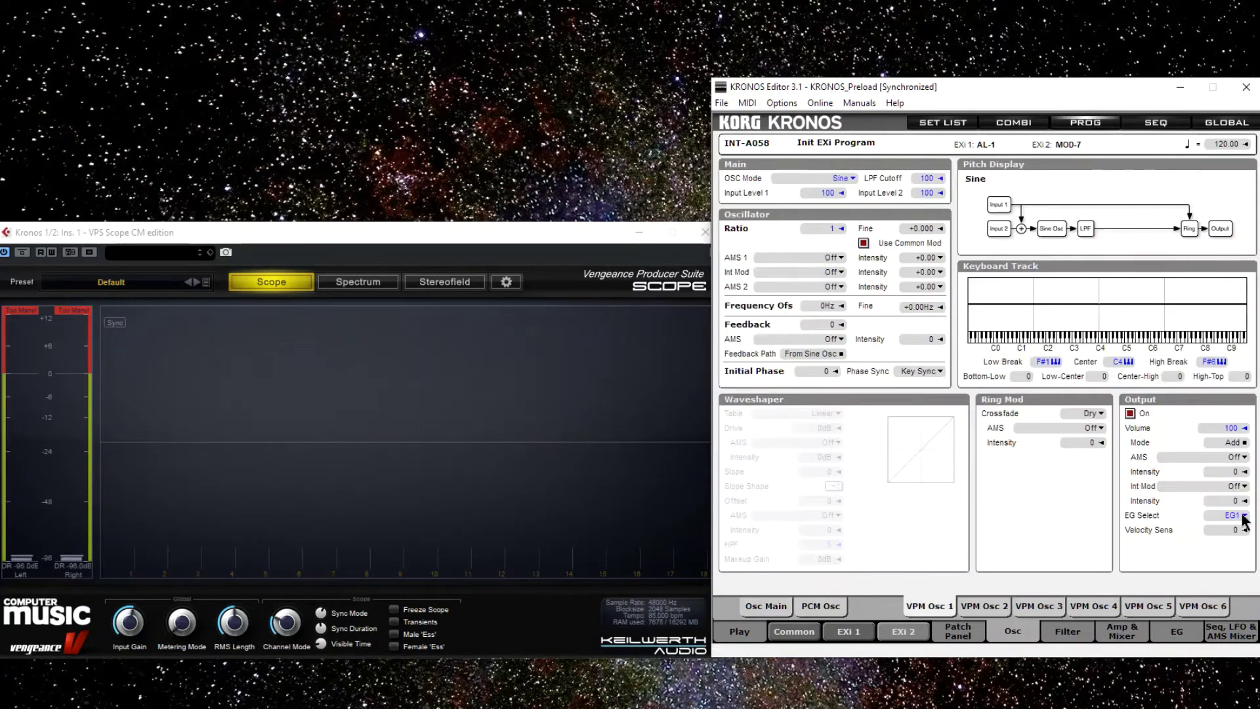
left_click(1245, 517)
left_click(1245, 523)
left_click(983, 606)
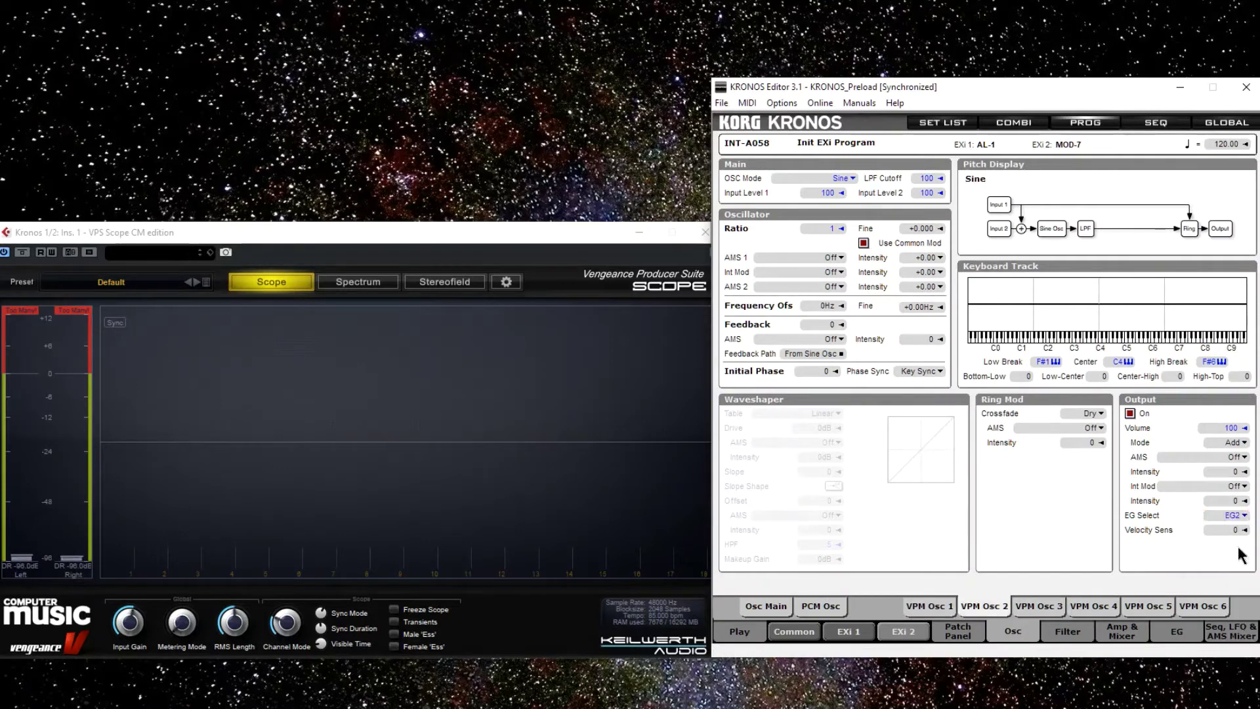
left_click(1245, 516)
left_click(1246, 525)
Step: Patch OSC 2 Out into OSC 1 In 1 in the Patch Panel
left_click(954, 630)
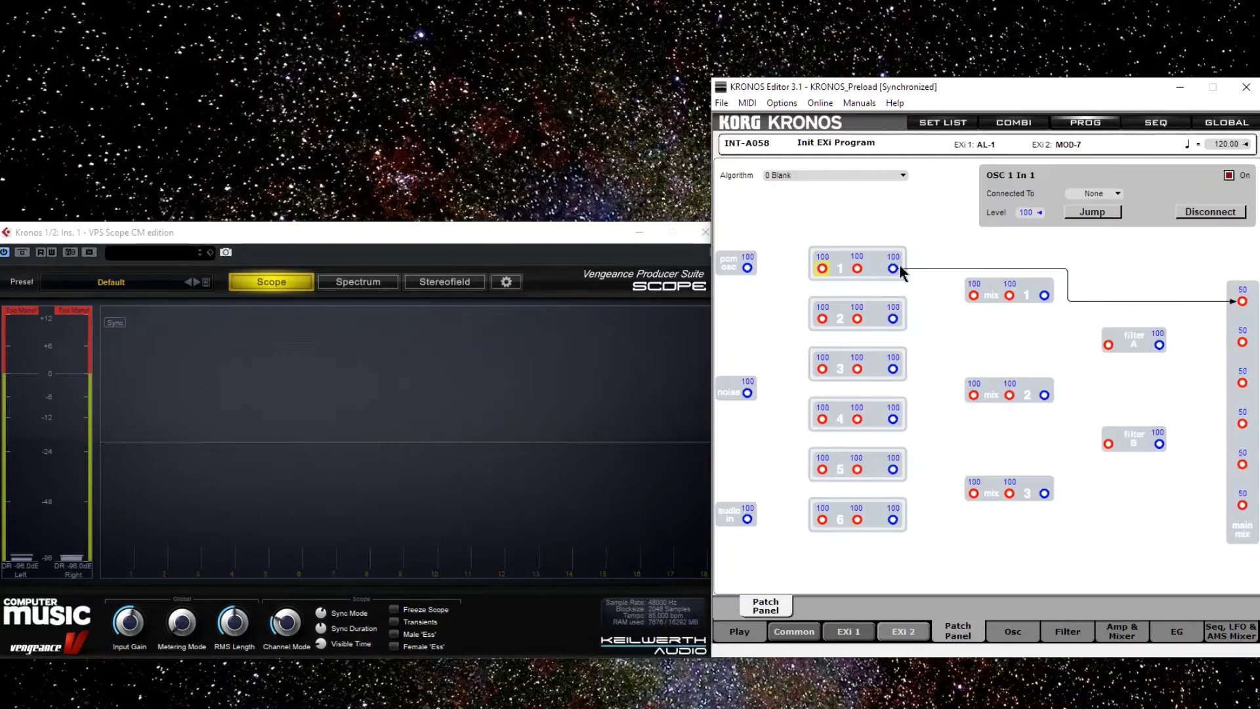
left_click(894, 317)
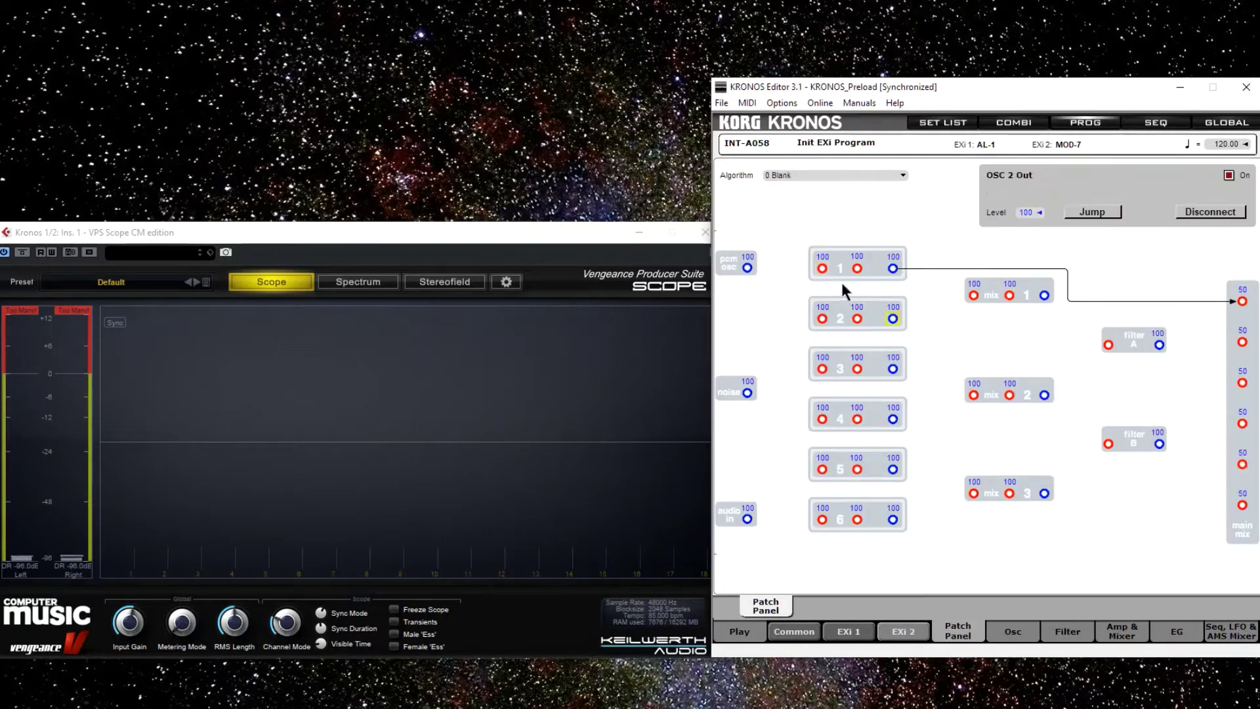
left_click(823, 268)
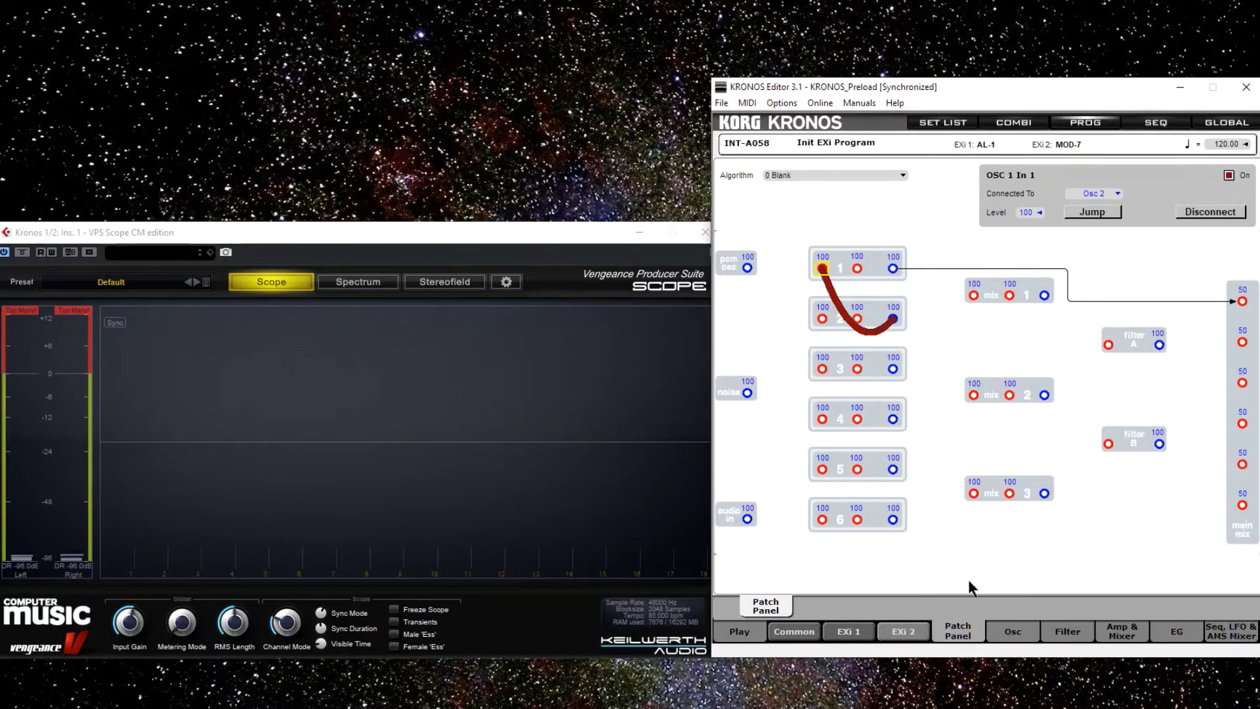
Step: Set both VPM oscillators' OSC Mode to Saw and turn Osc 2's volume to 0
left_click(1022, 632)
left_click(853, 178)
left_click(888, 202)
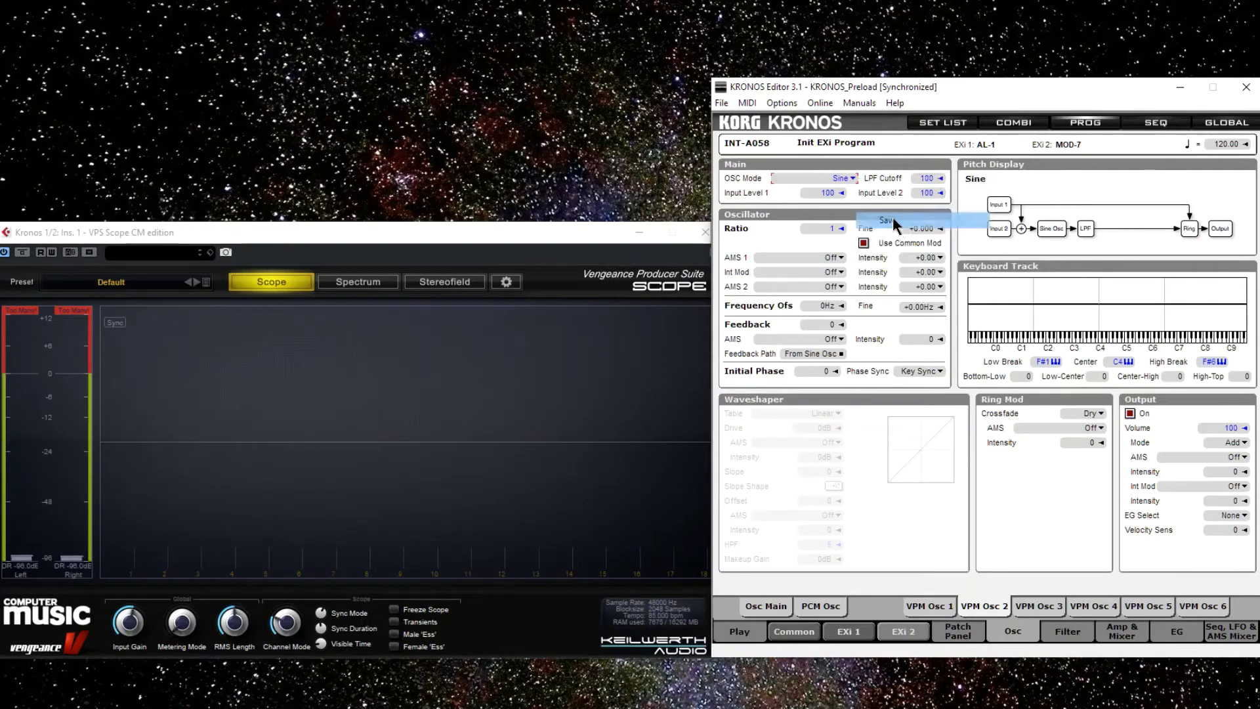
left_click(943, 606)
left_click(849, 175)
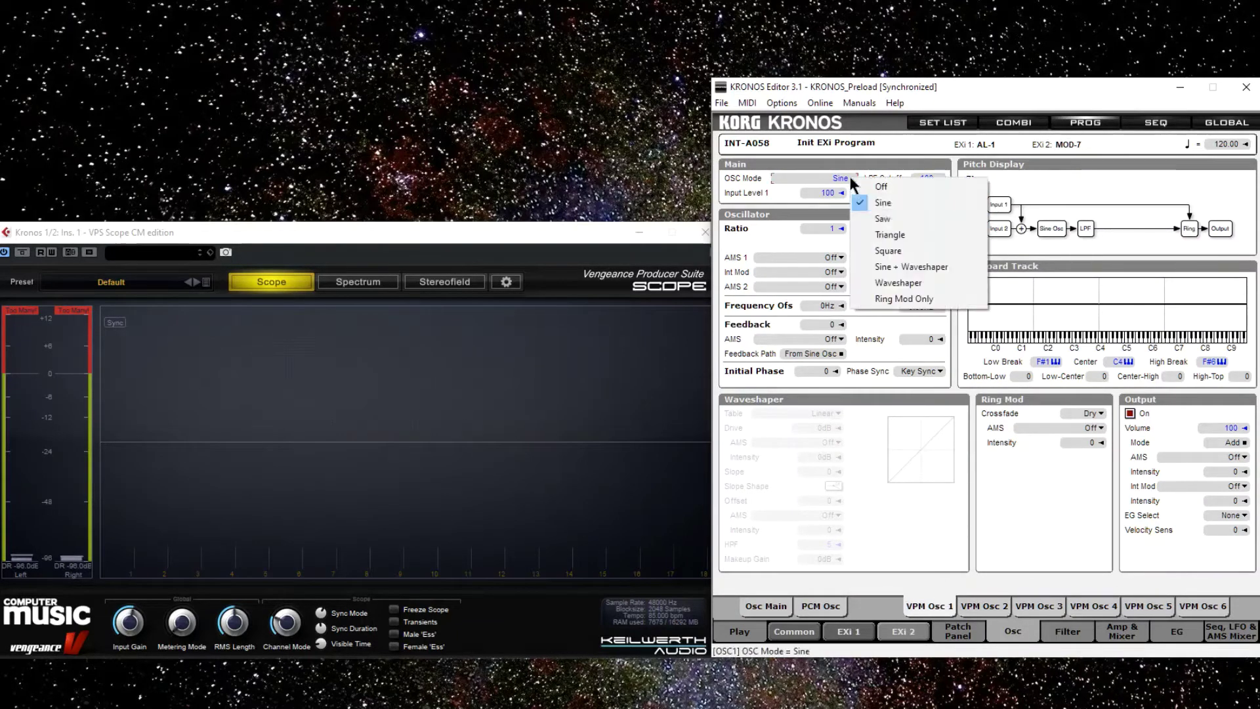
left_click(886, 219)
left_click(992, 608)
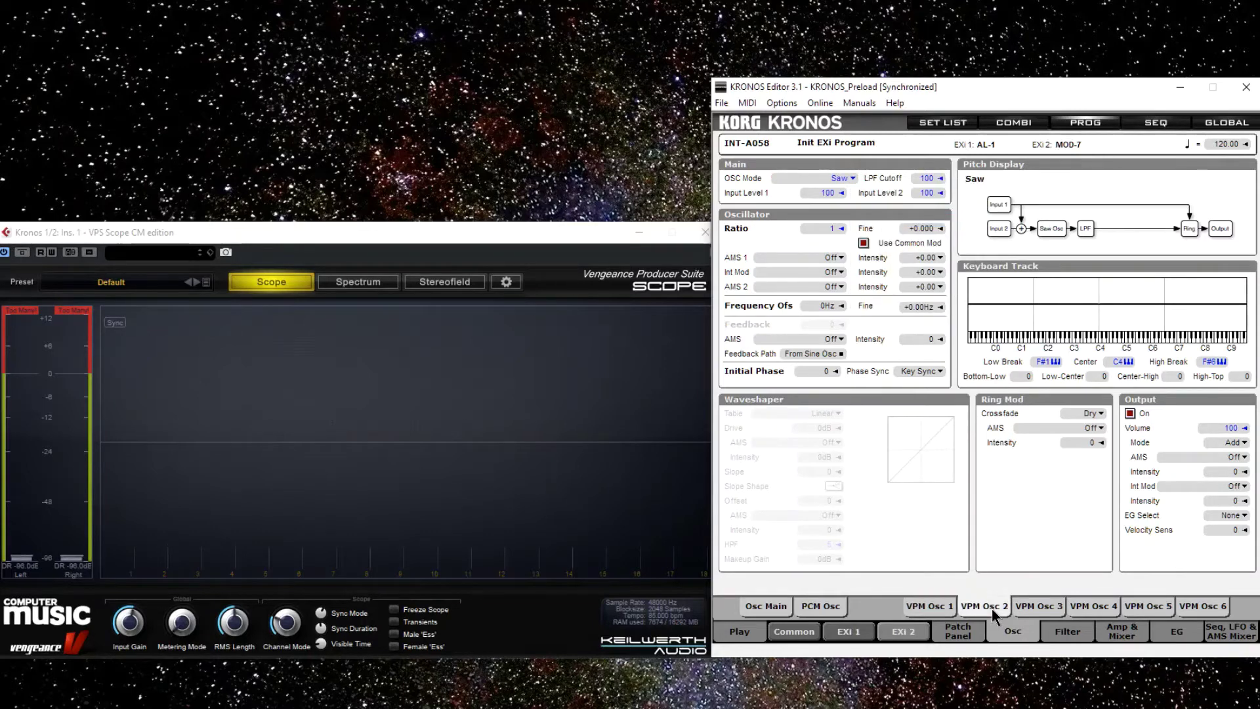
left_click_drag(1219, 427, 1198, 491)
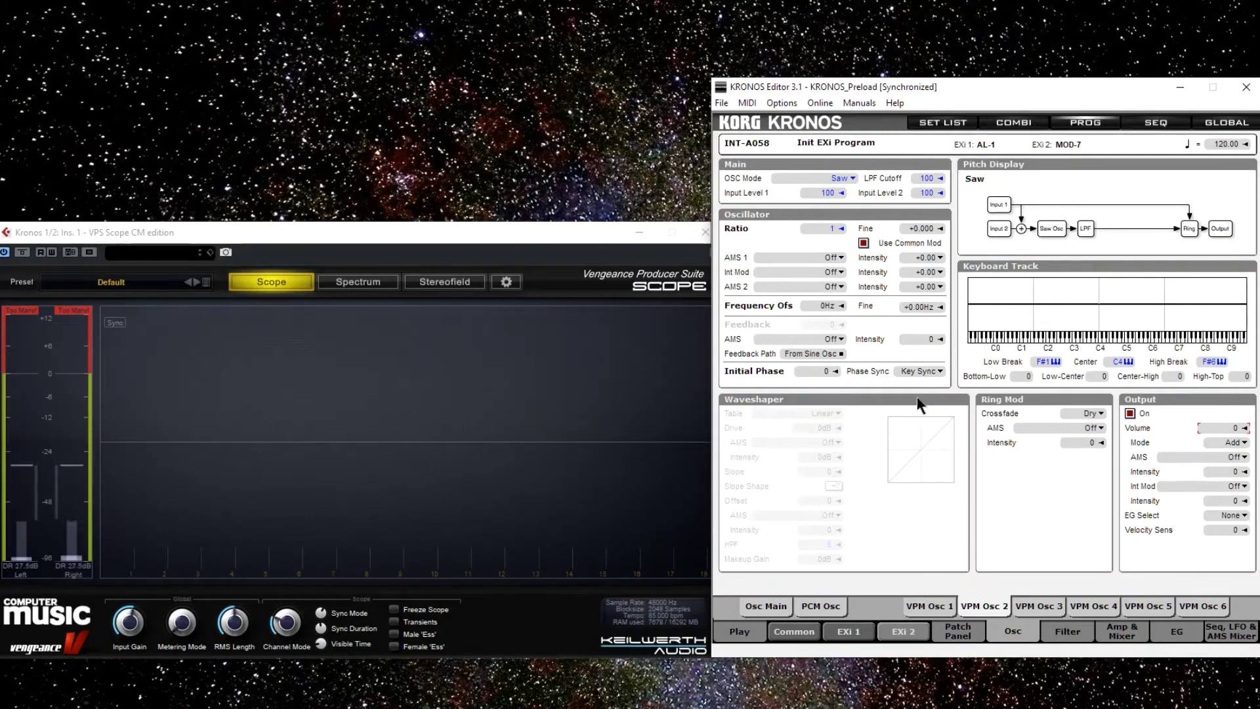
Step: Raise EXi 2's Output Mixer In 1 level from 50 to 100
left_click(1112, 631)
left_click(844, 607)
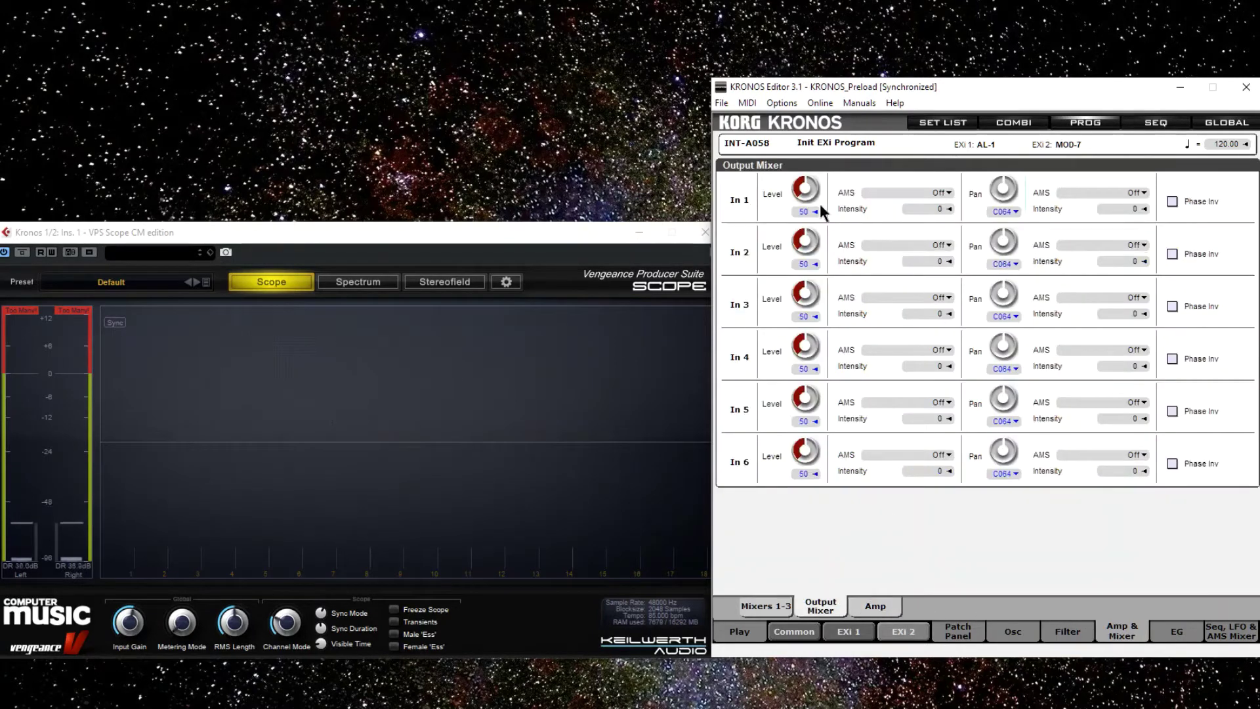
left_click_drag(806, 190, 814, 59)
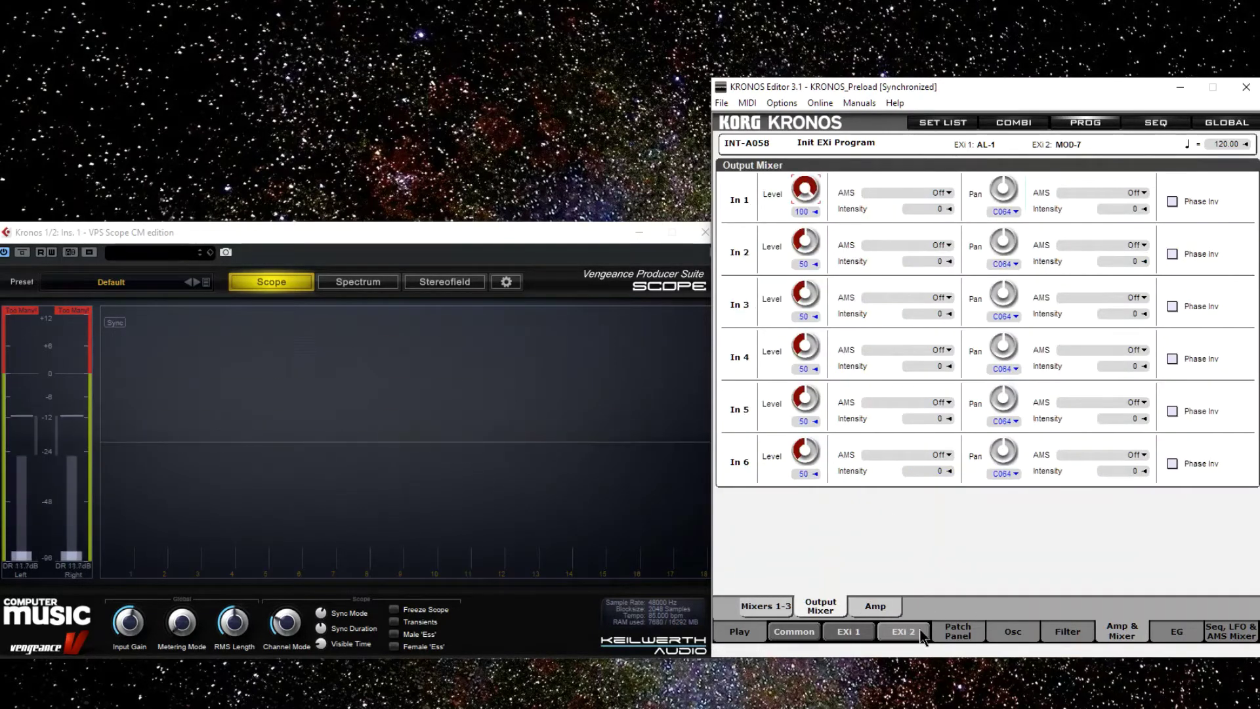
left_click(1014, 633)
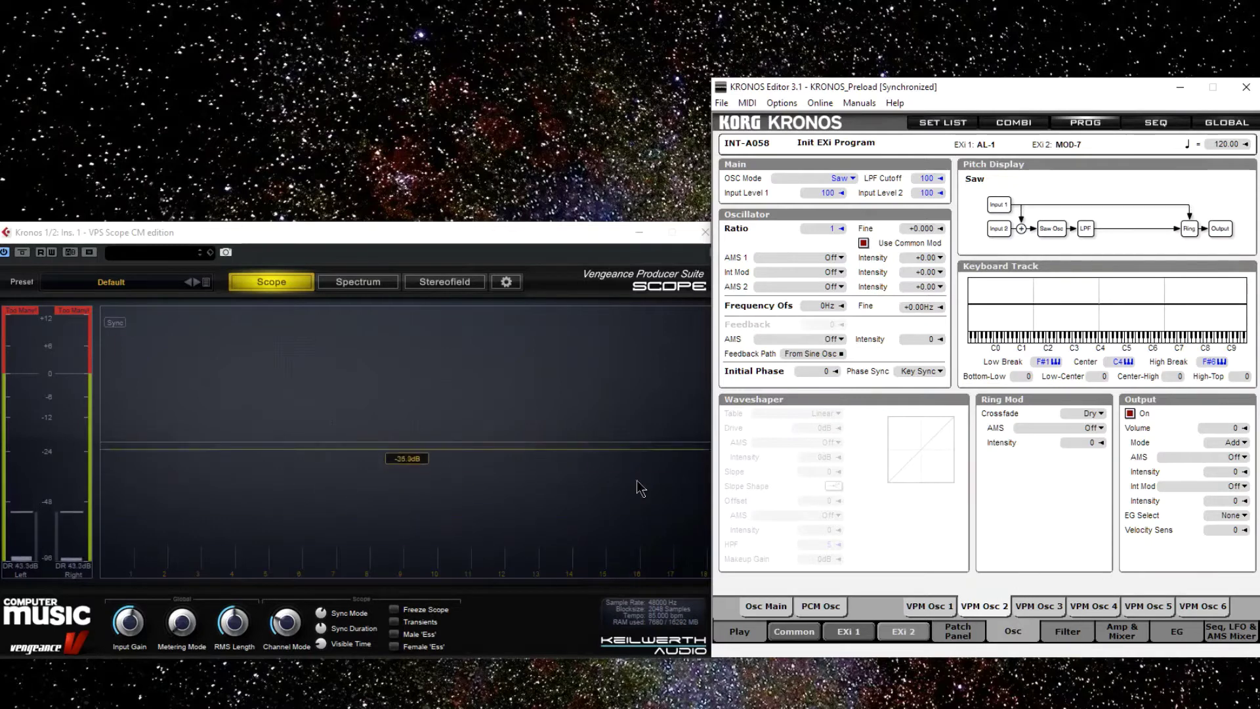
Step: Switch Osc 2's oscillator mode to Triangle
left_click(850, 179)
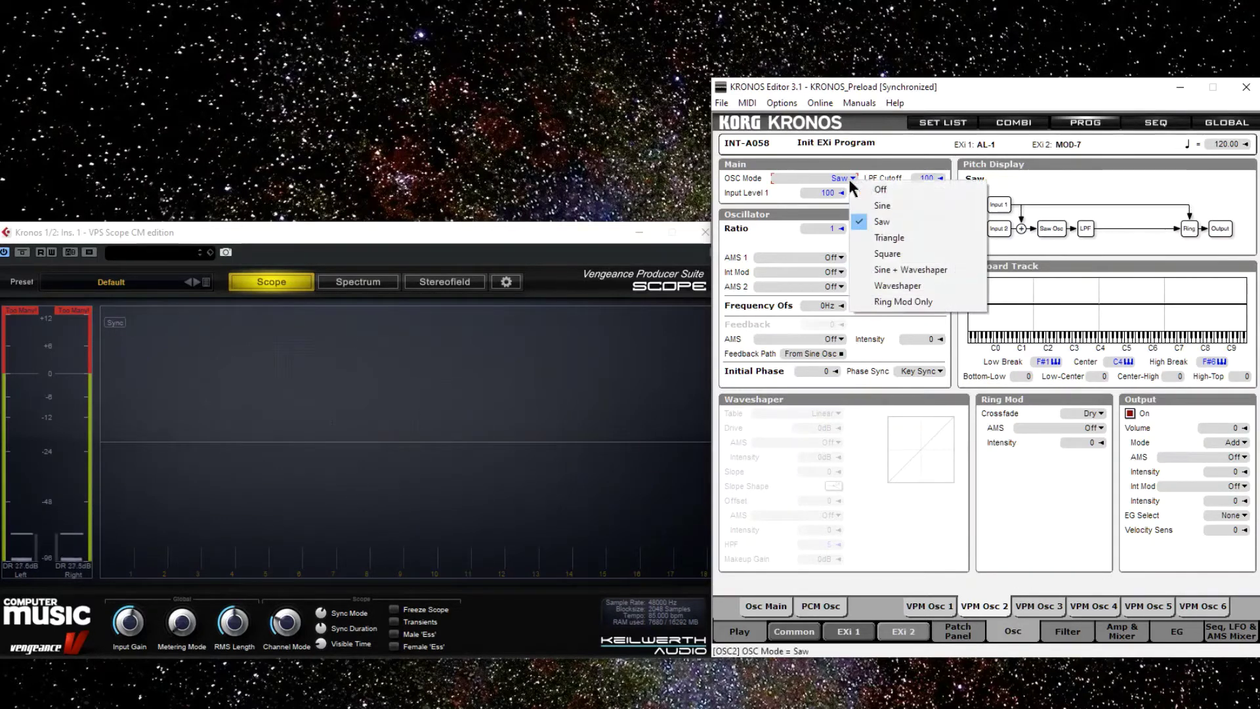
left_click(931, 231)
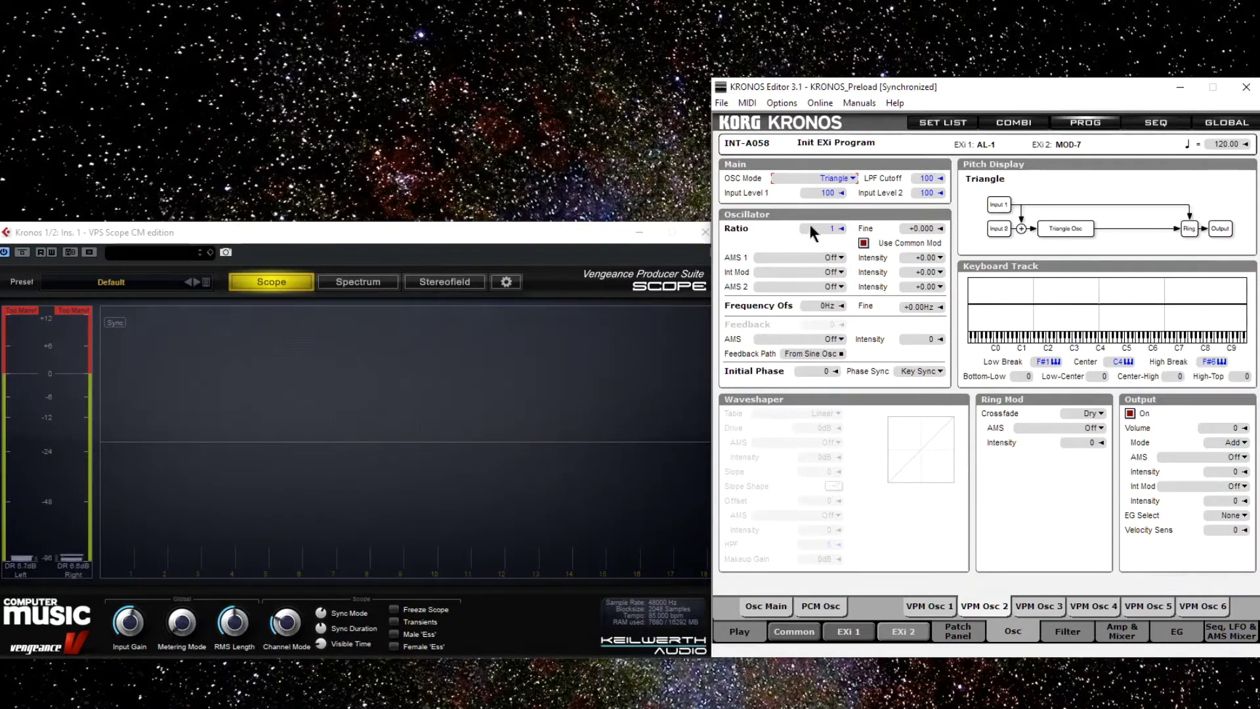
scroll(814, 227, "down", 1)
Step: Nudge Osc 2's fine tuning up, raise its Output Volume to 34, and change the mode to Saw
left_click_drag(917, 307, 895, 222)
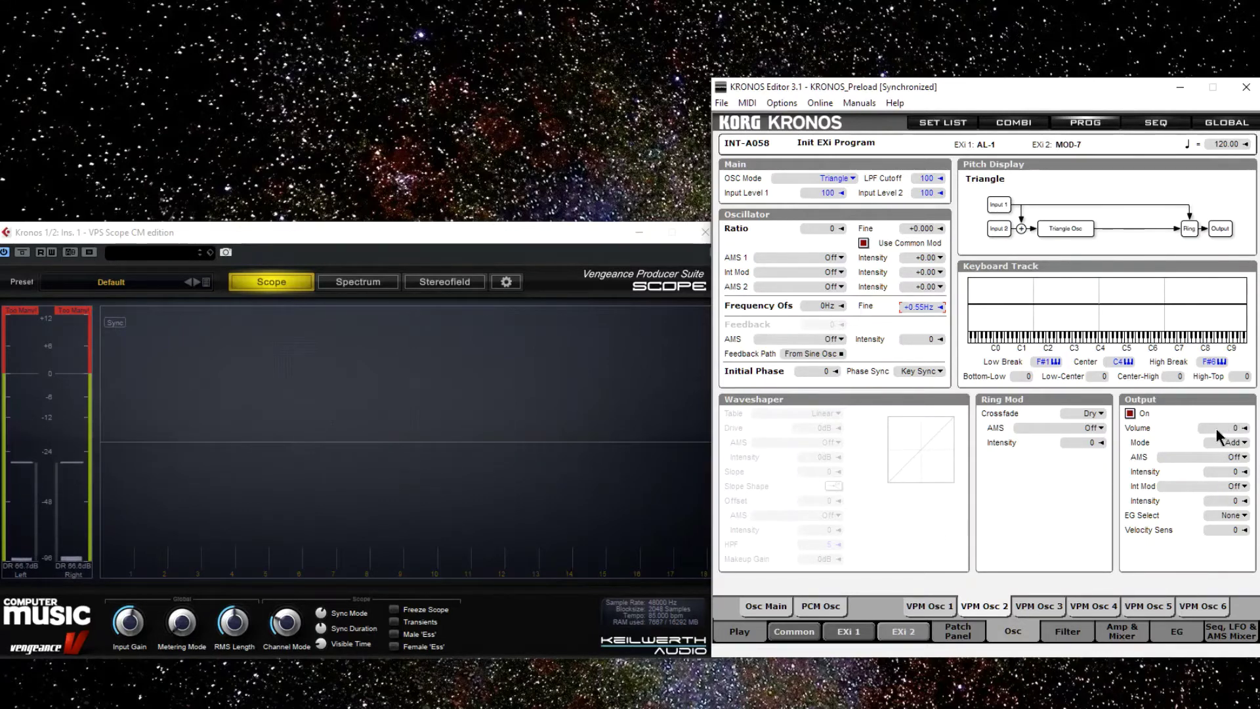
left_click_drag(1215, 428, 1212, 378)
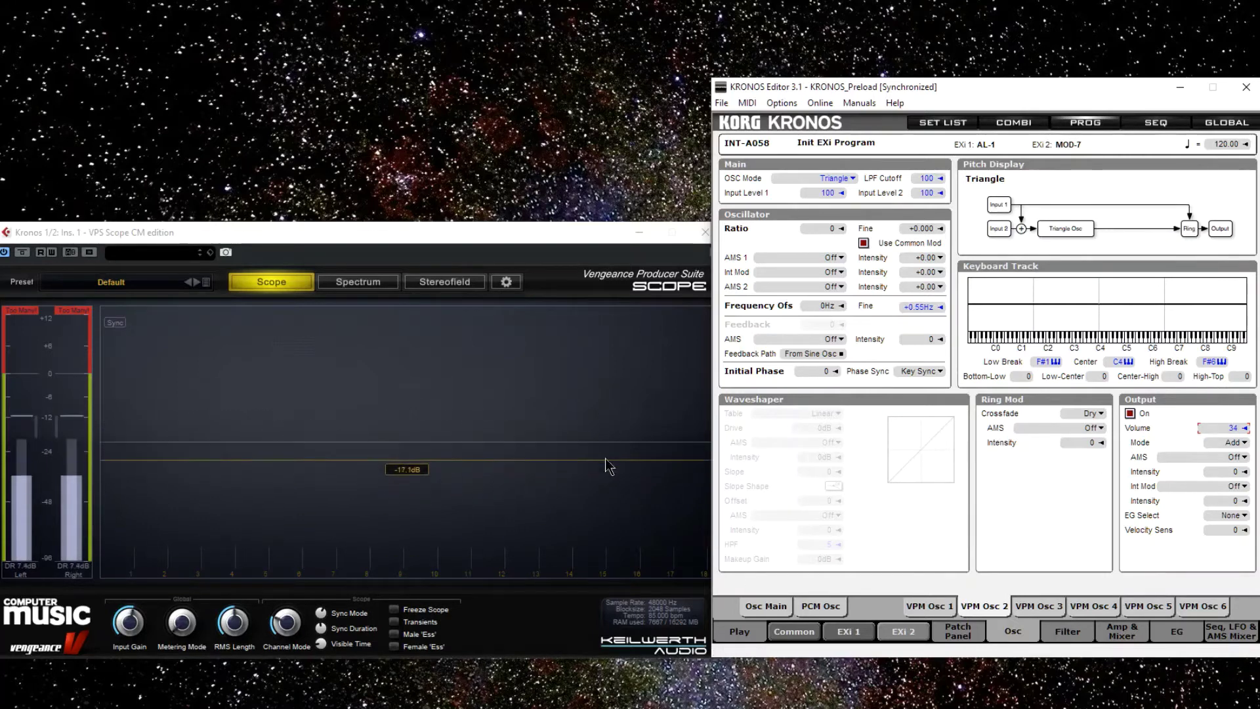
left_click(852, 178)
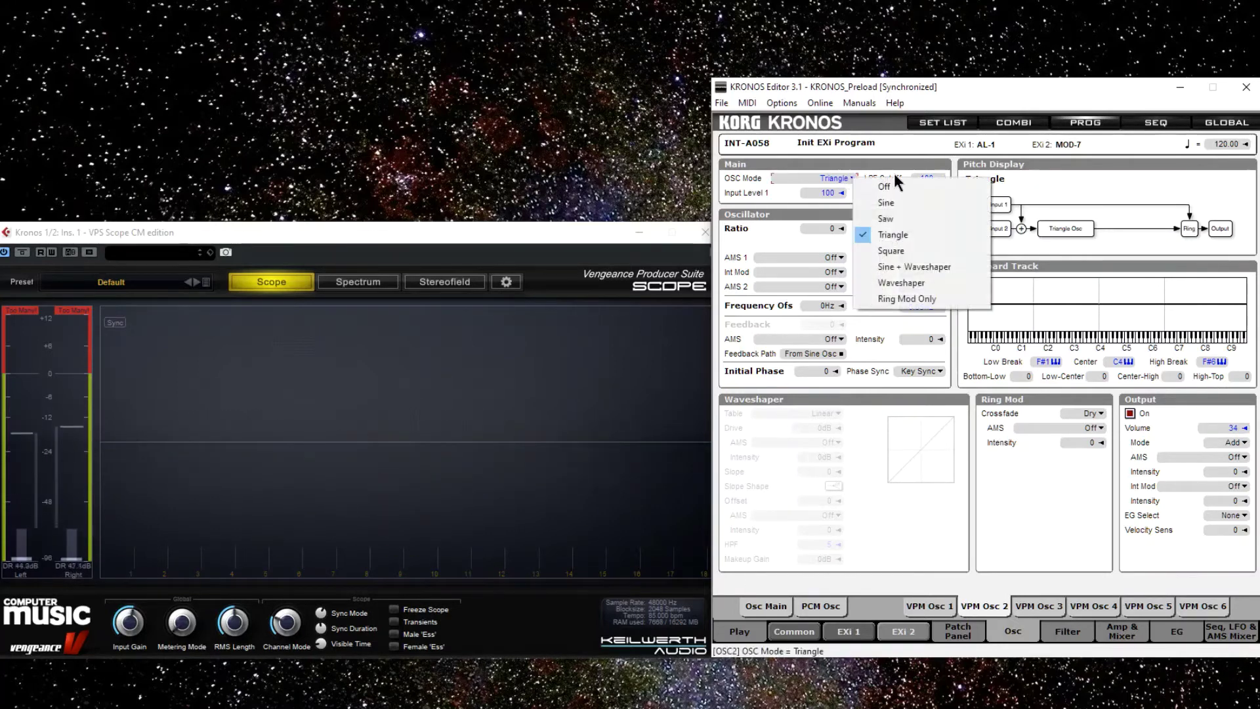
left_click(916, 218)
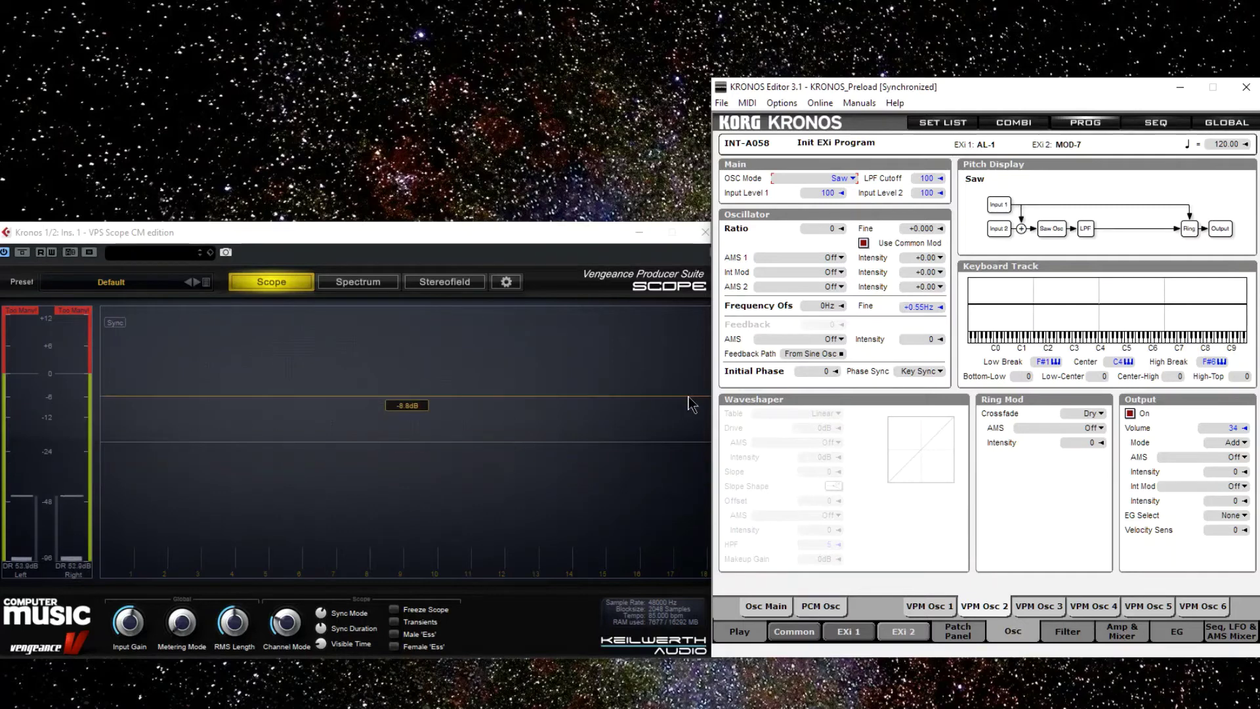
Step: Raise Osc 2's fine tuning to +0.83Hz and its Output Volume to 50
left_click(936, 608)
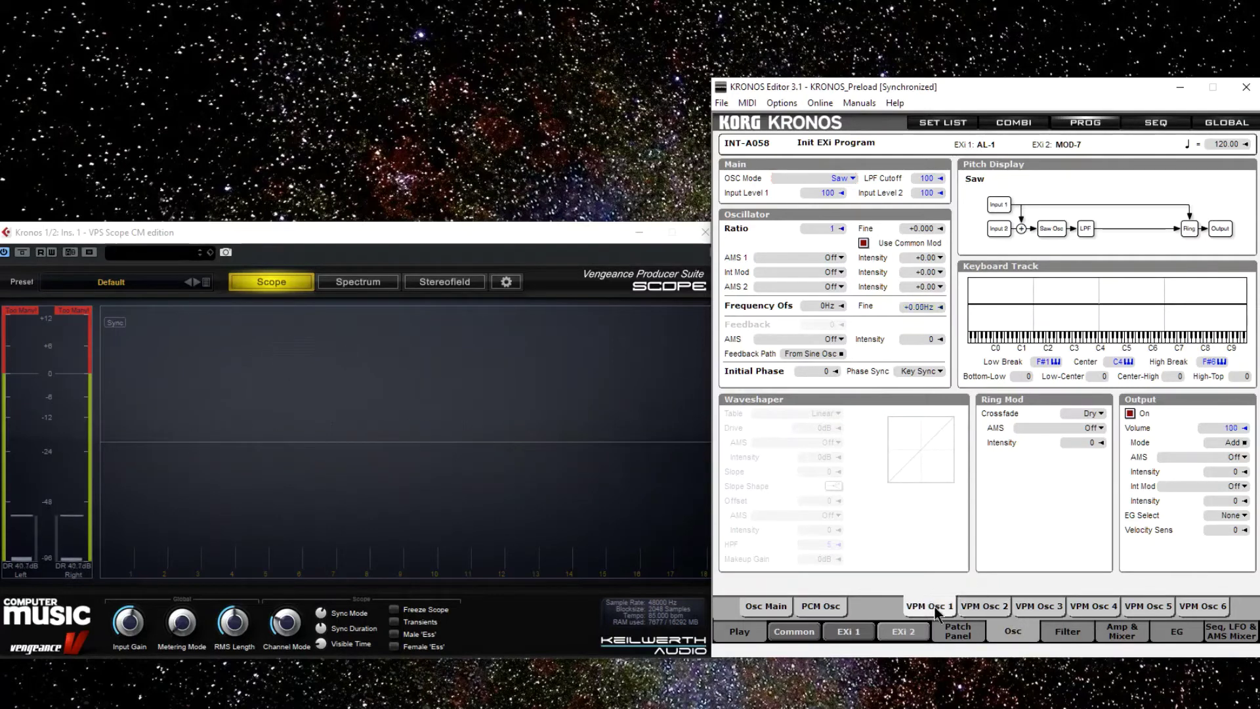
left_click(983, 607)
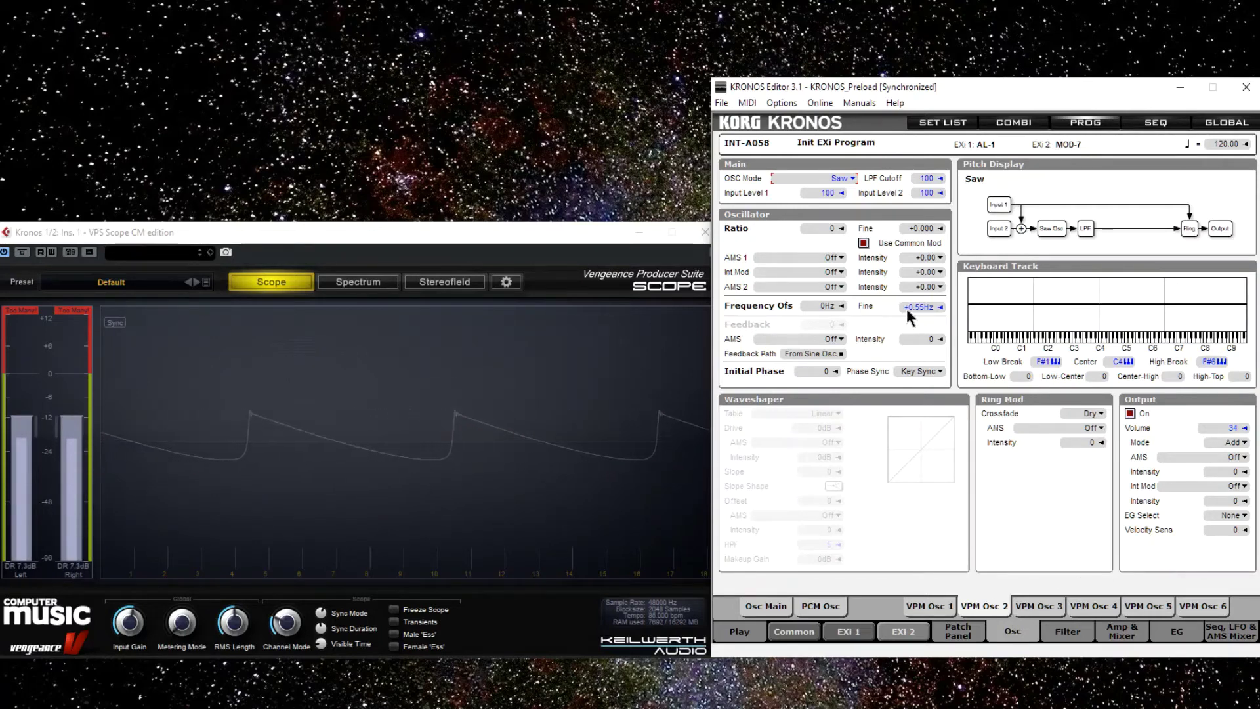
left_click_drag(907, 305, 904, 267)
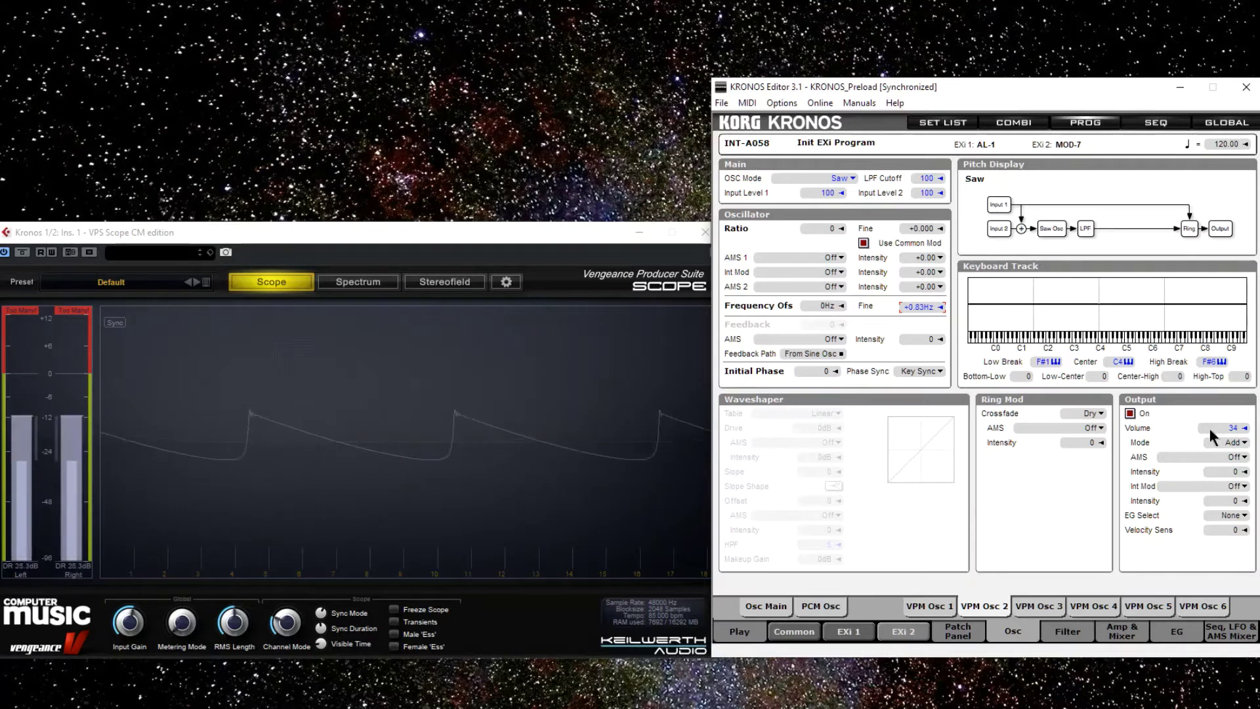
left_click_drag(1210, 428, 1207, 404)
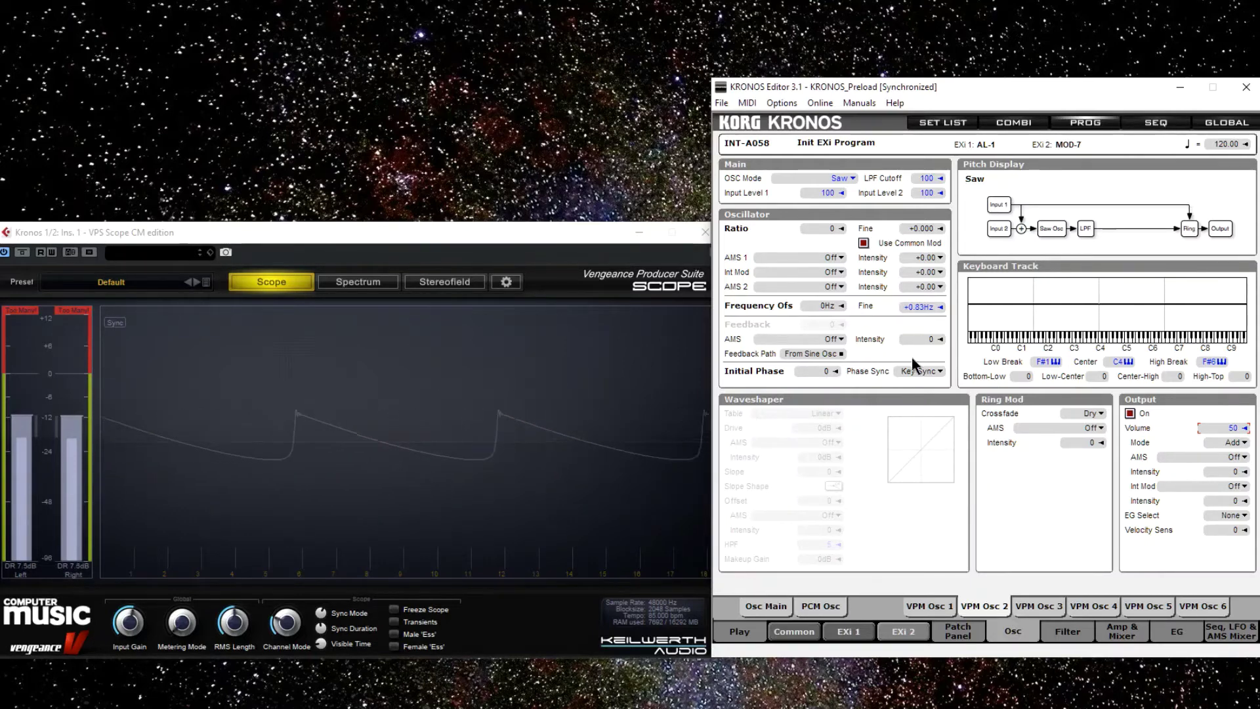
Step: Lower Osc 2's fine tuning to +0.27Hz and raise its coarse frequency offset to +51Hz
left_click(921, 307)
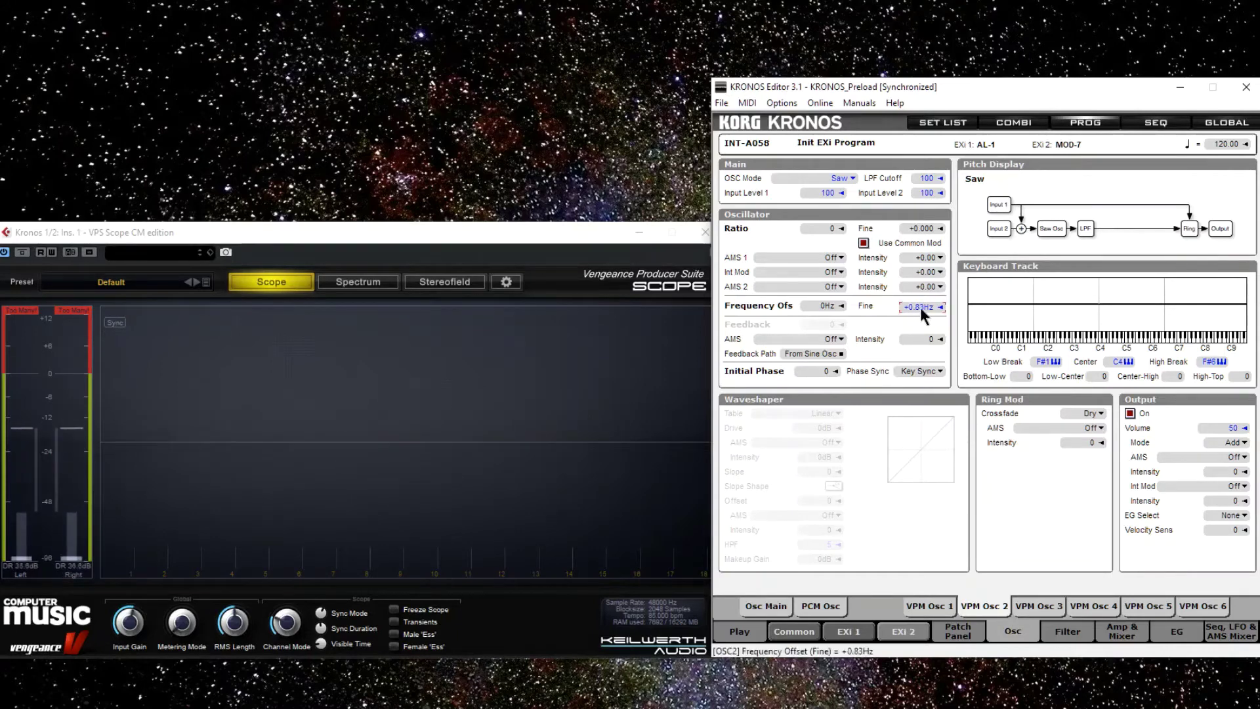
left_click_drag(920, 307, 916, 427)
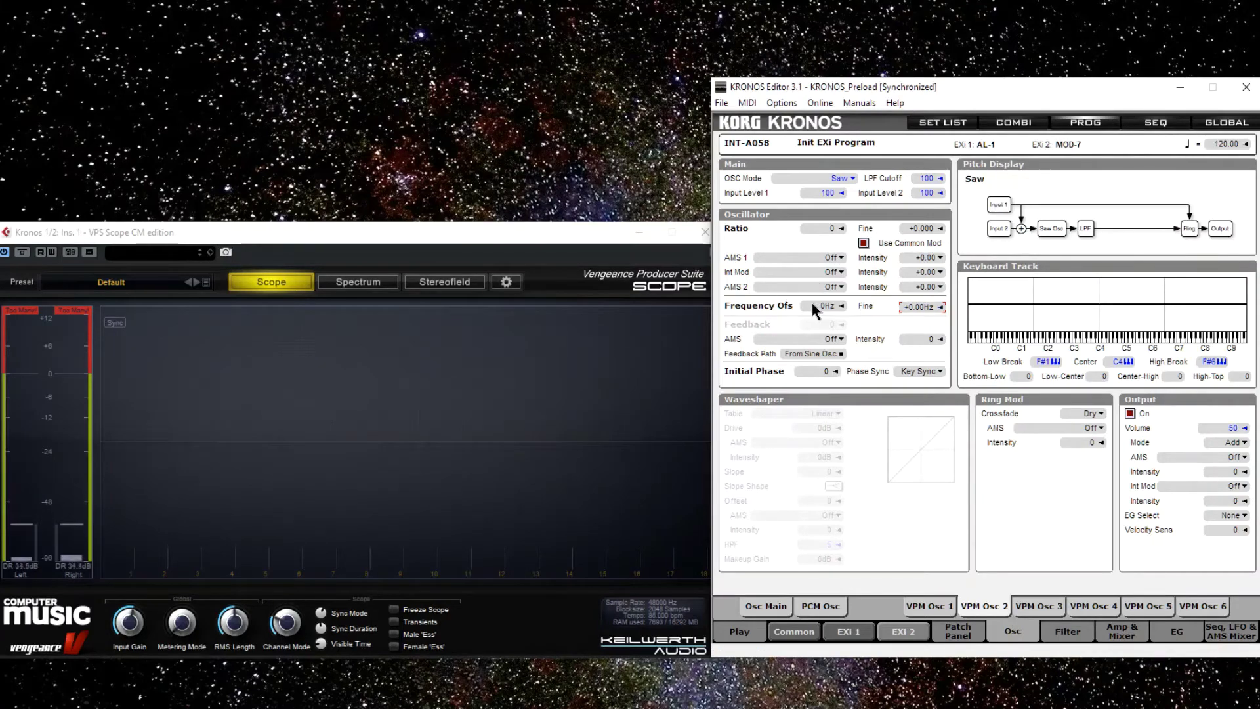
scroll(813, 302, "up", 3)
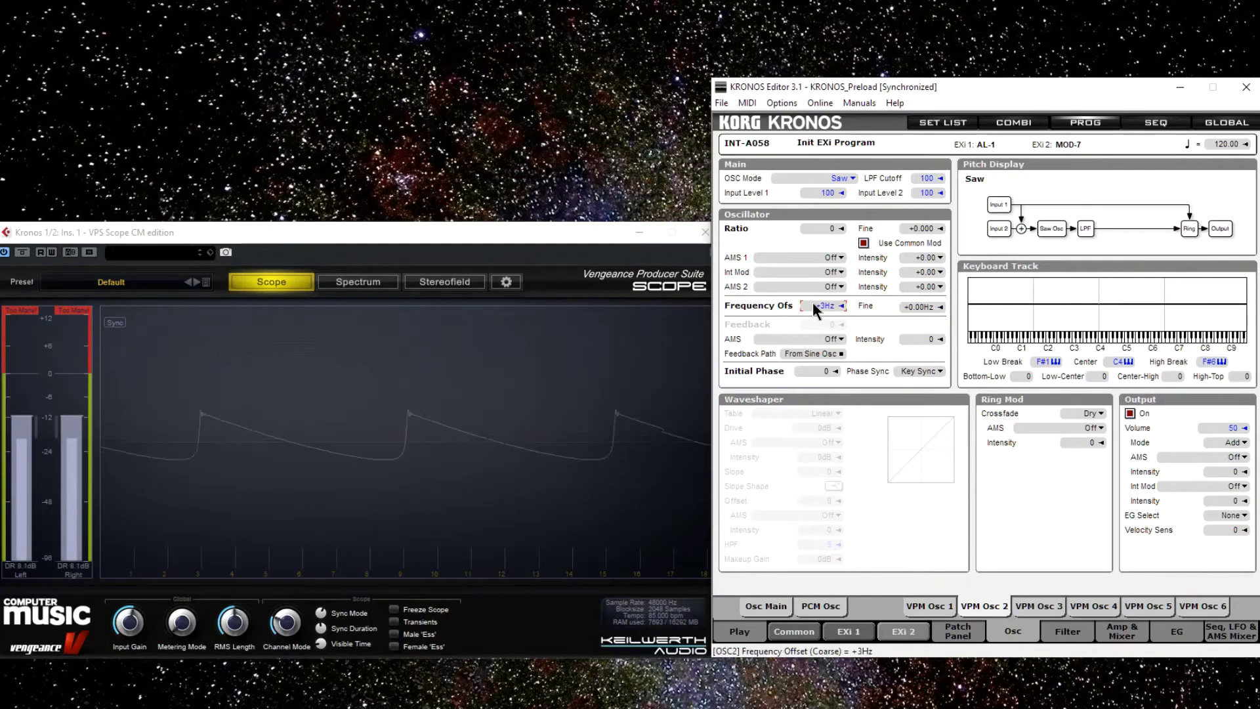
scroll(812, 302, "up", 10)
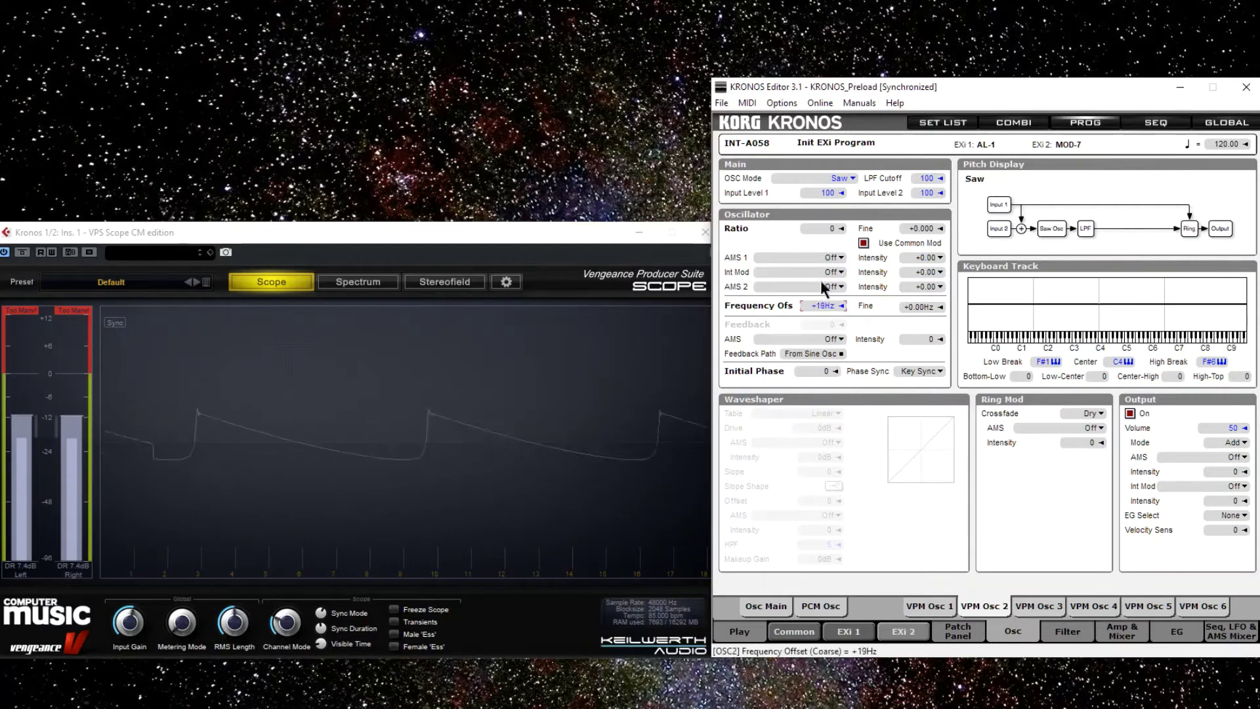
left_click_drag(822, 283, 793, 309)
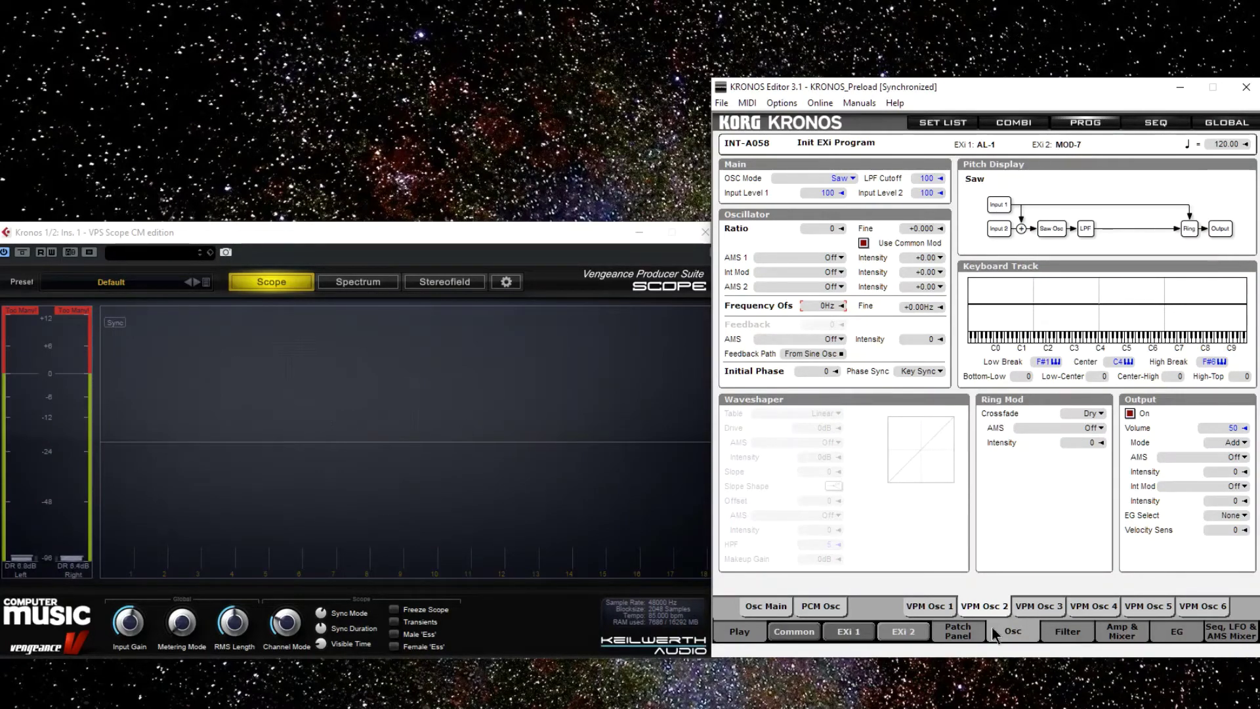
Step: In the Patch Panel, cable OSC 2 Out to Mix 1 In 1 and Mix 1 Out to OSC 1 In 1
left_click(964, 630)
left_click(892, 318)
left_click(974, 295)
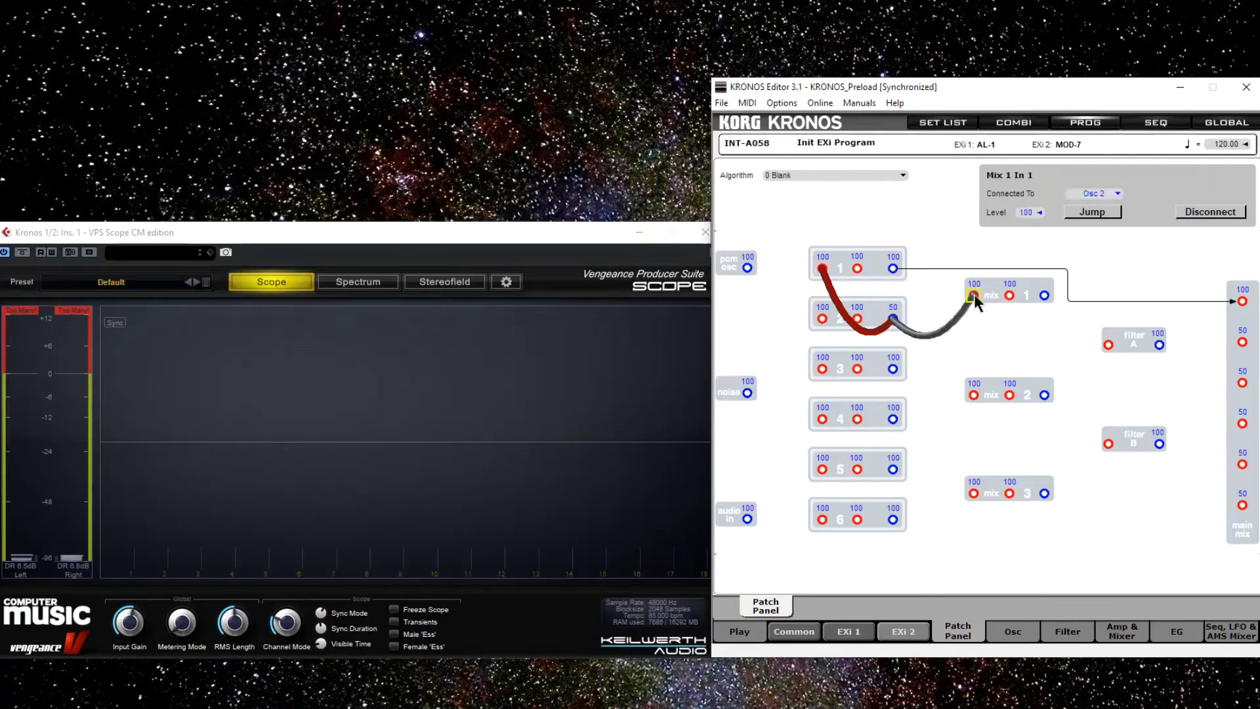
left_click(1045, 295)
left_click(823, 270)
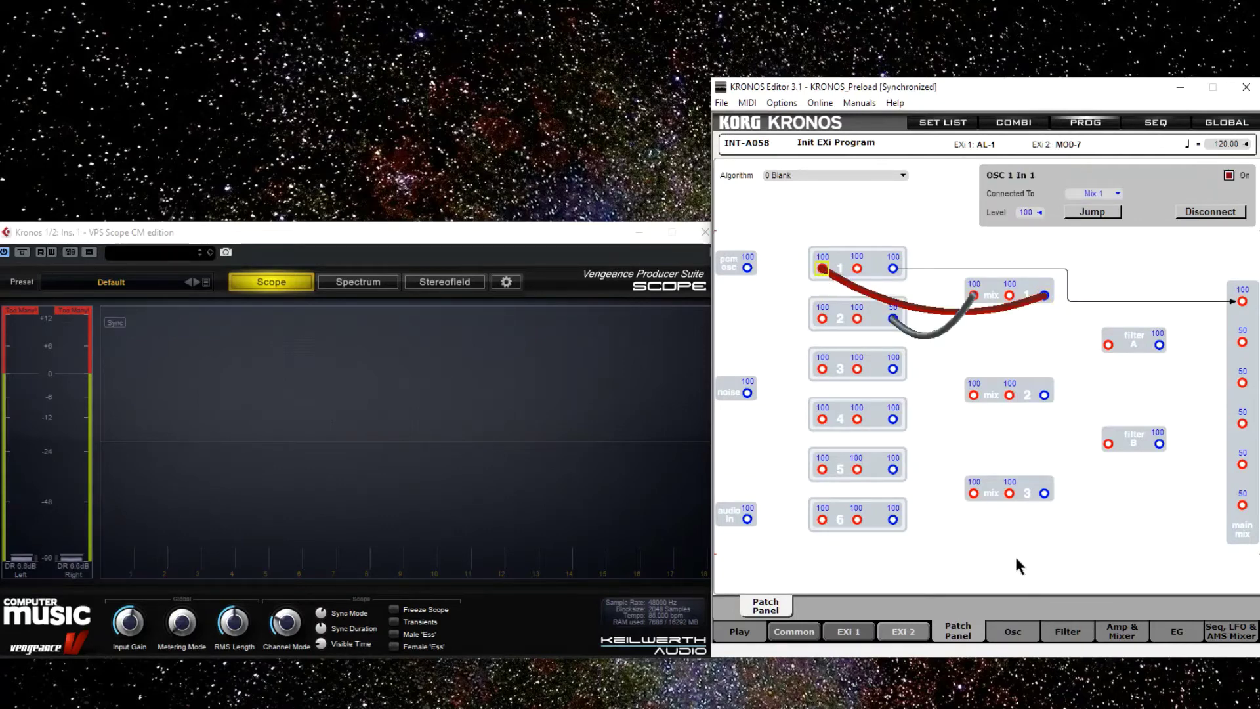
Step: Turn on Phase Invert for Mixer 1's Level 1 input
left_click(1121, 635)
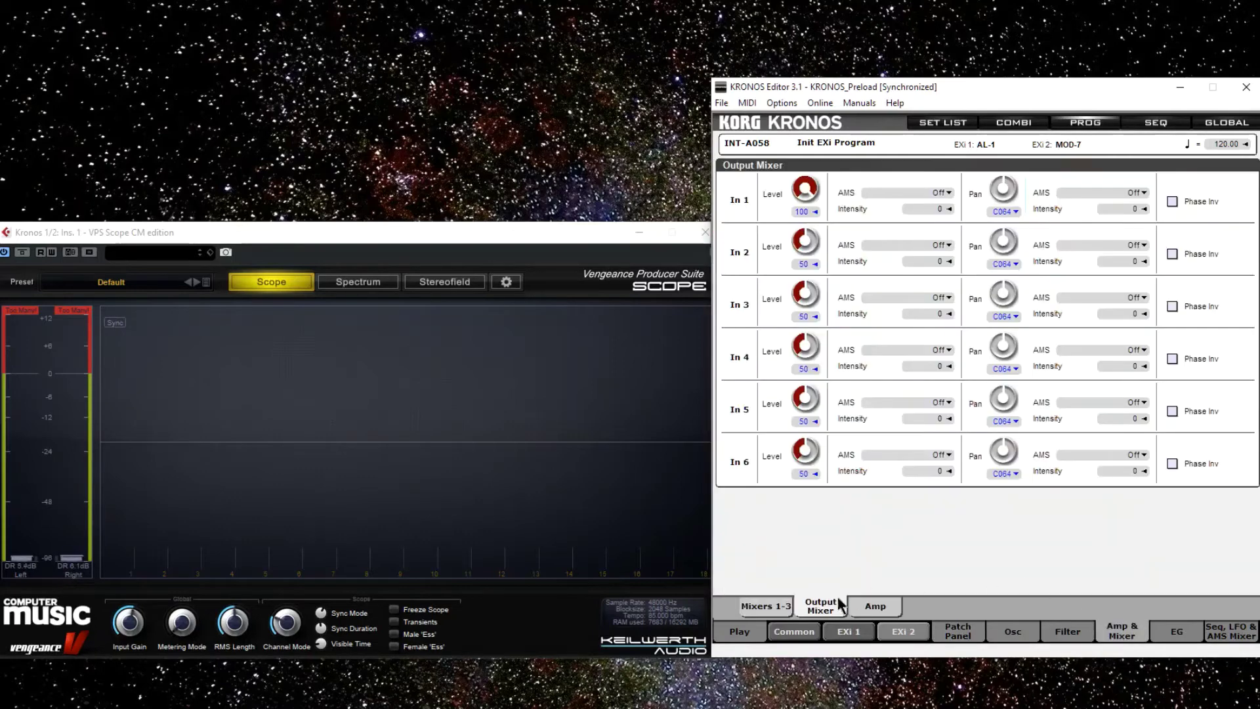
left_click(761, 609)
left_click(831, 225)
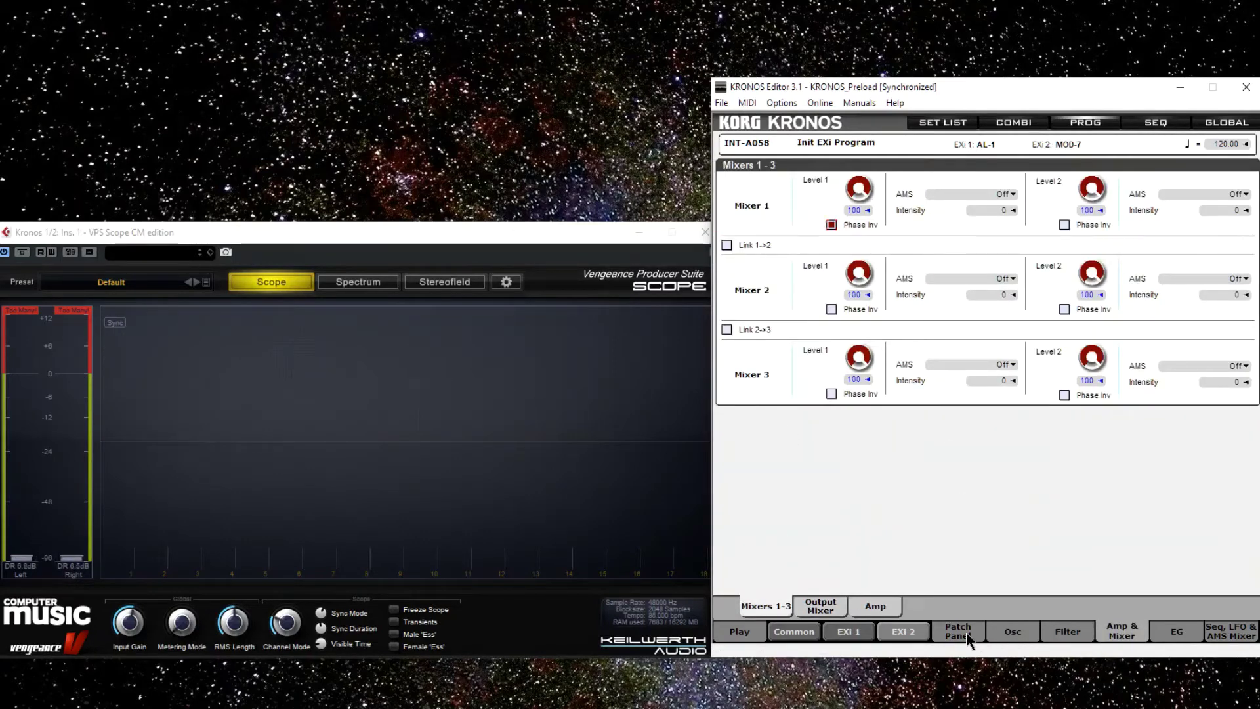
left_click(998, 632)
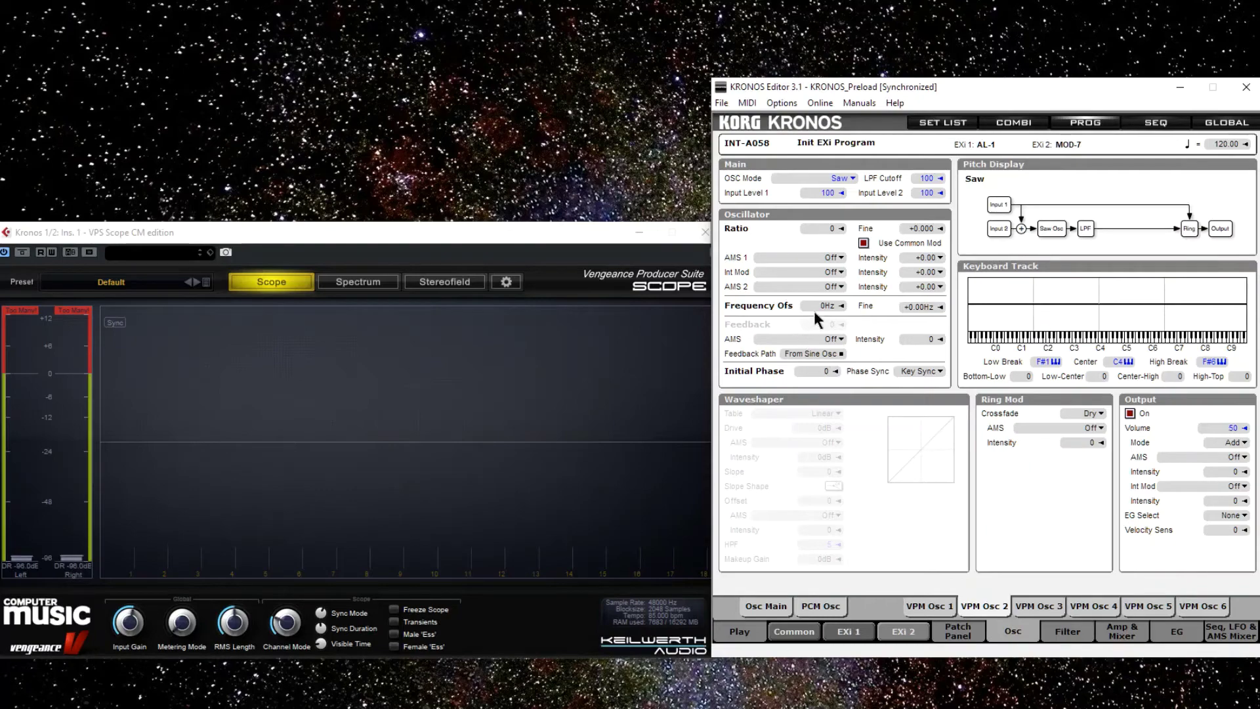
Step: Set VPM Osc 2's Ratio to 1 and compare its settings against VPM Osc 1
mouse_move(814, 305)
left_mouse_down()
mouse_move(813, 230)
mouse_move(791, 317)
mouse_move(817, 308)
left_mouse_up()
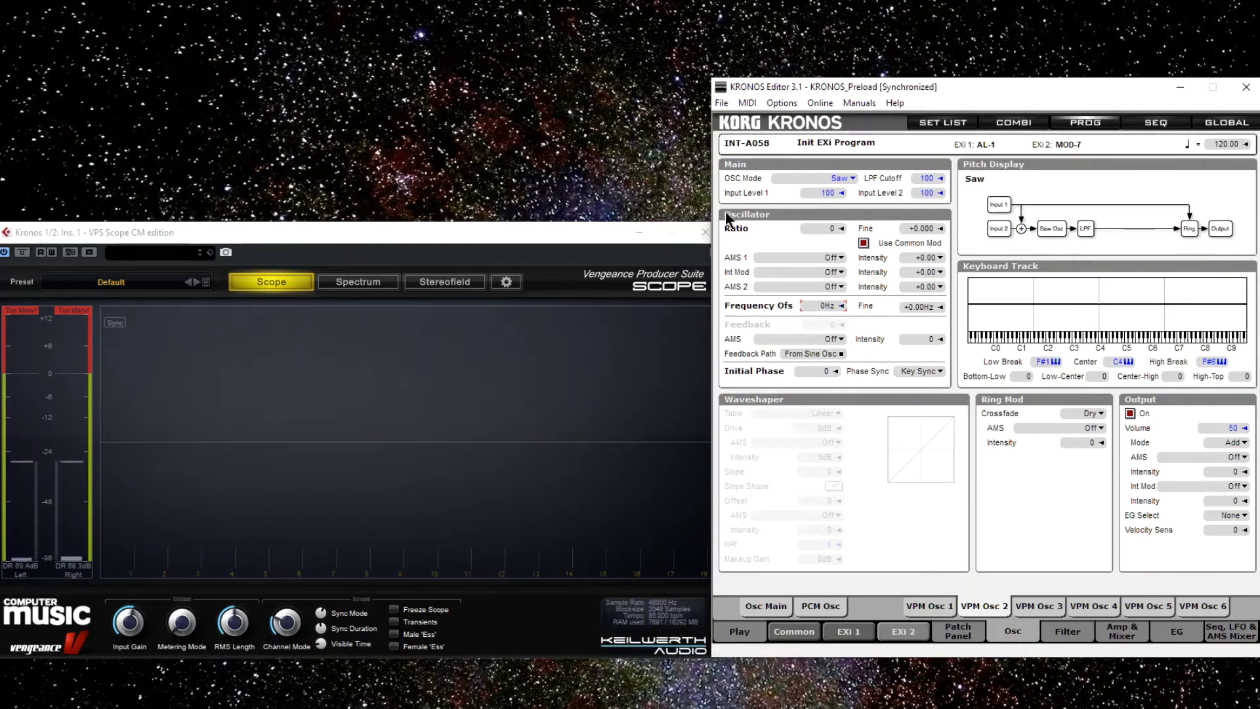
left_click_drag(819, 227, 819, 225)
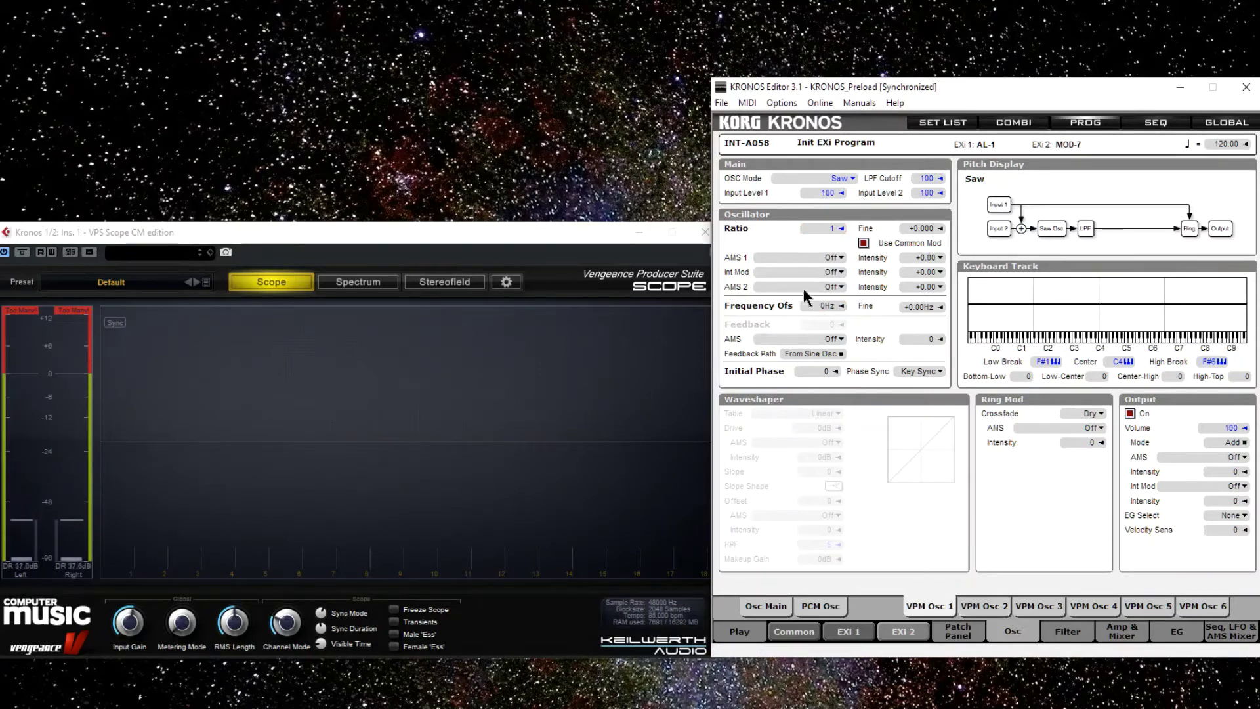
left_click(998, 607)
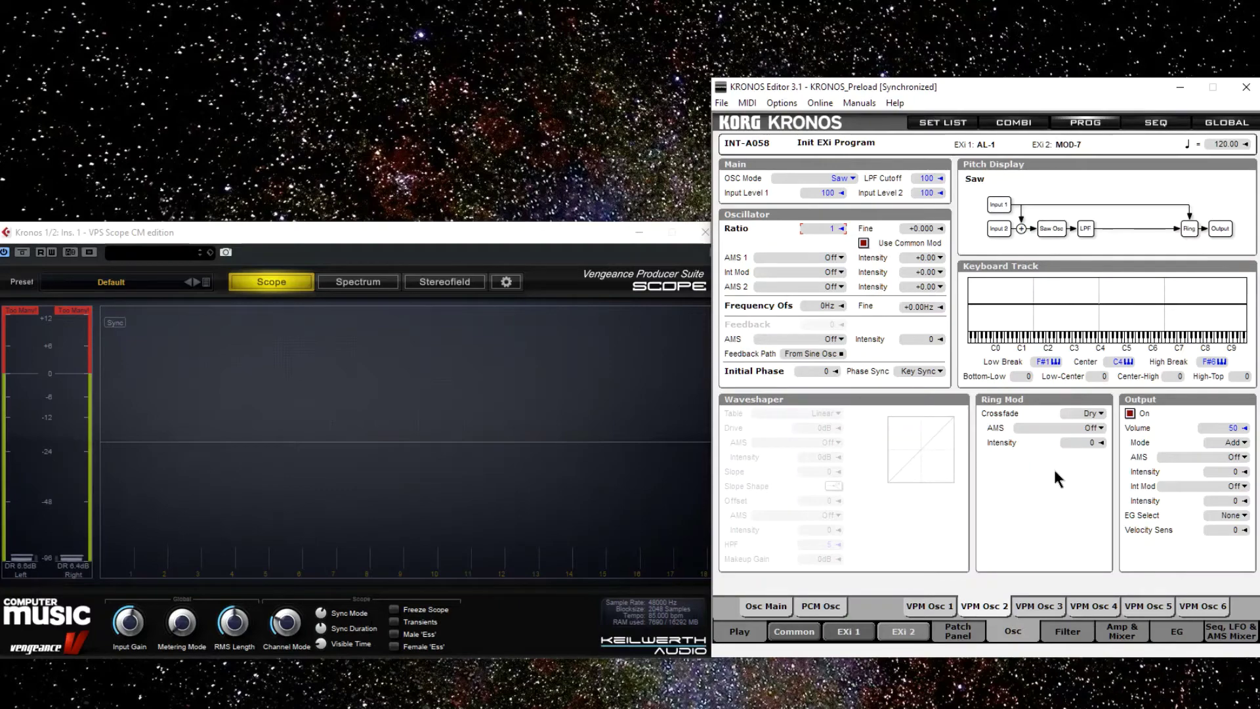
left_click(1223, 428)
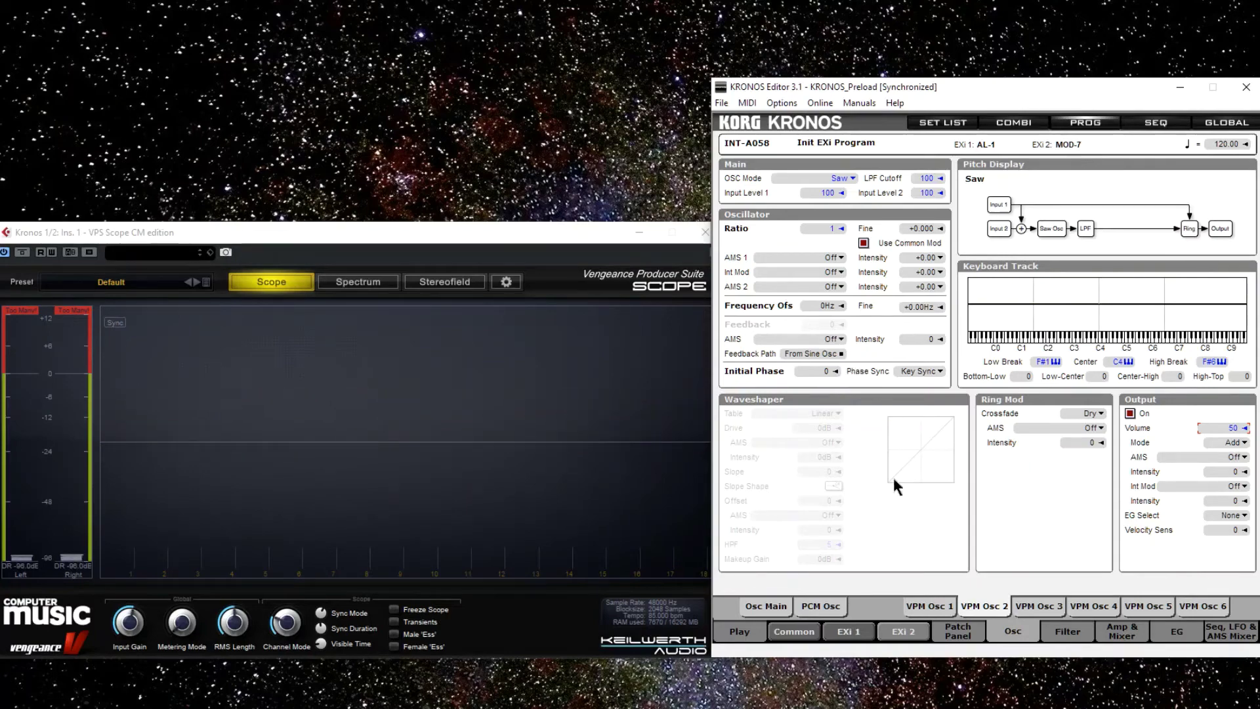
left_click(926, 606)
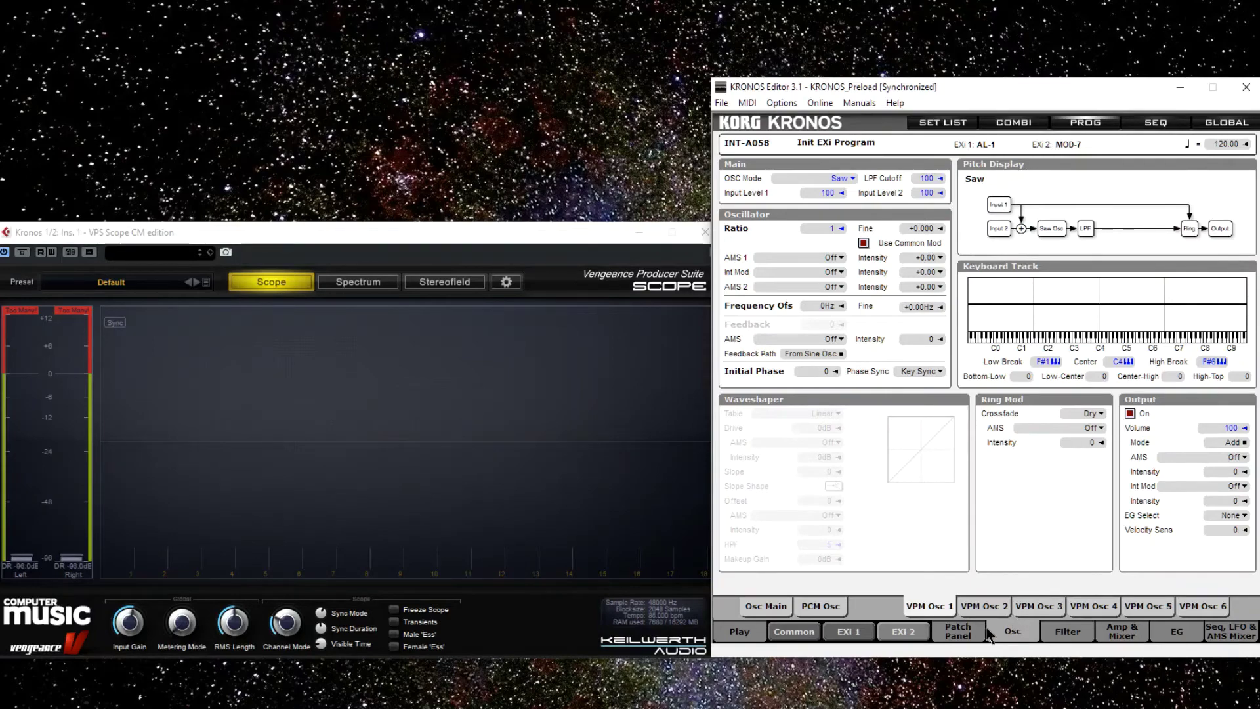
left_click(986, 610)
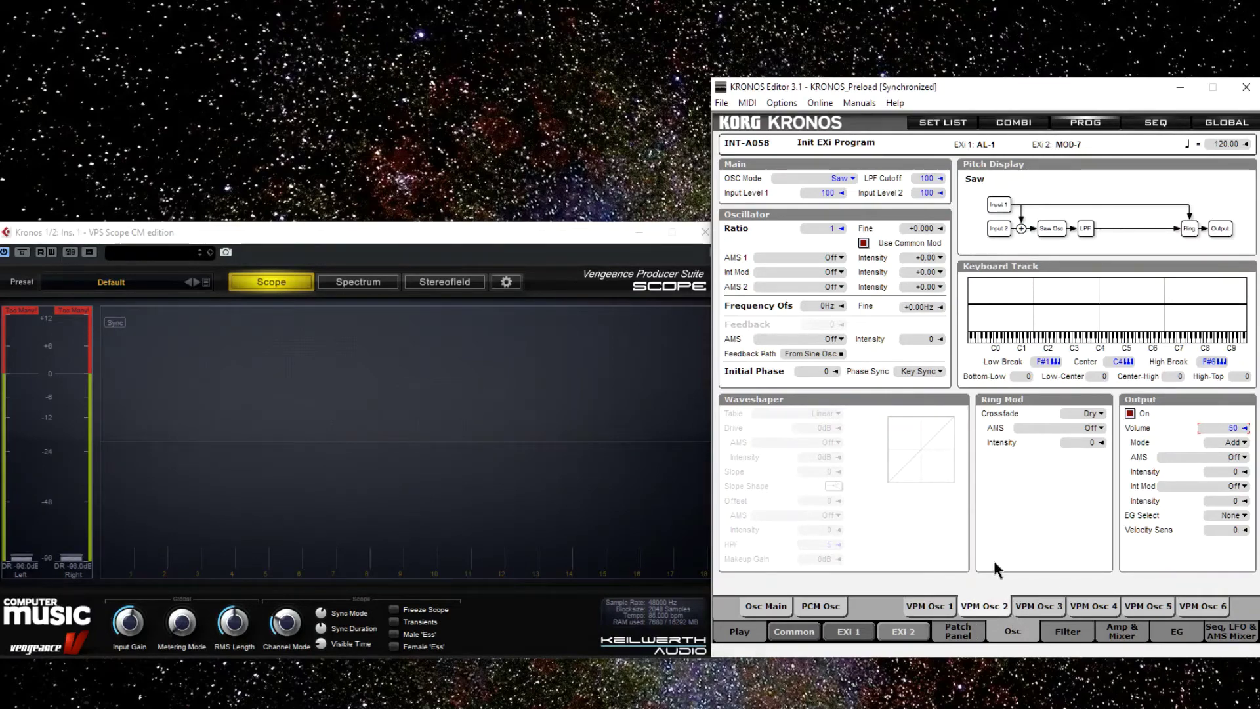
Step: In the Patch Panel, cable OSC 2 Out to Mix 1 In 2
left_click(970, 632)
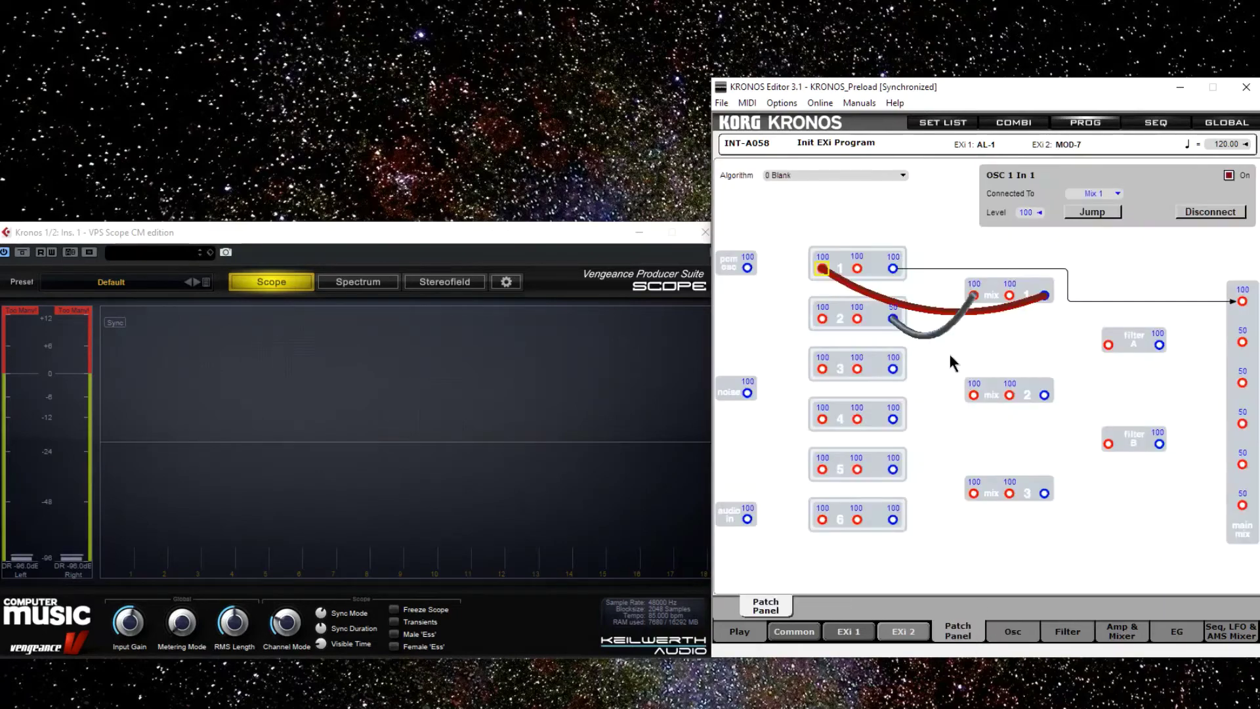
left_click(892, 319)
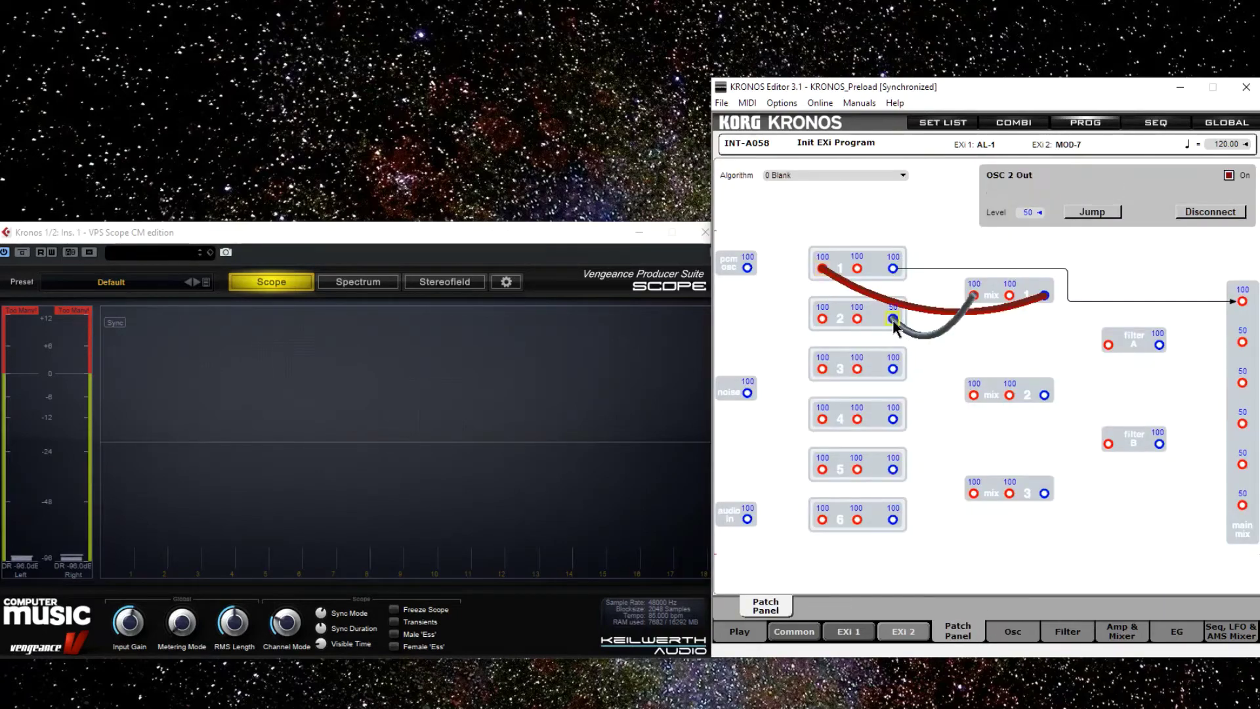
left_click(1007, 296)
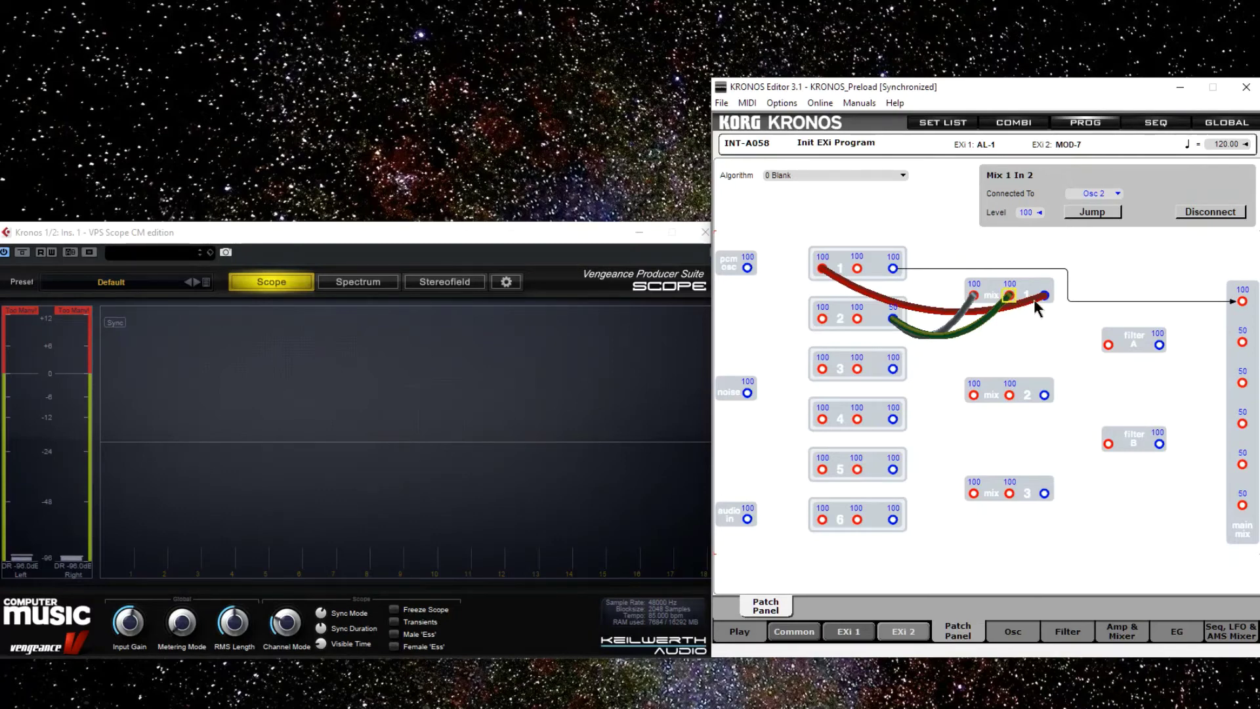
Step: Turn on Phase Invert for Mixer 1's Level 2 input
left_click(1136, 629)
left_click(1065, 224)
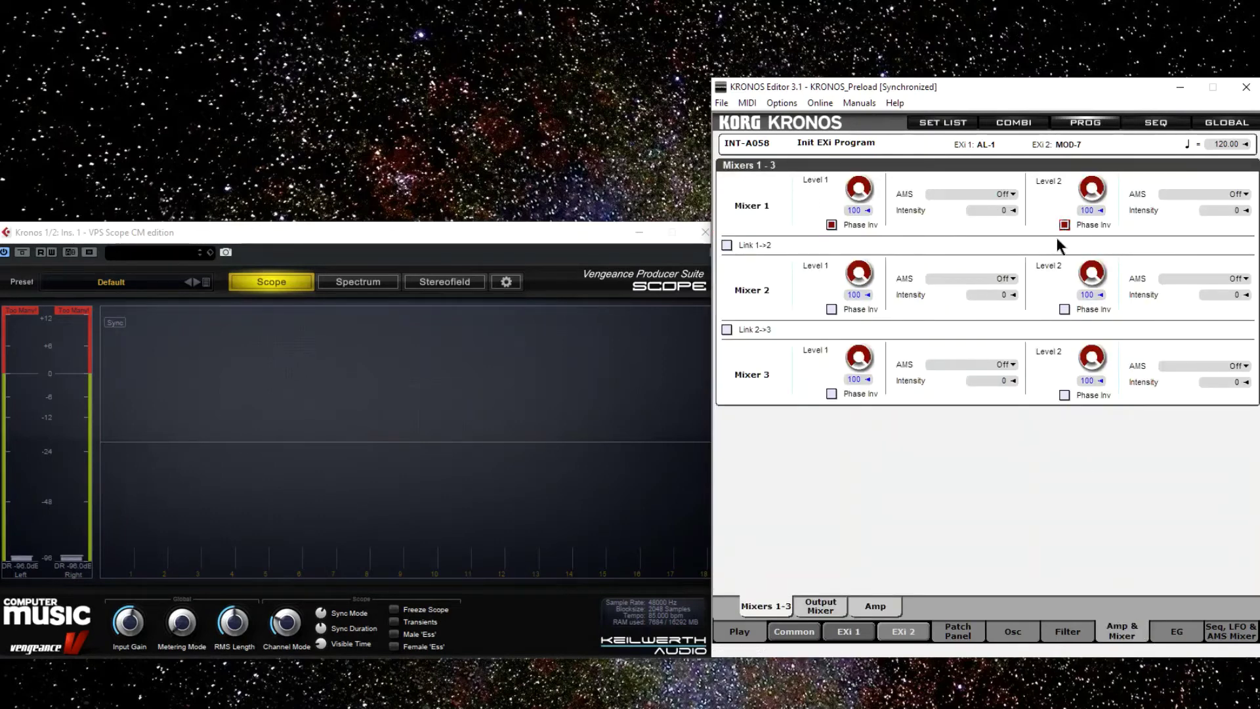
left_click(1030, 629)
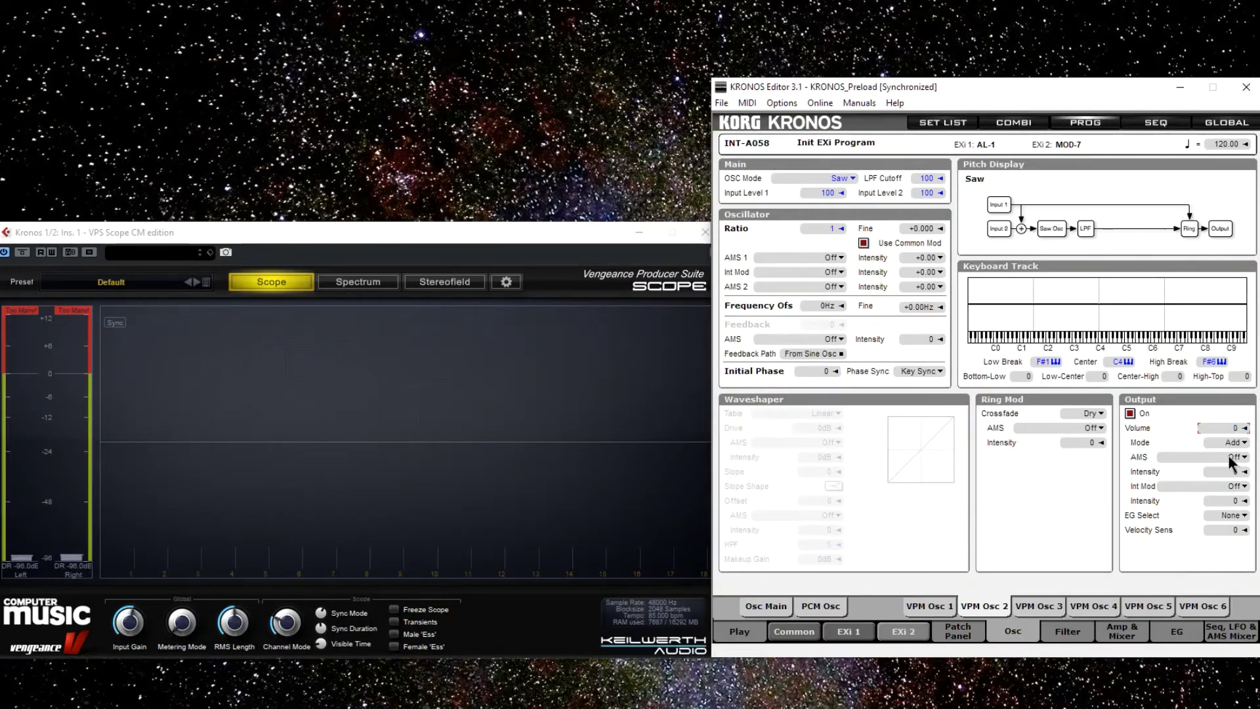
Step: Raise Osc 2's Output Volume to 45, then set VPM Osc 1's OSC Mode to Square
left_click_drag(1223, 428, 1112, 481)
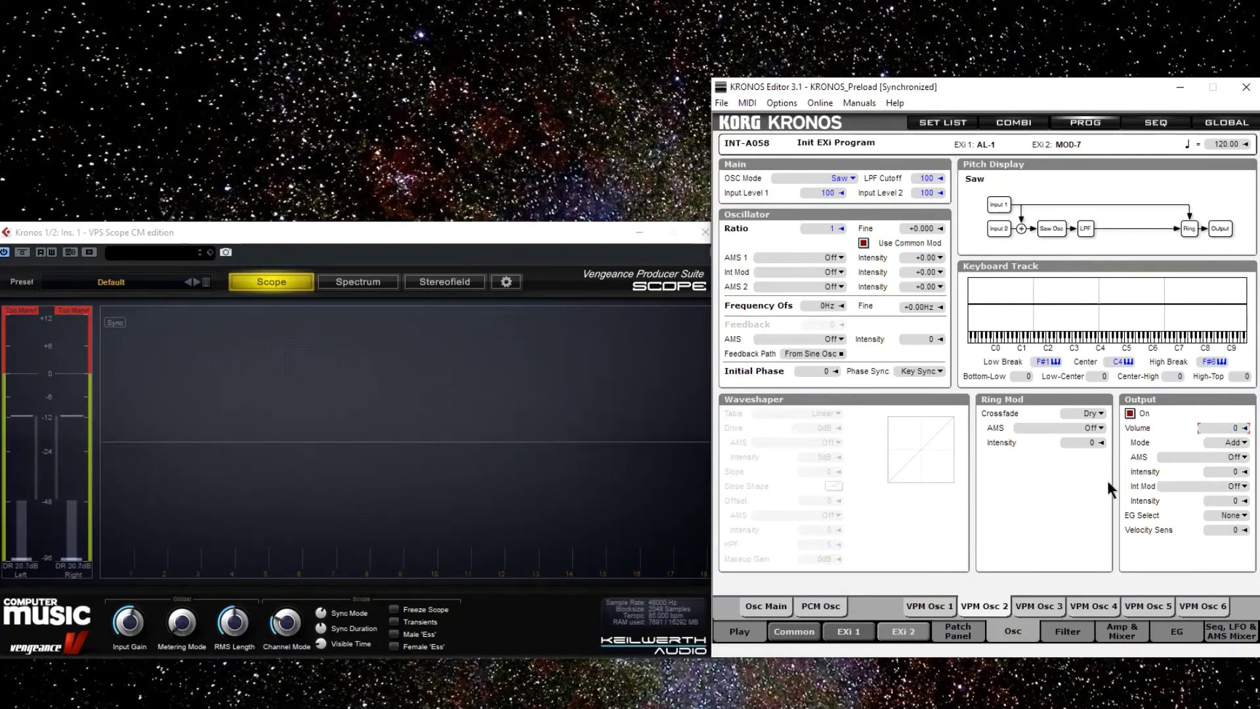
left_click(932, 607)
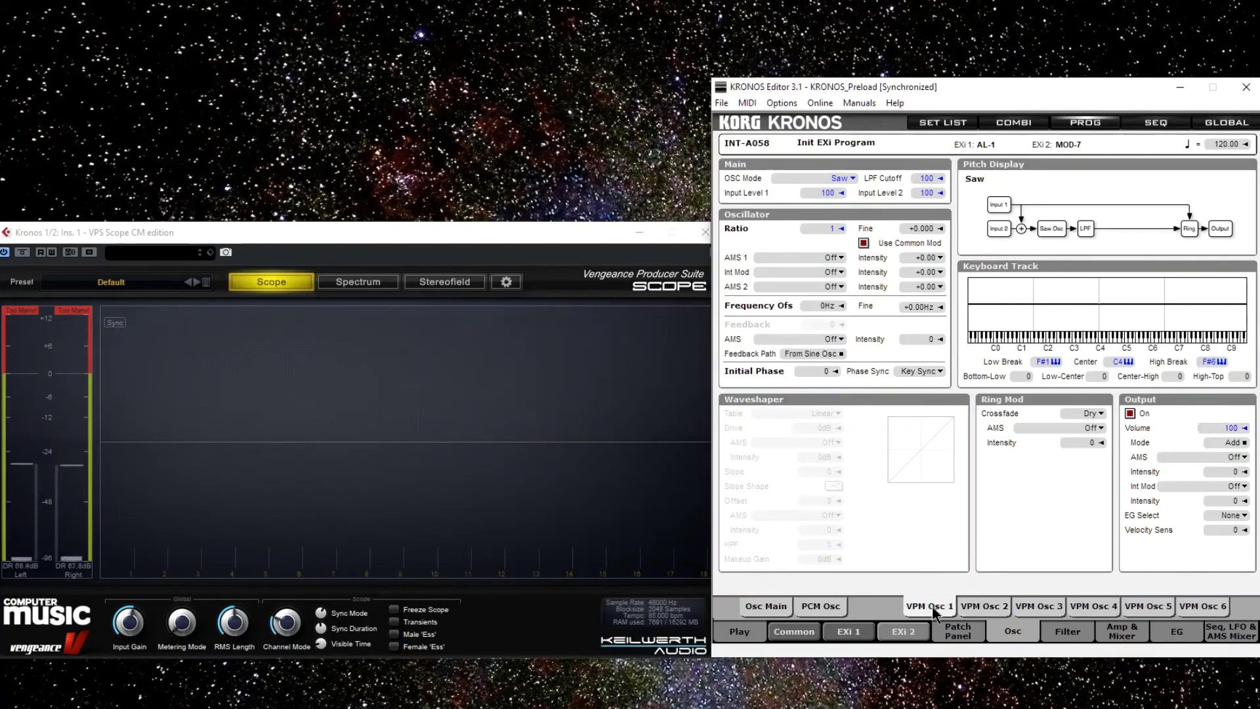
left_click(855, 175)
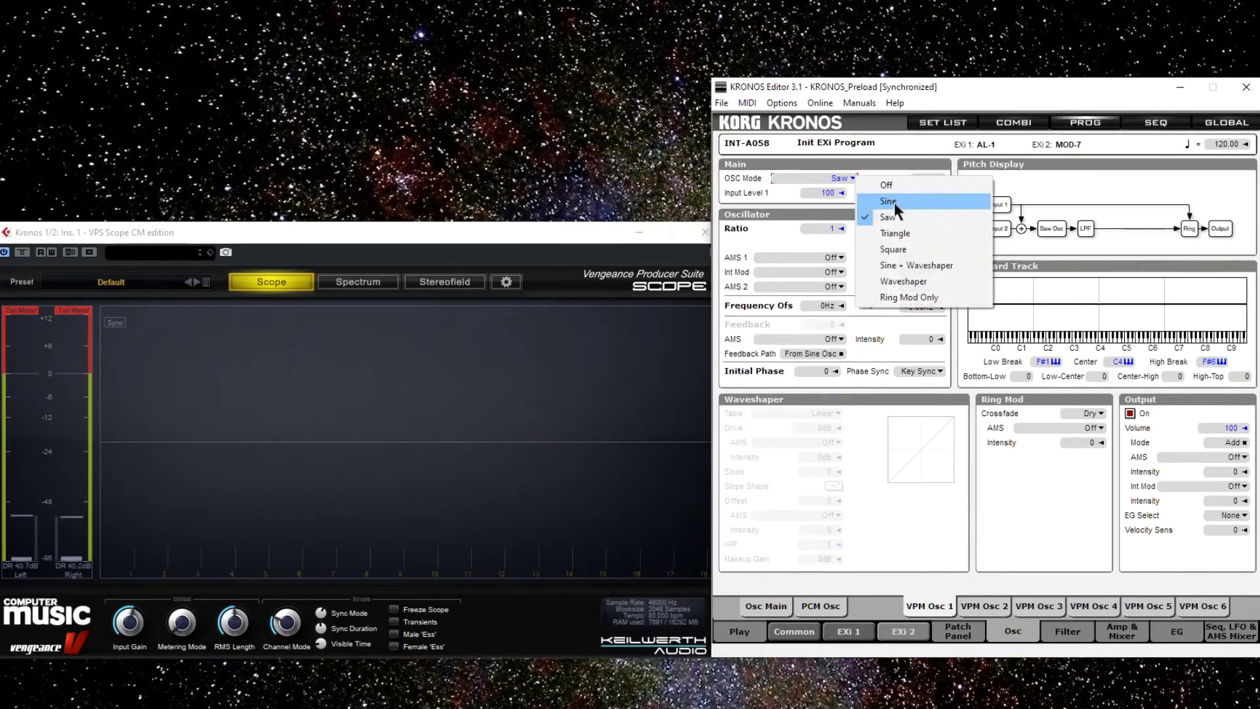
left_click(913, 250)
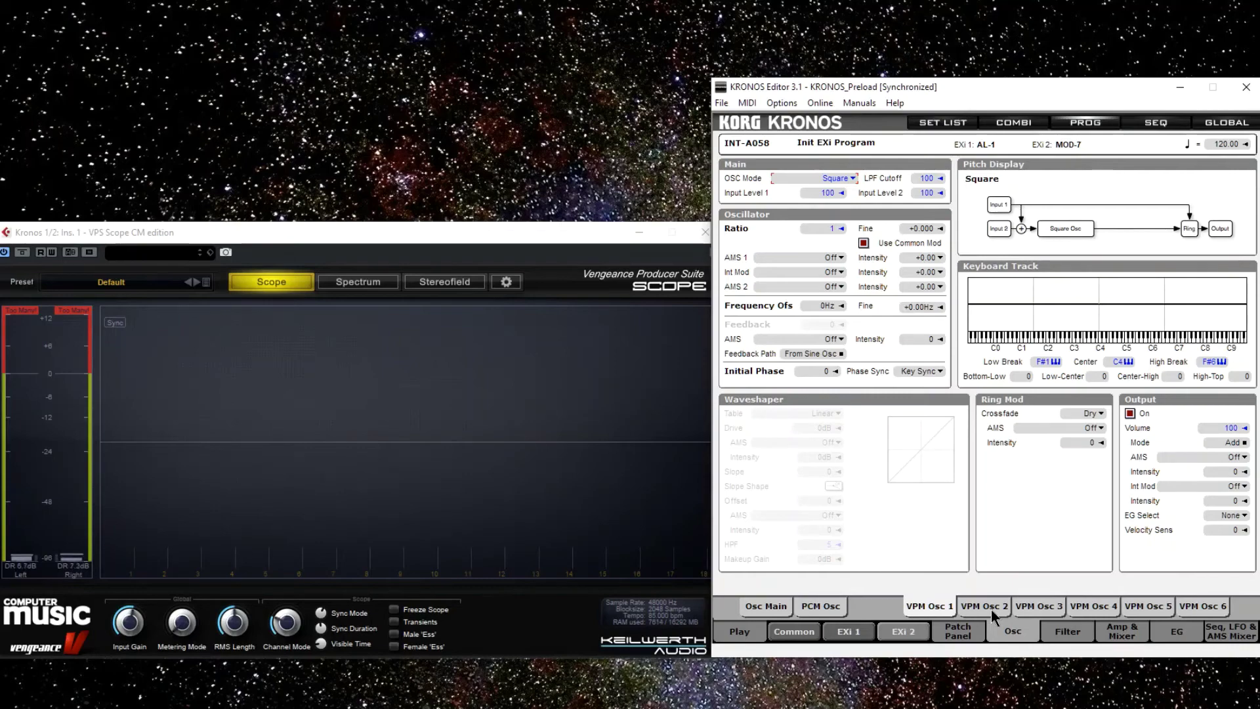
Step: Disconnect OSC 2 Out's Mix 1 cables and patch Osc 2's output directly into OSC 1 In 1
left_click(959, 631)
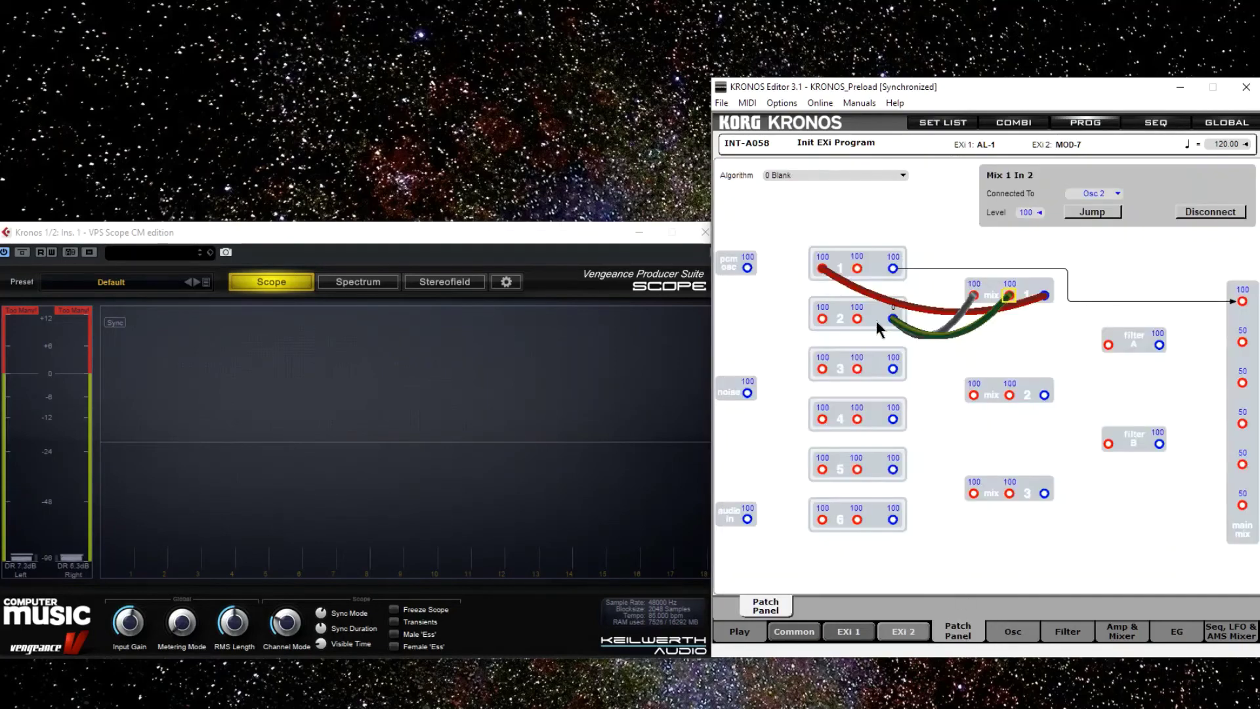
left_click(893, 319)
left_click(823, 269)
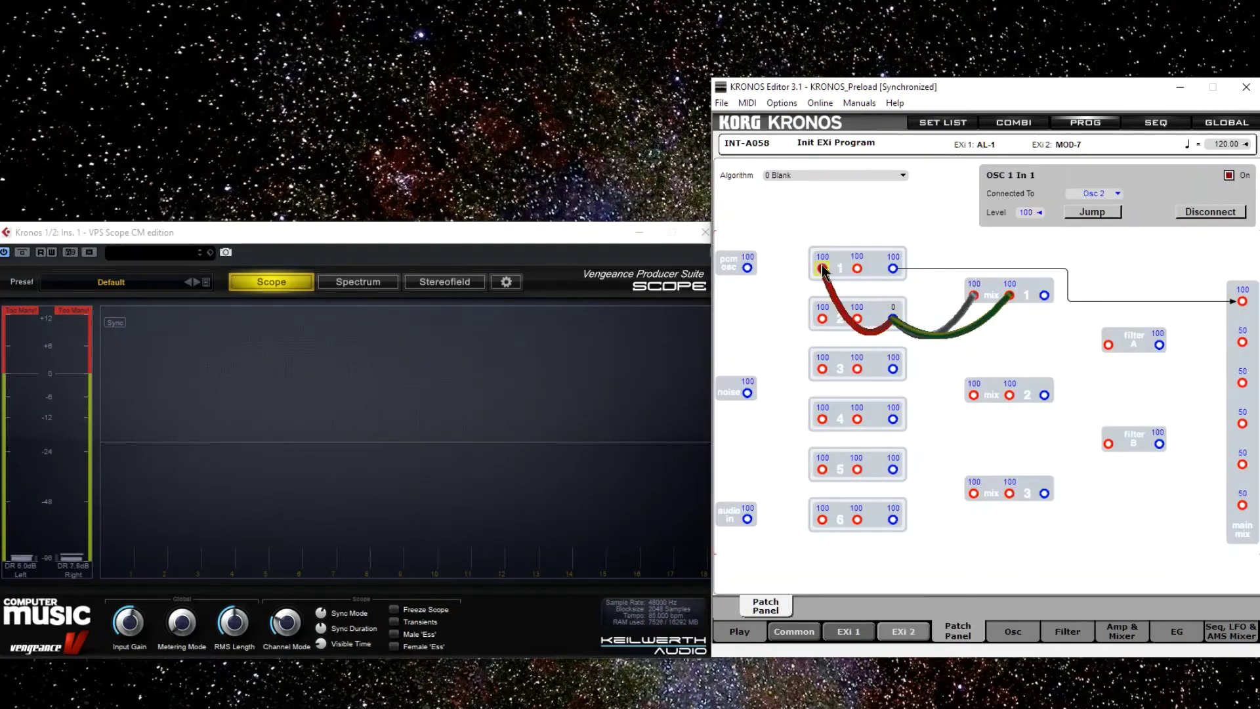
left_click(893, 319)
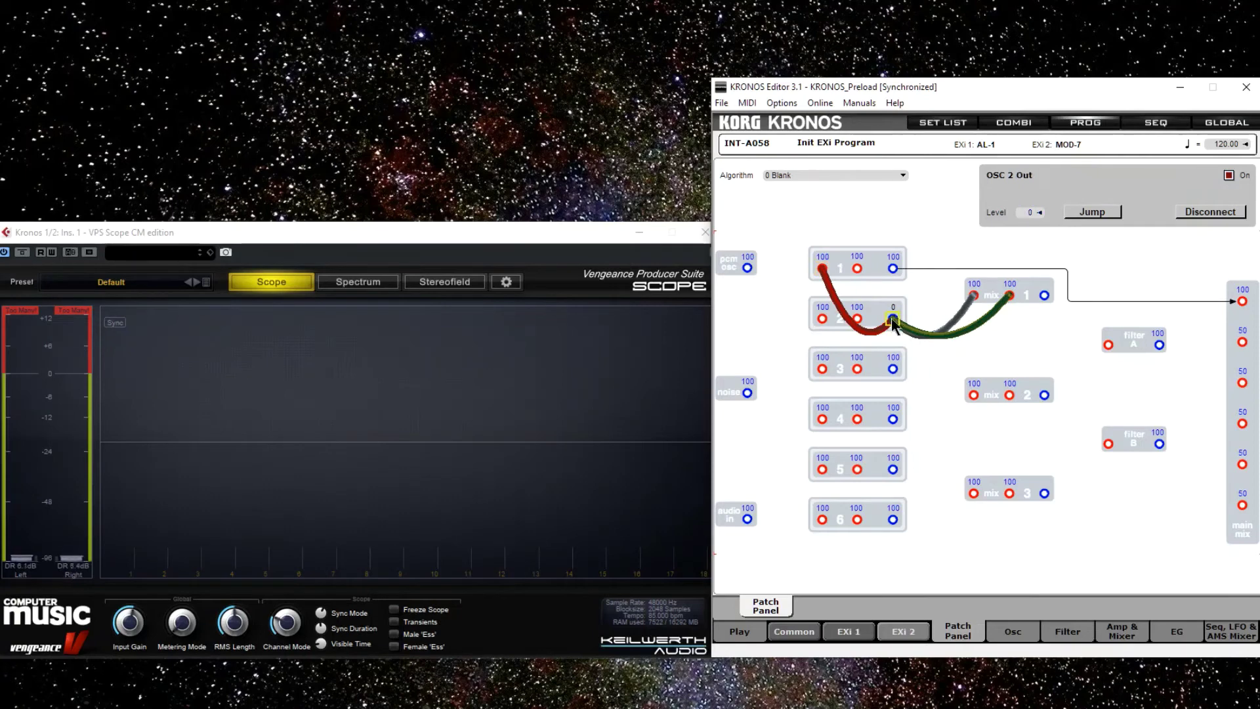
left_click(1209, 211)
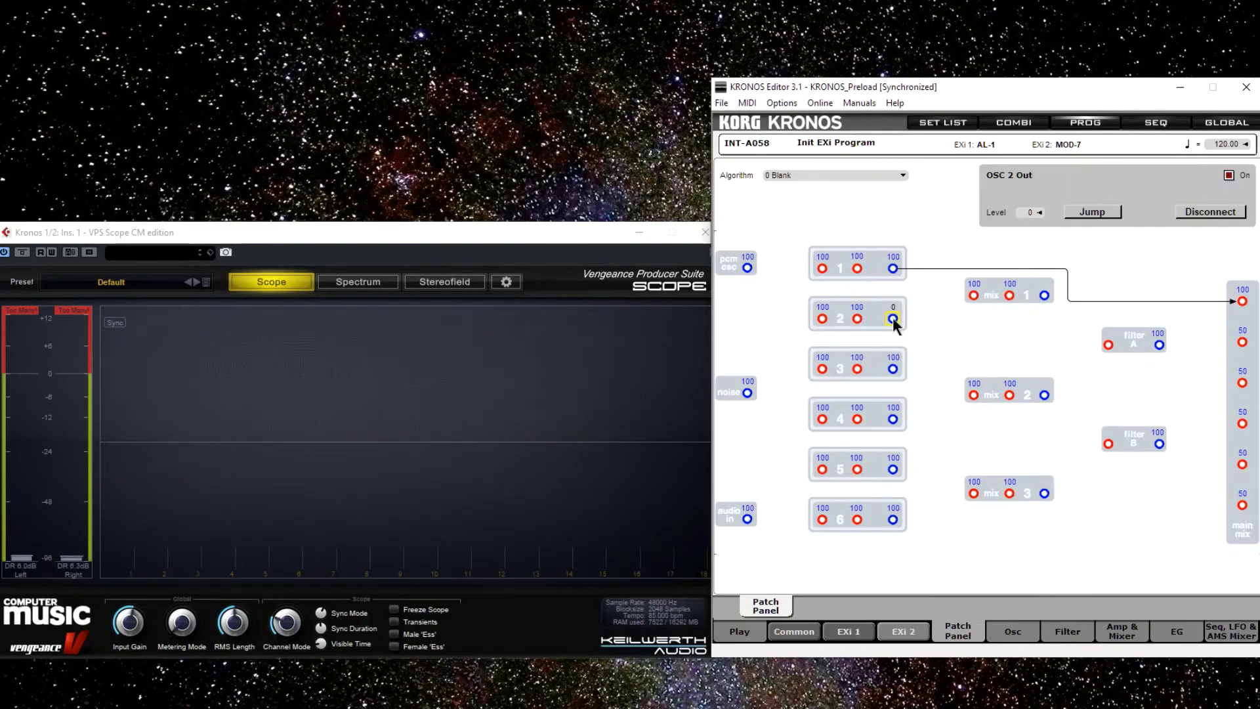
left_click_drag(821, 269, 878, 308)
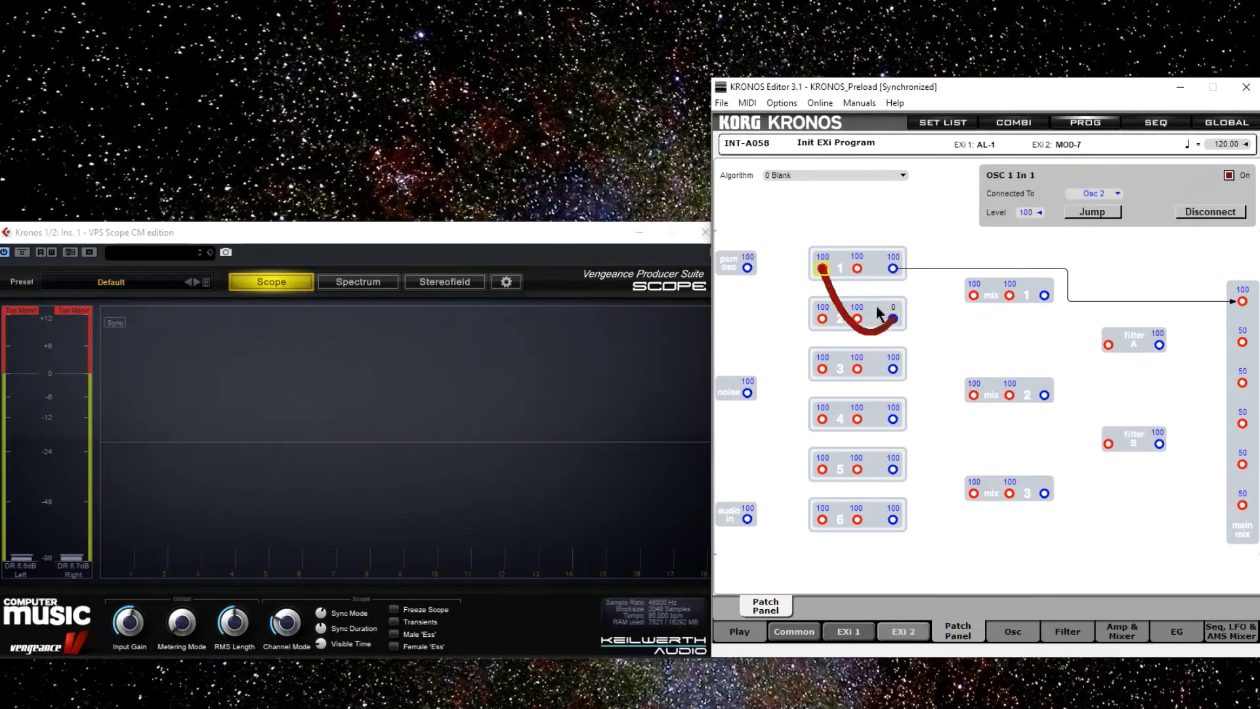
Step: Experiment with VPM Osc 2's Output Volume and Initial Phase, leaving phase at +90 and volume at 0
left_click(1013, 632)
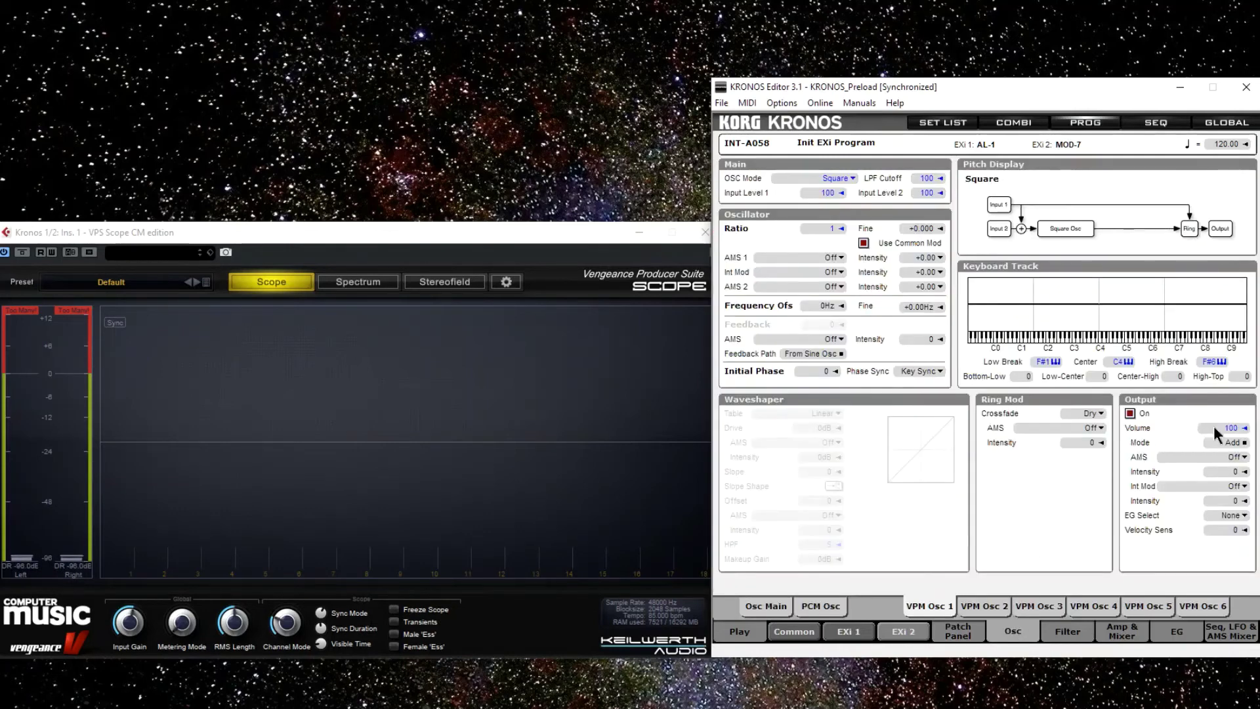
left_click(982, 605)
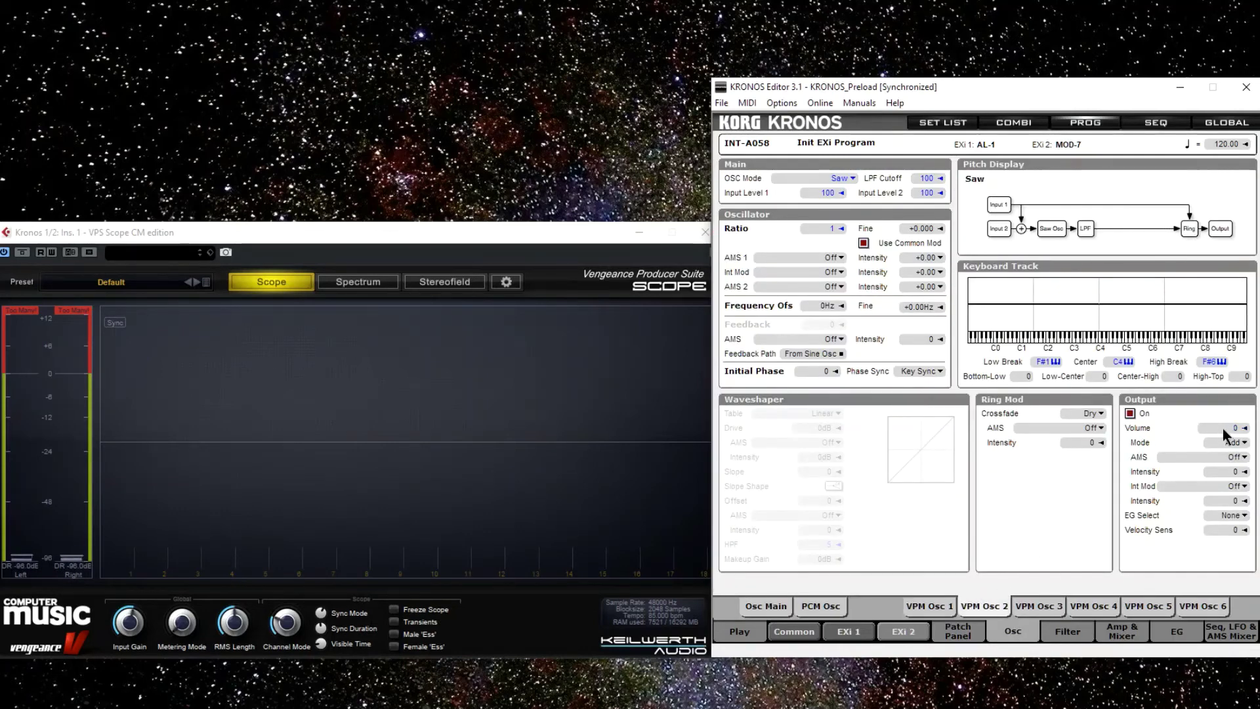
left_click_drag(1223, 428, 1227, 423)
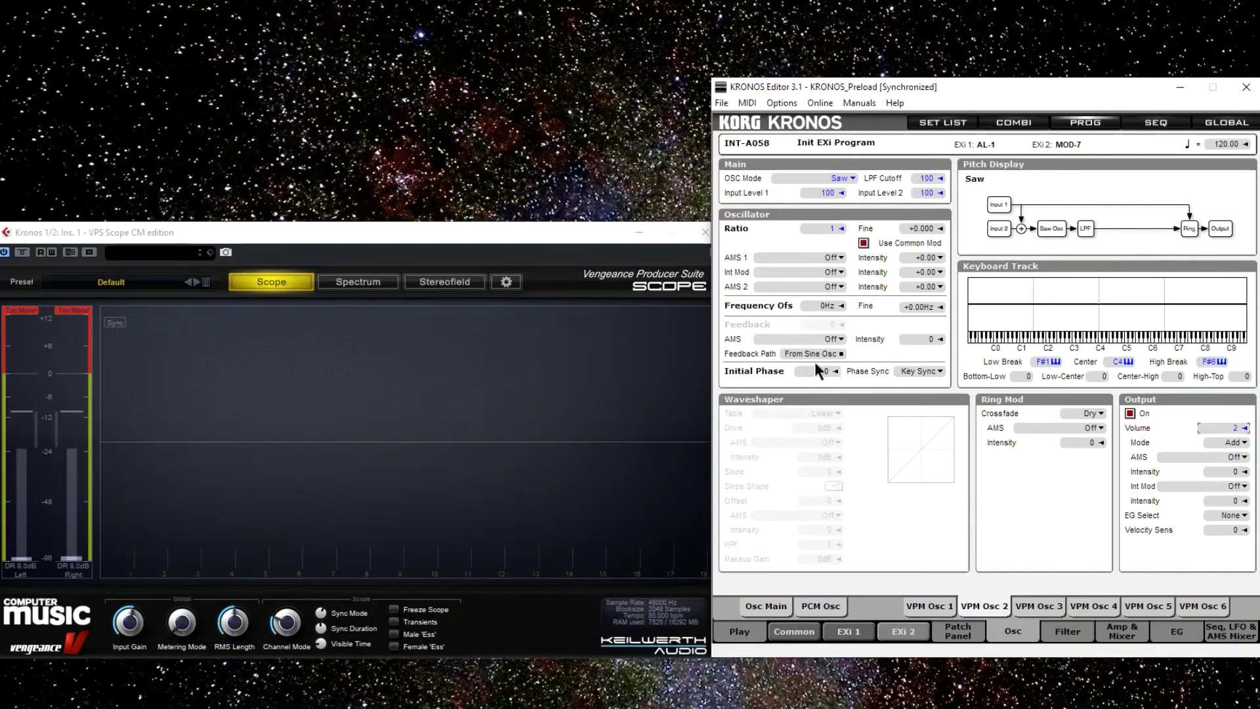
left_click_drag(811, 372, 864, 377)
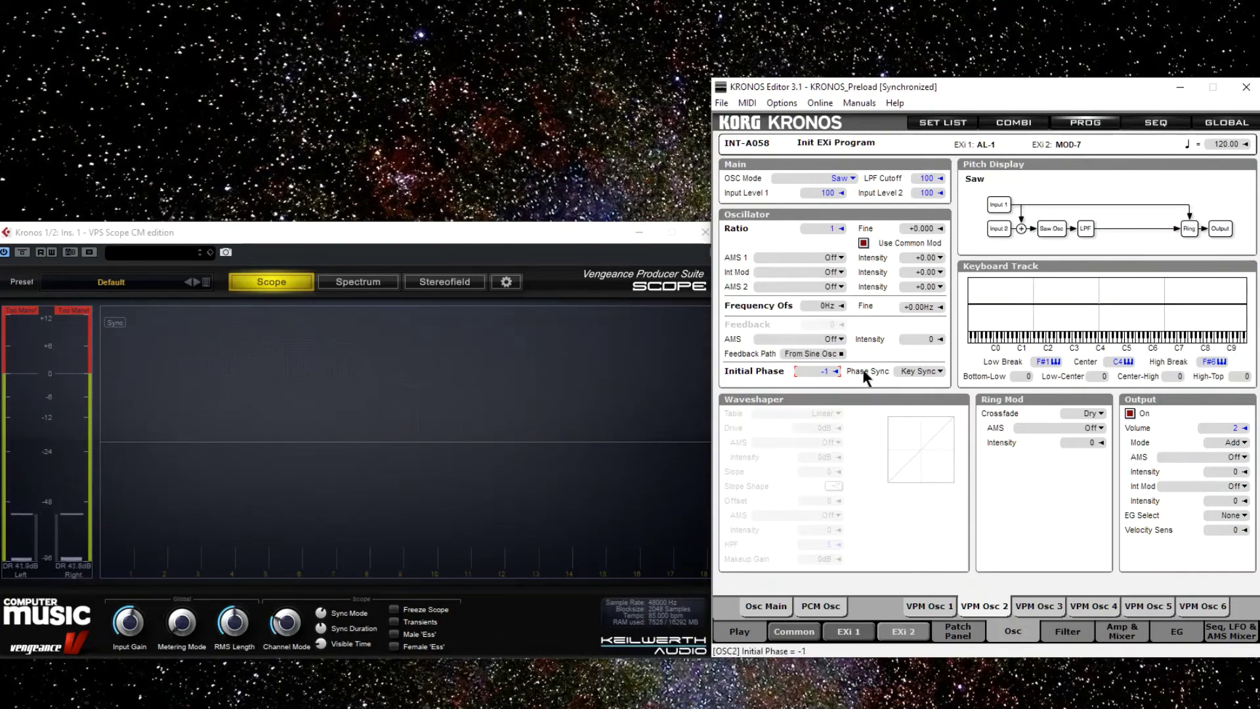
left_click_drag(1219, 428, 1187, 442)
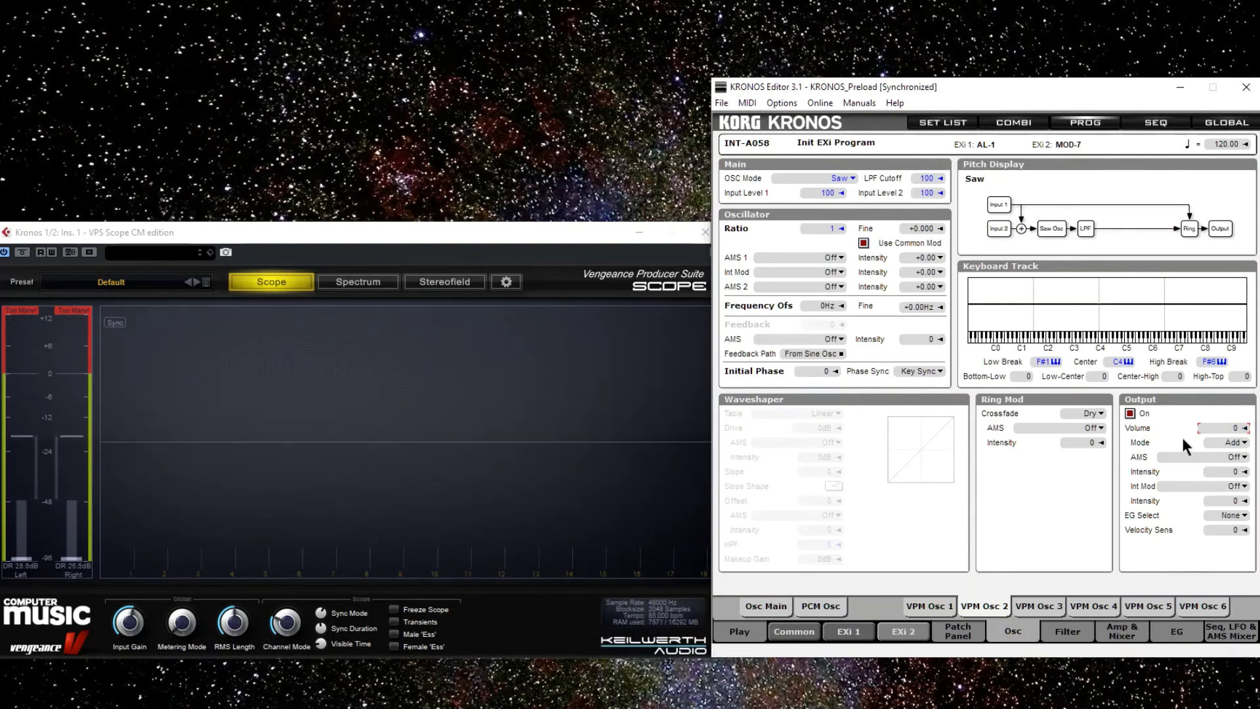
left_click(806, 370)
left_click_drag(806, 371, 817, 245)
left_click_drag(1223, 428, 1205, 463)
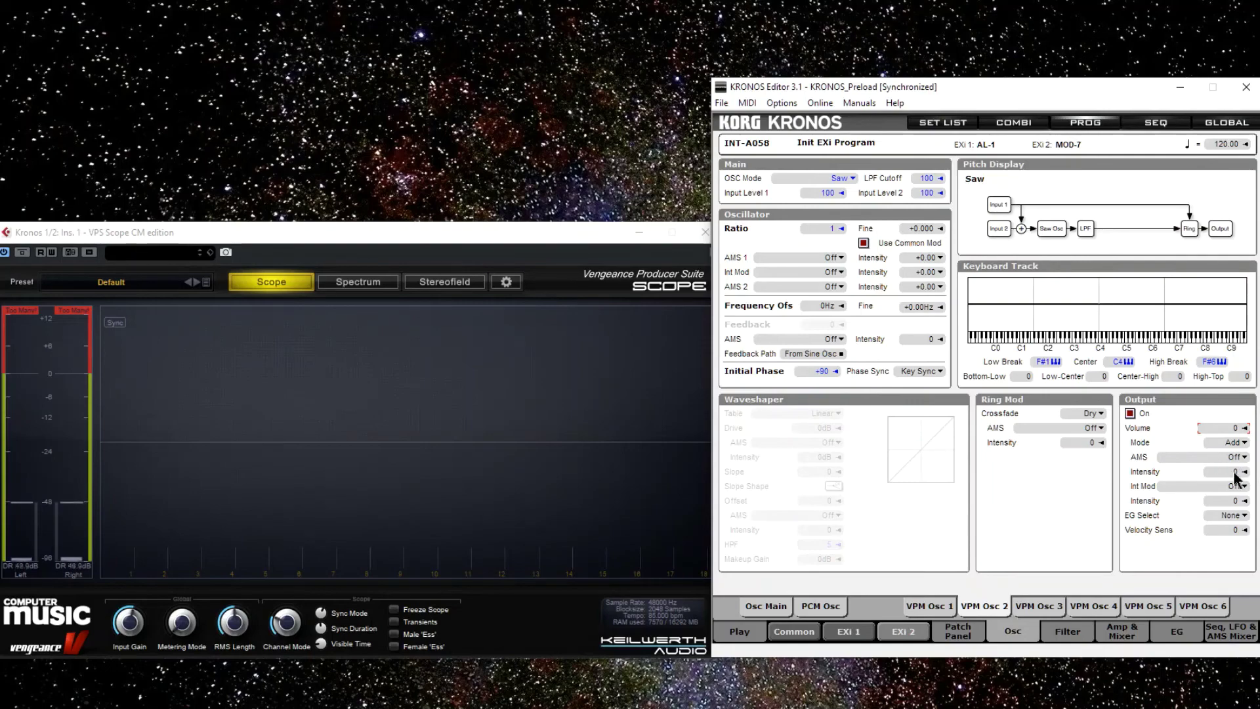
Step: Set Osc 2's Output AMS source to LFO1 with intensity +34
left_click(1235, 457)
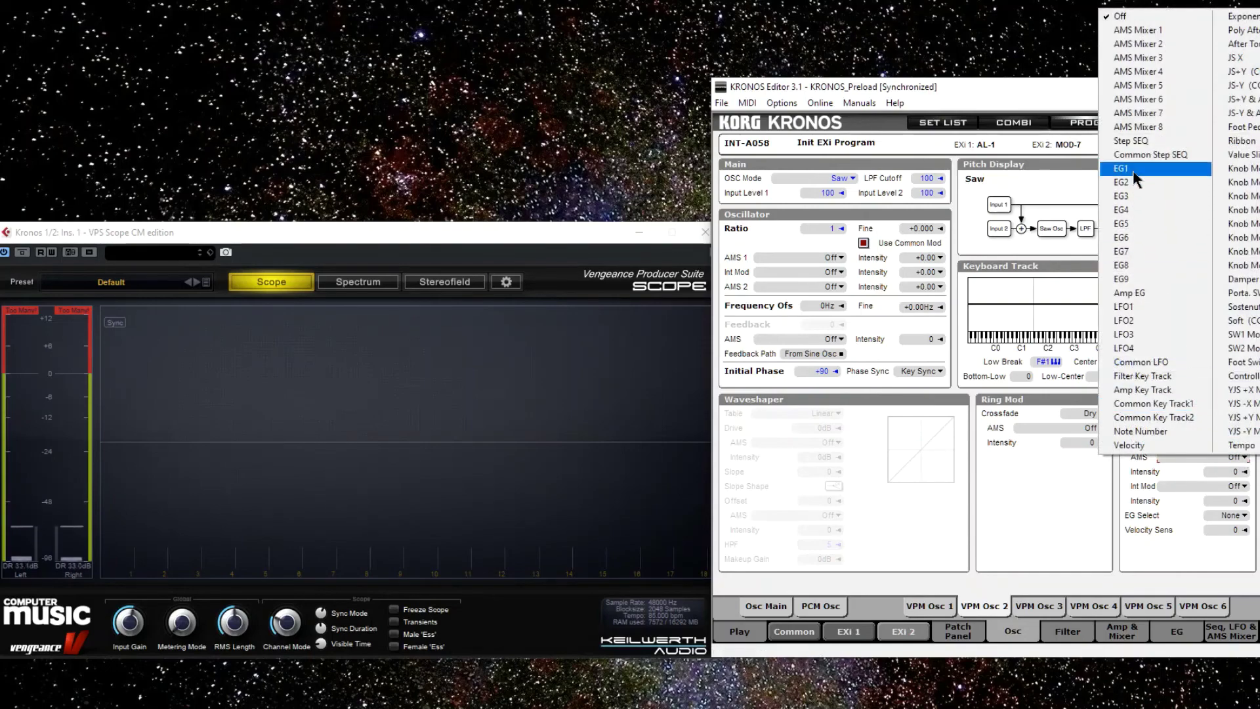
left_click(1147, 305)
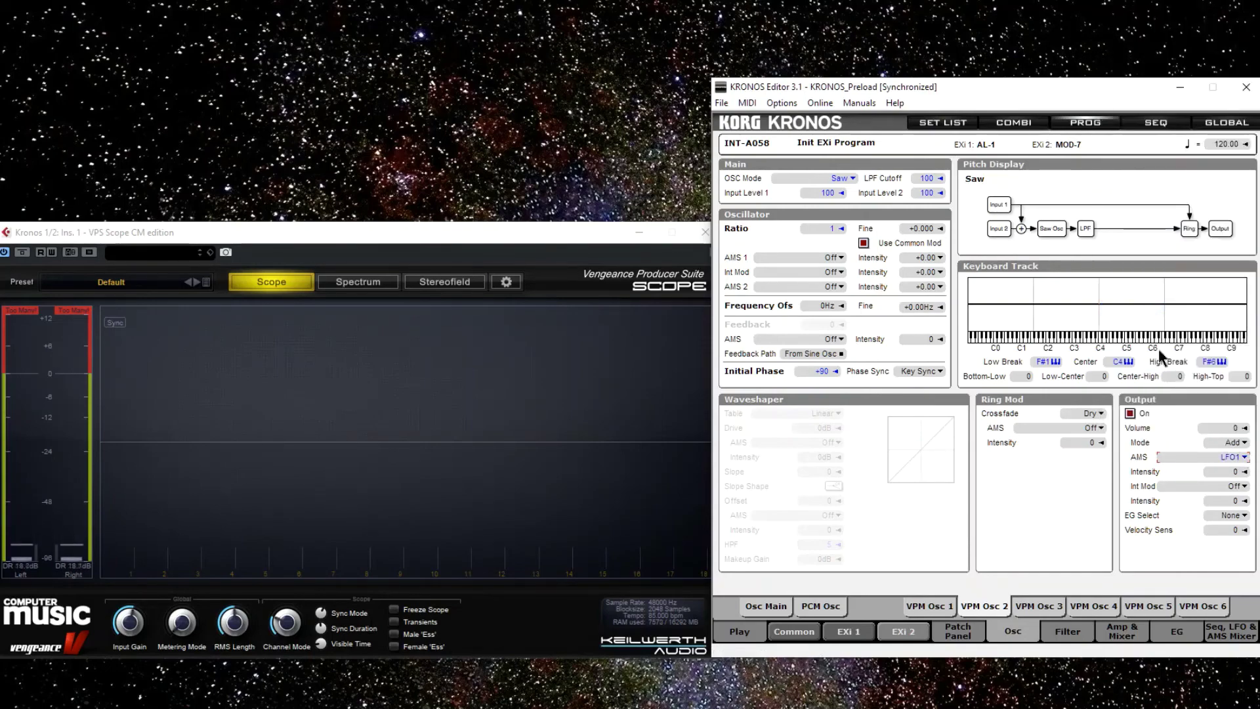
left_click(1221, 470)
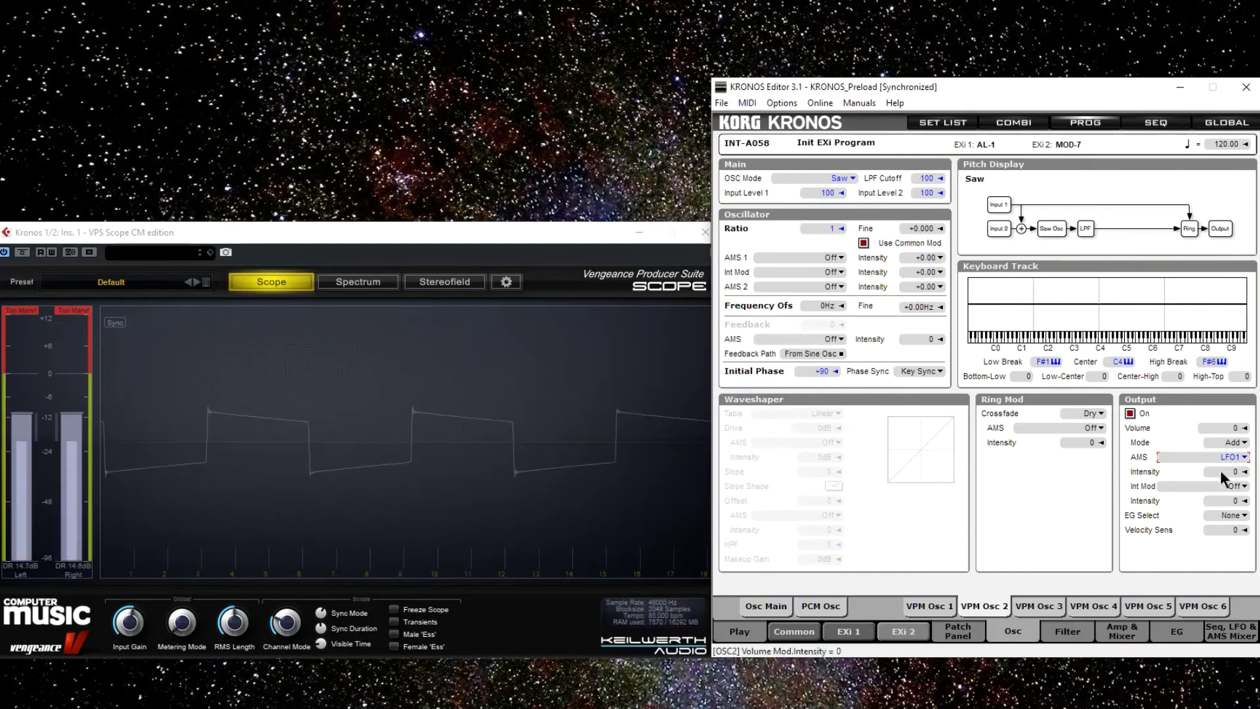
left_click_drag(1221, 451, 1218, 420)
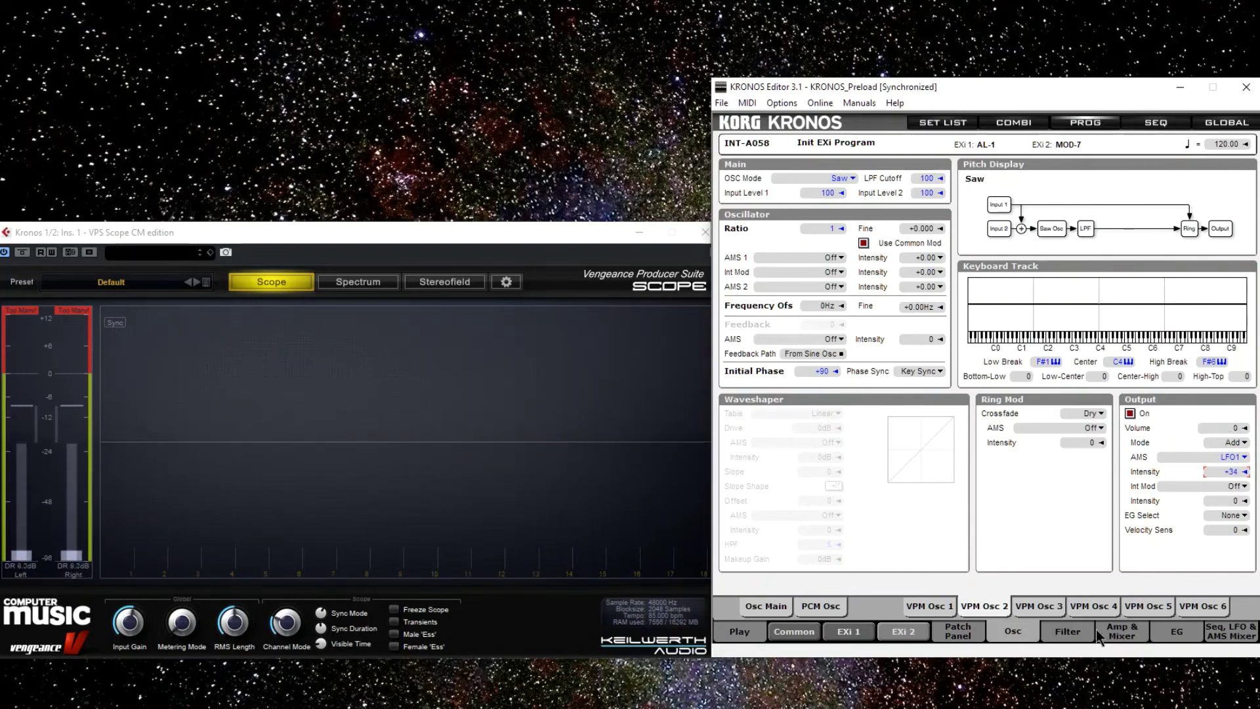
Step: Slow LFO 1's frequency to 10 and lower Osc 2's LFO1 volume intensity to +14
left_click(1231, 631)
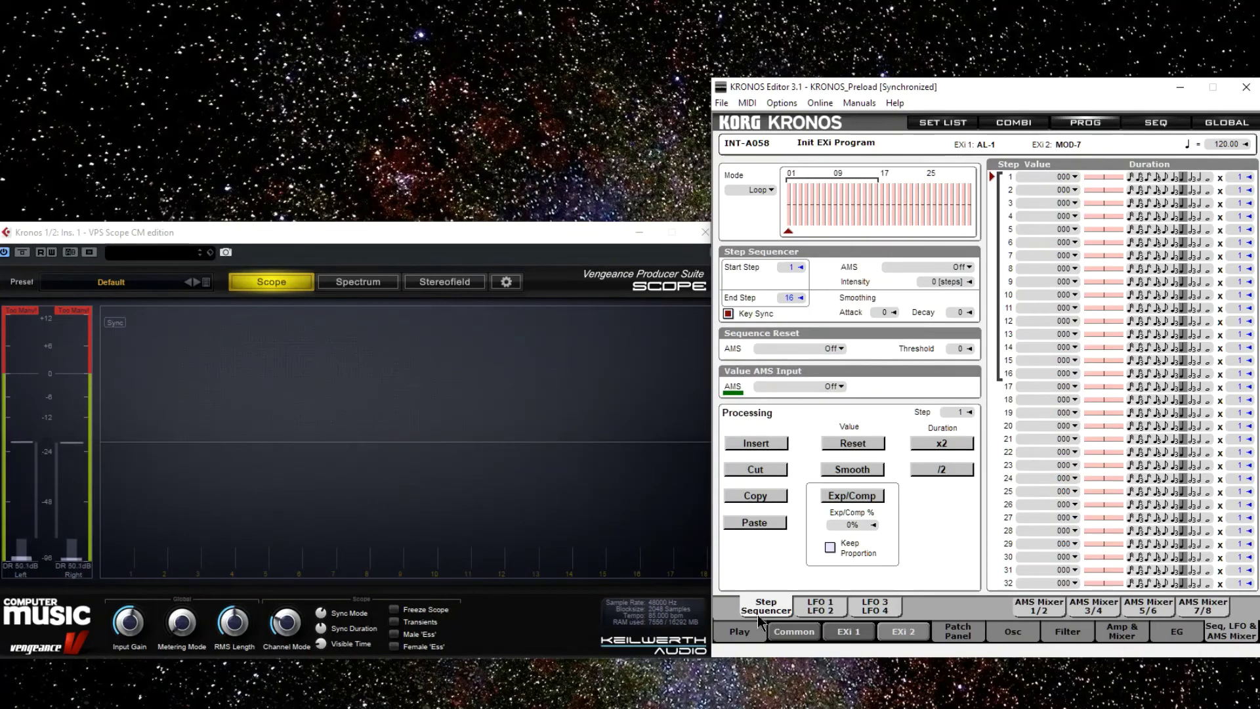
left_click(832, 610)
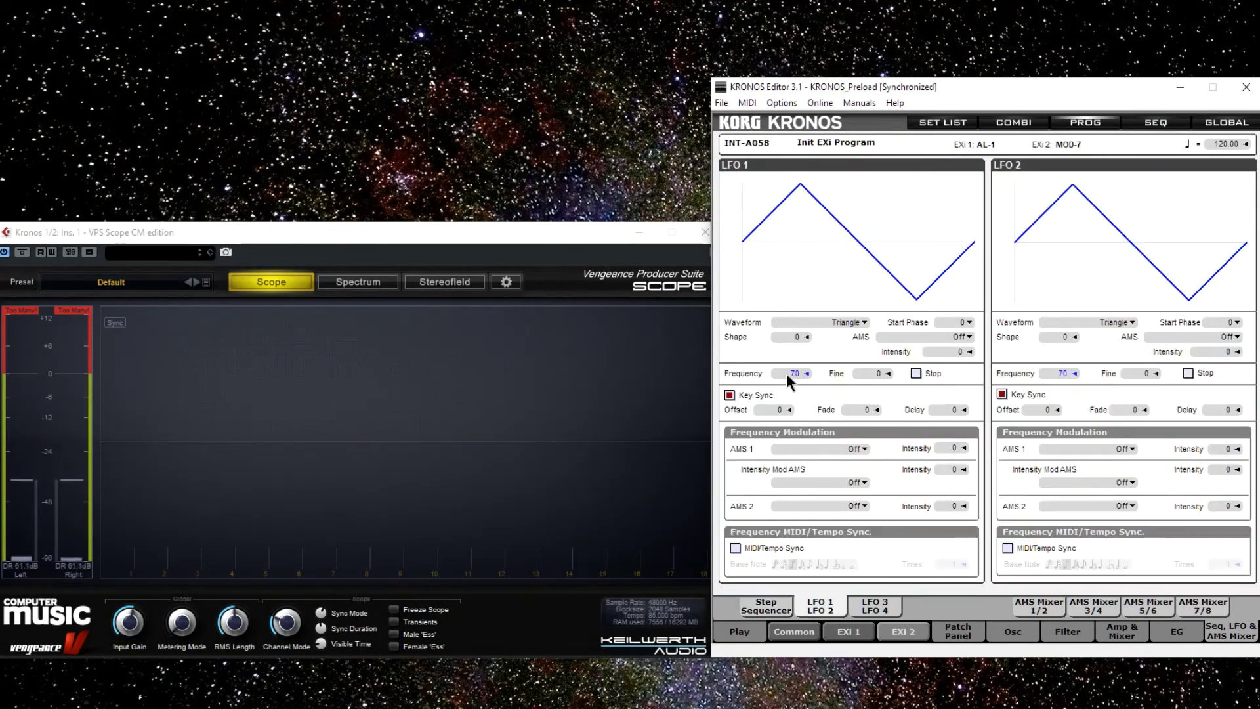
left_click_drag(786, 373, 757, 171)
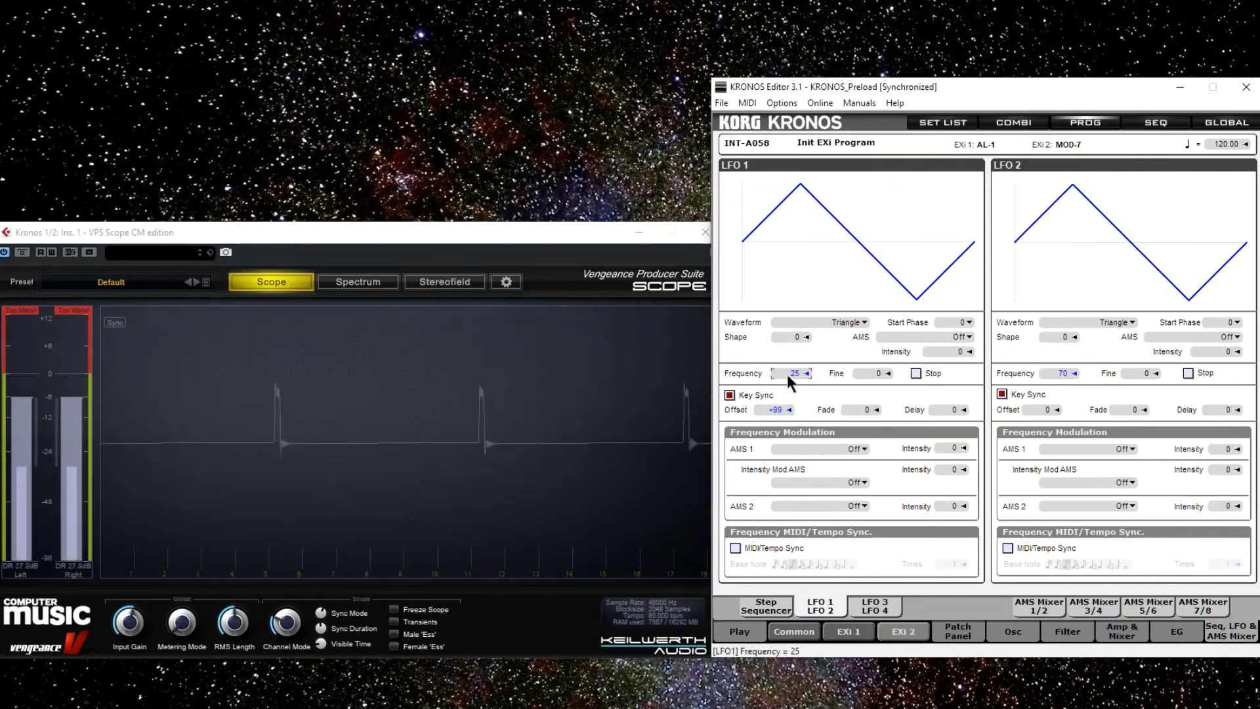
left_click_drag(787, 375, 793, 396)
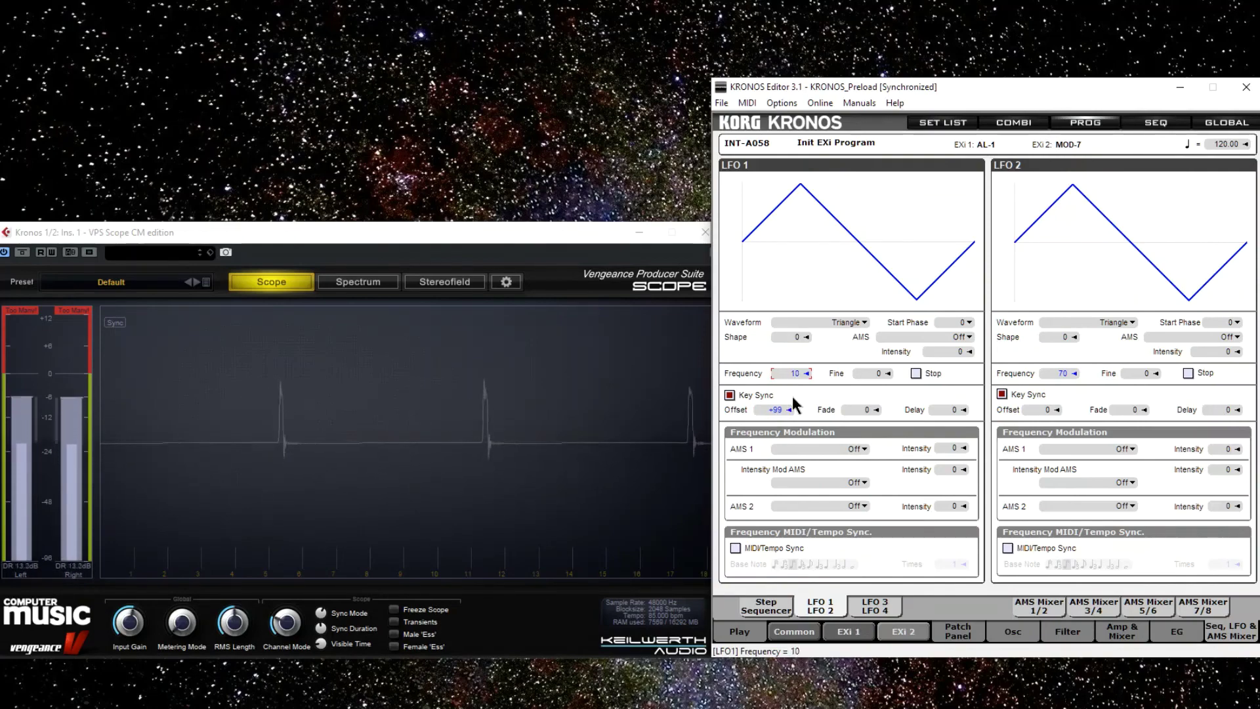
left_click(1003, 632)
mouse_move(1229, 472)
left_mouse_down()
mouse_move(1224, 504)
mouse_move(1219, 492)
left_mouse_up()
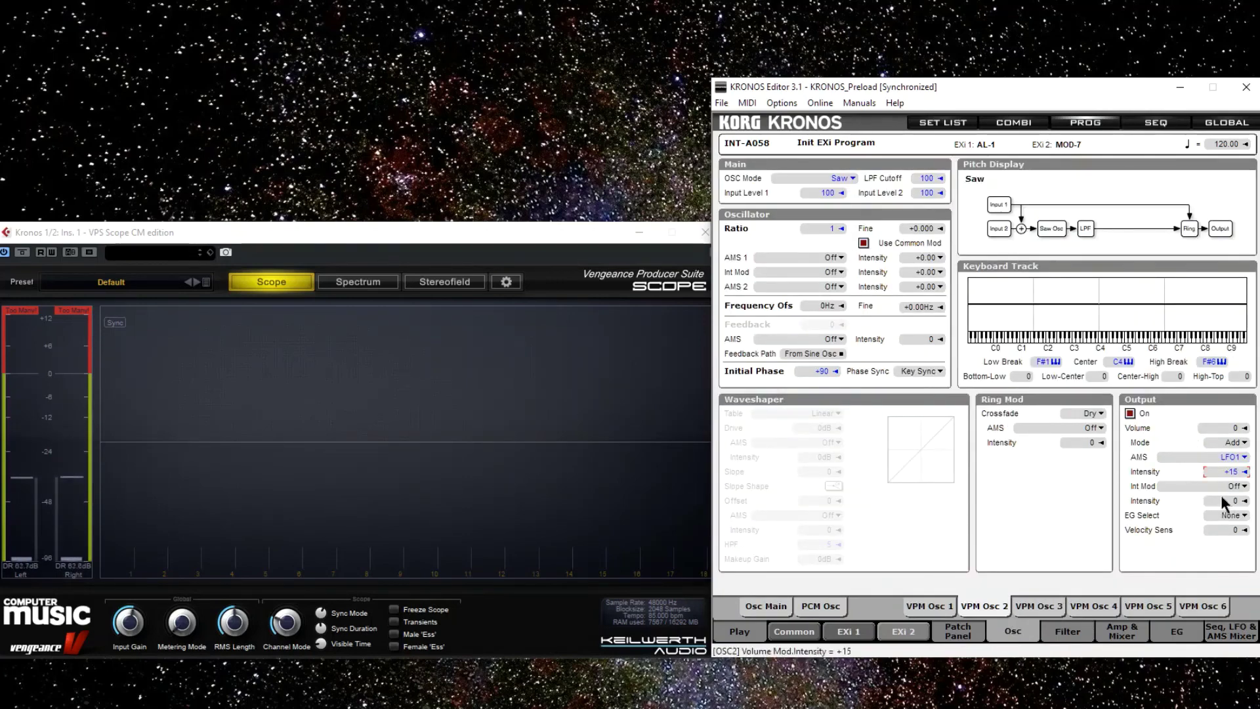
Step: Speed LFO 1 up to frequency 50 and raise Osc 2's volume-modulation intensity to +24
left_click(1241, 638)
left_click_drag(787, 371, 787, 321)
left_click(1013, 631)
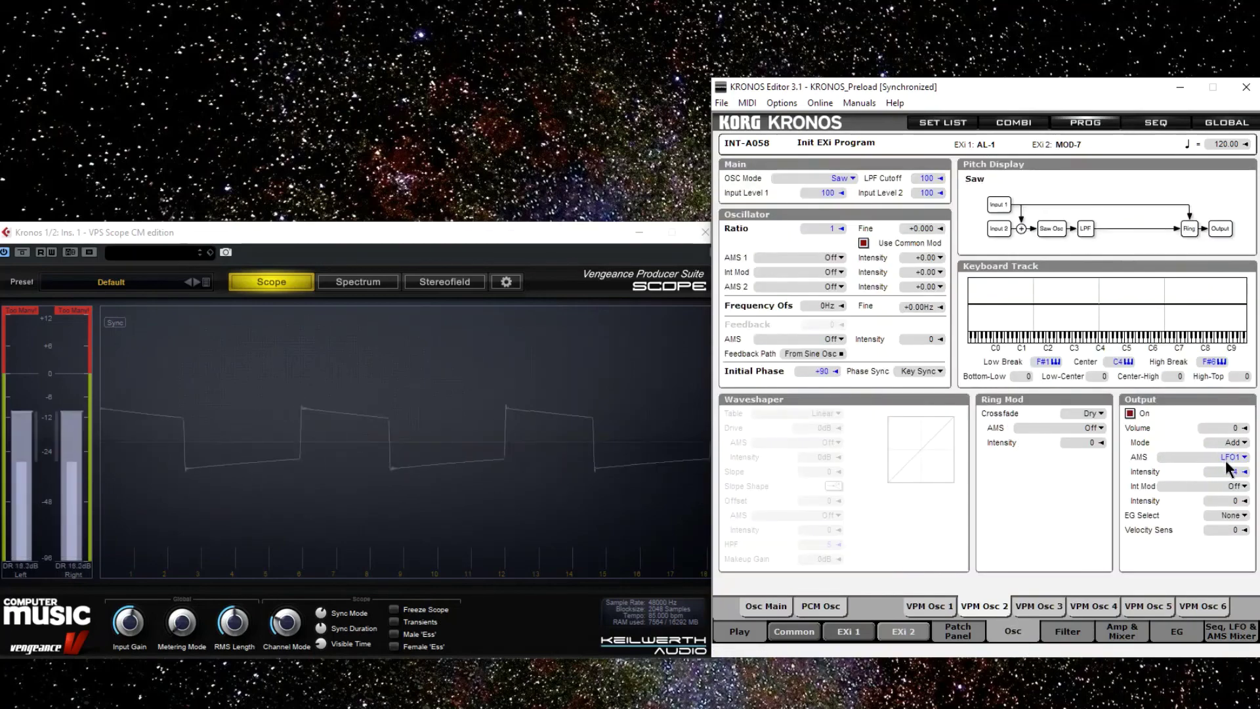
left_click_drag(1226, 459, 1214, 474)
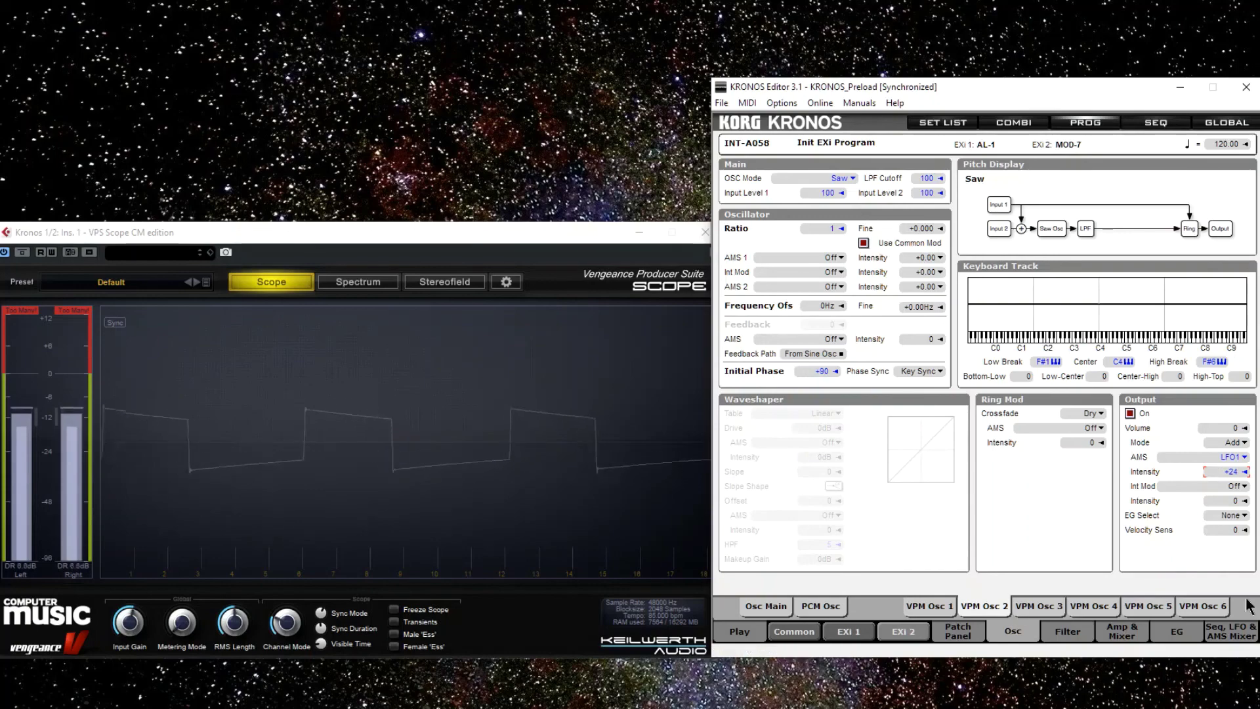
Step: Fine-tune LFO 1's frequency down to about 42 and Osc 2's LFO1 volume-modulation intensity to +28
left_click(1240, 632)
left_click(795, 375)
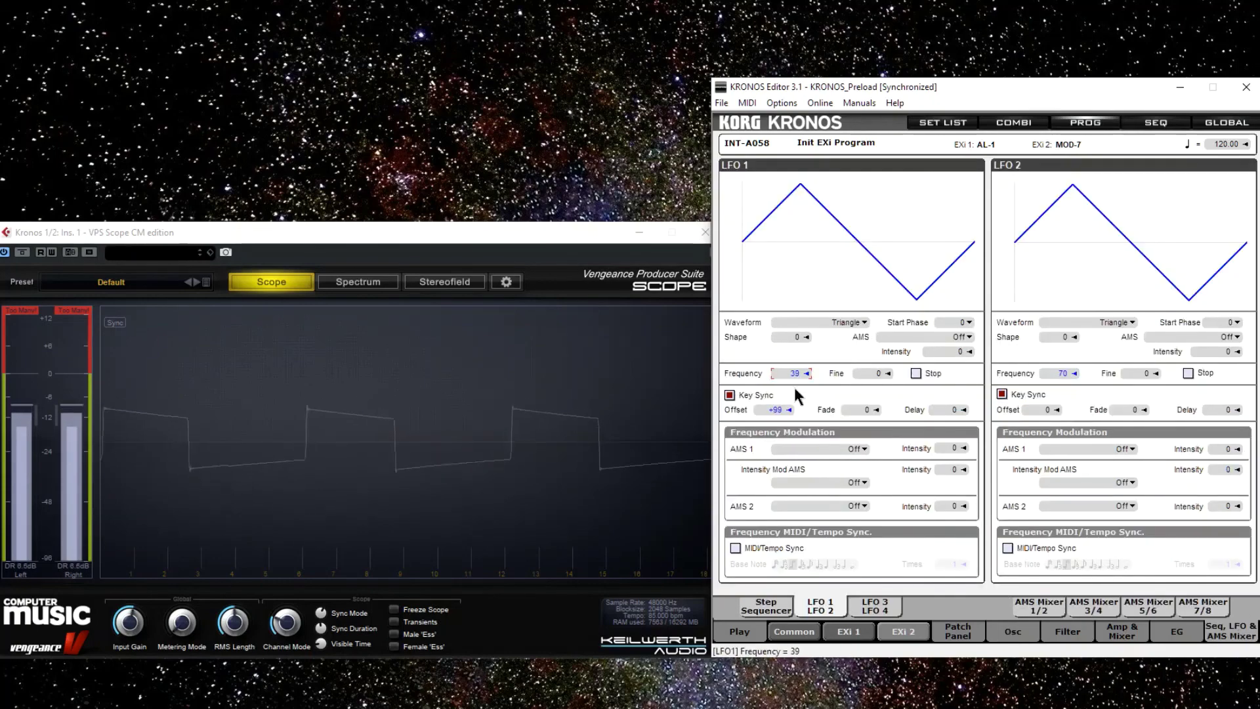
left_click_drag(793, 385, 792, 380)
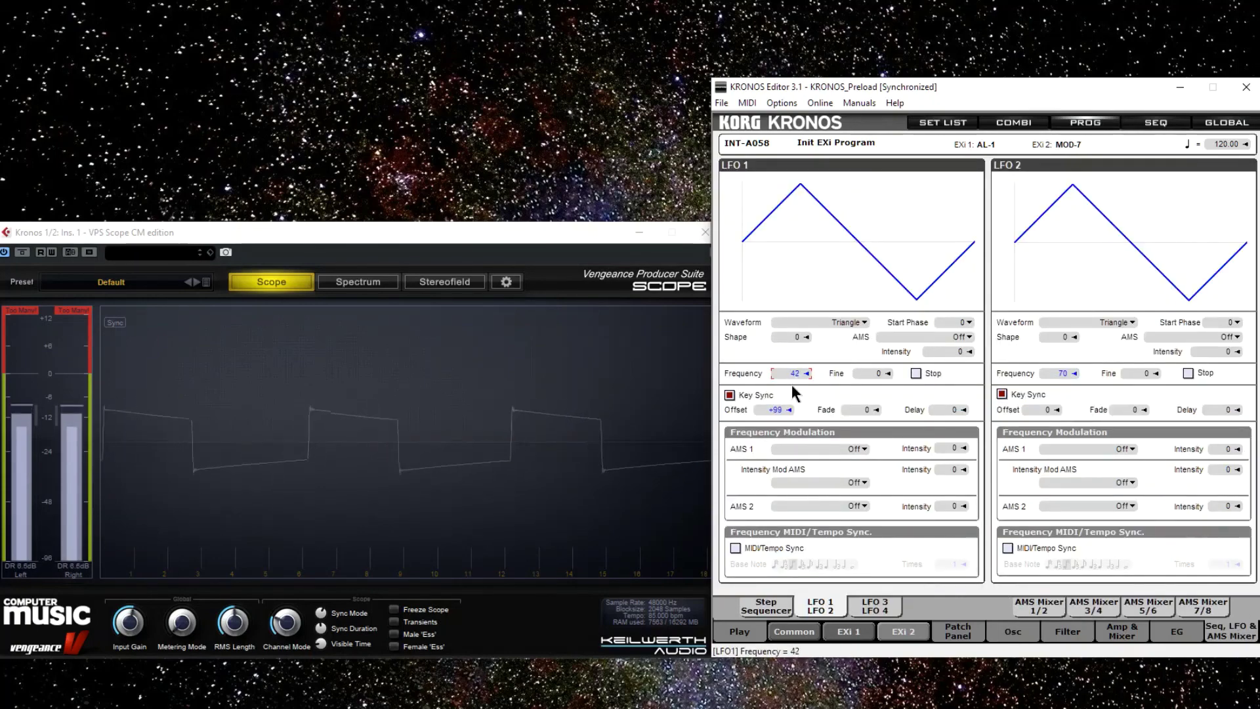
left_click(1013, 632)
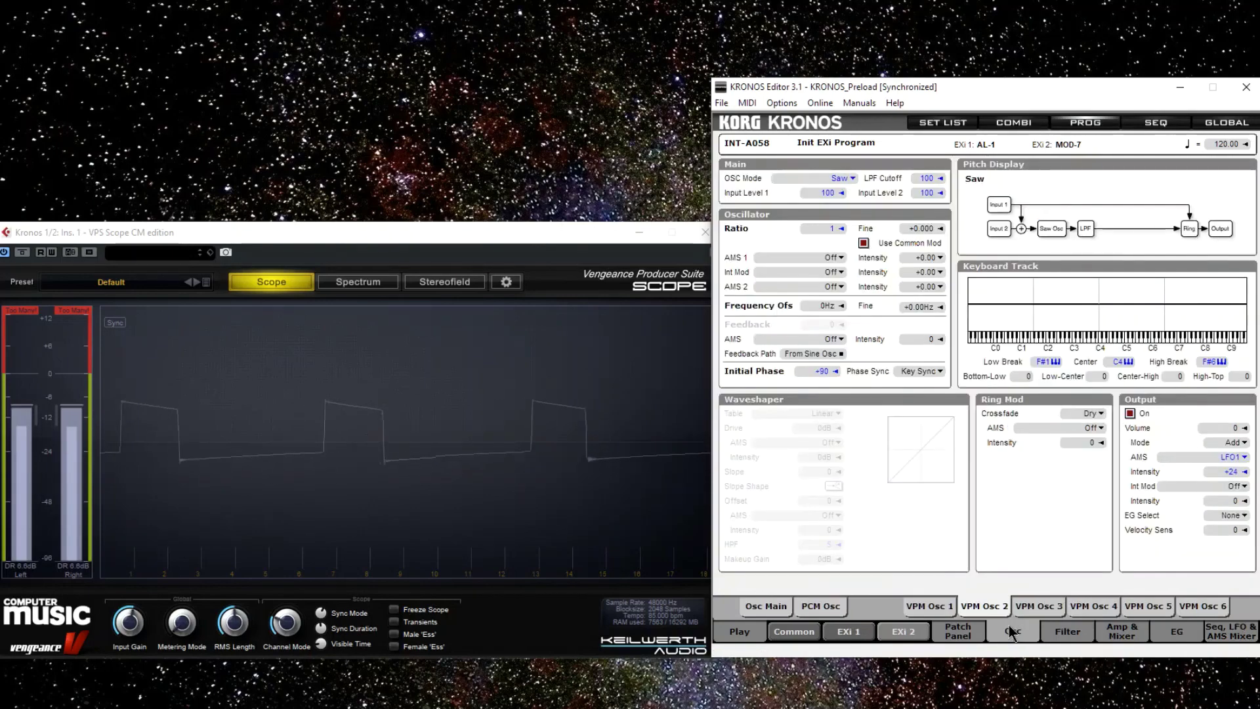
left_click(1223, 470)
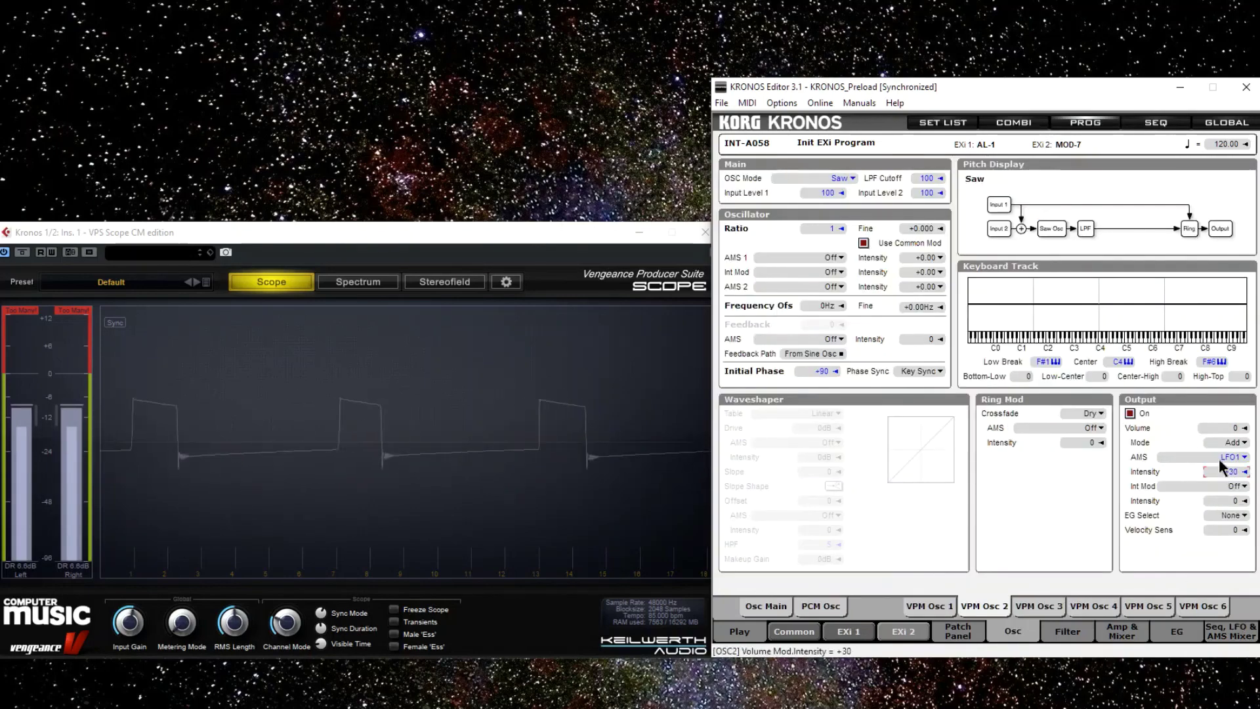
scroll(1219, 458, "up", 2)
scroll(1217, 462, "up", 2)
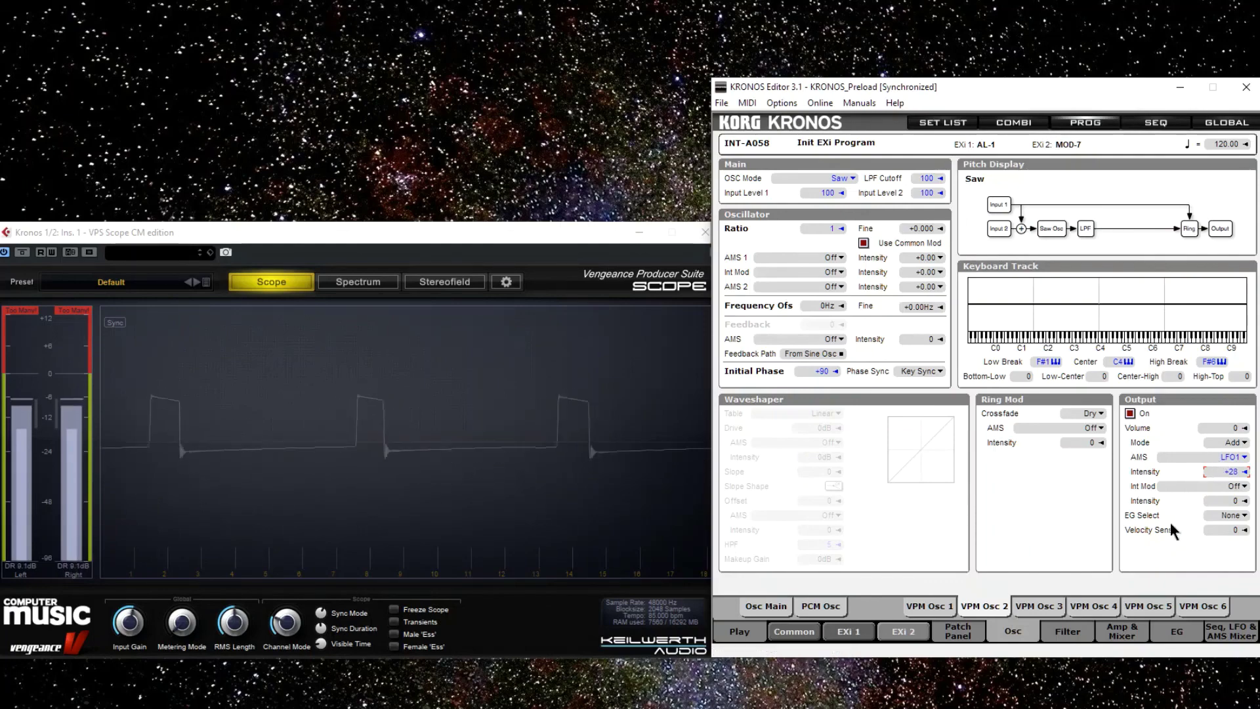